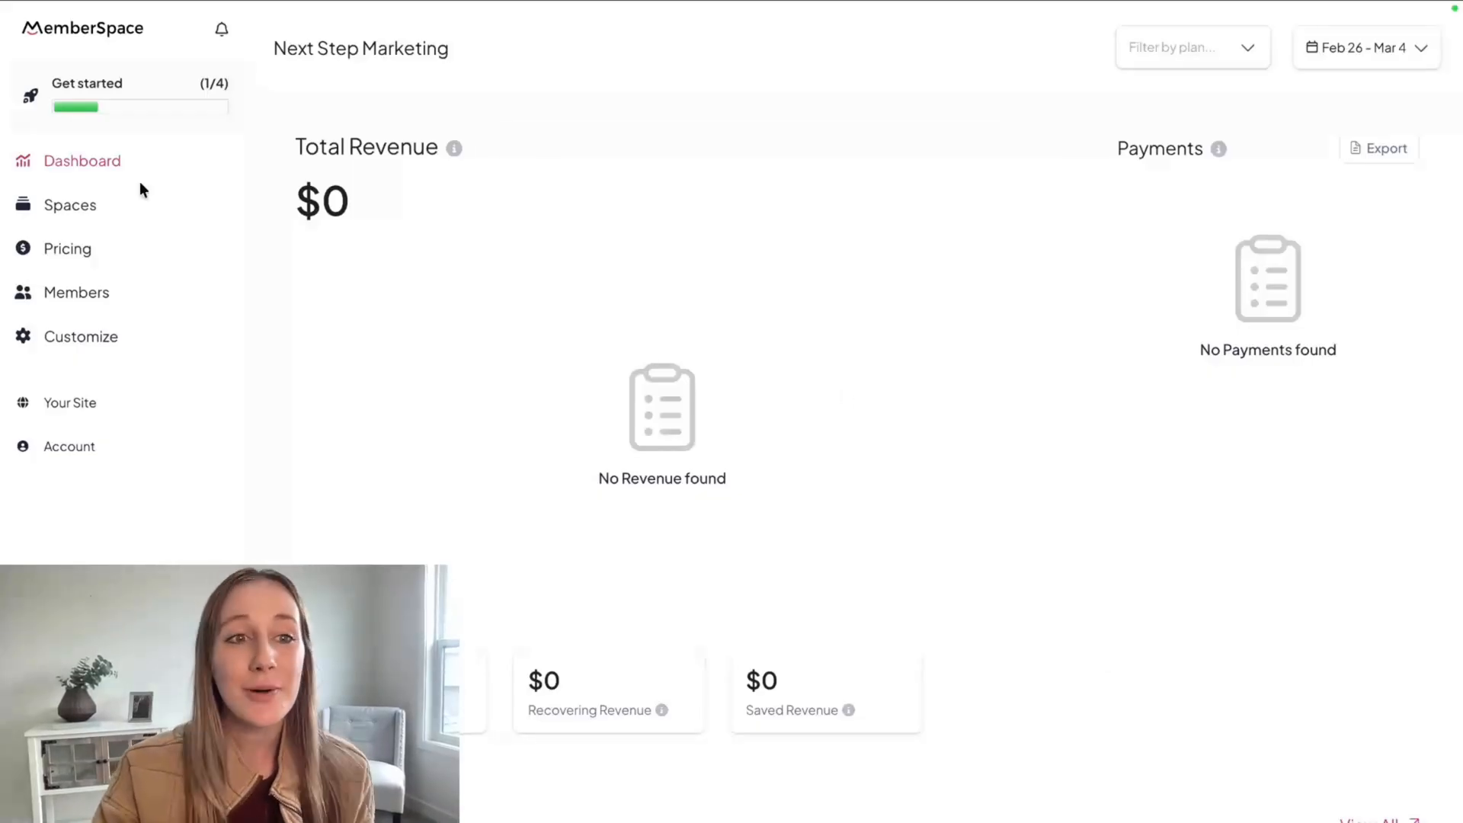
Create a new space titled "Welcome!" with the waving hand emoji as its icon.
left_click(84, 207)
left_click(914, 112)
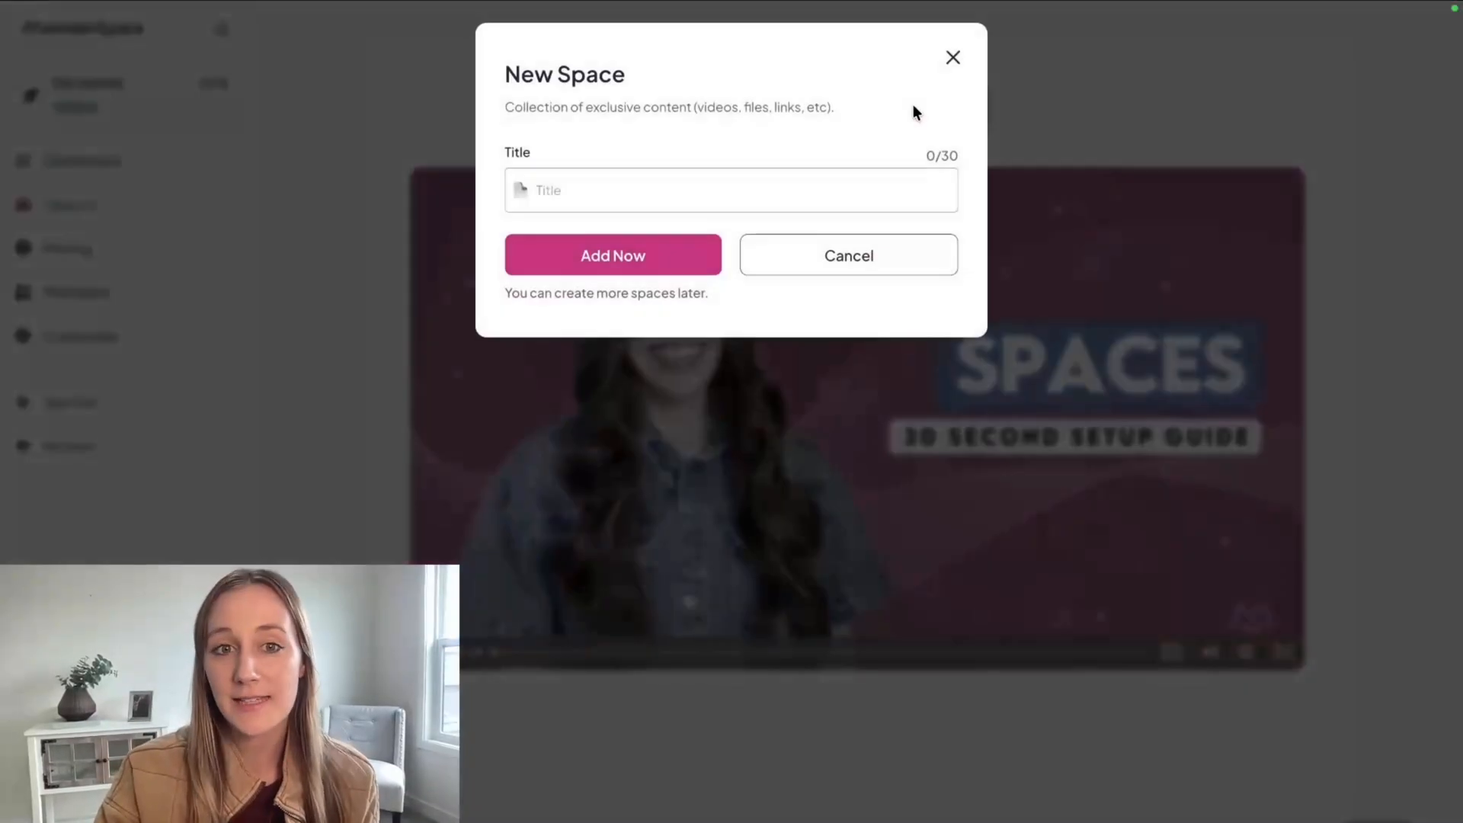
left_click(711, 198)
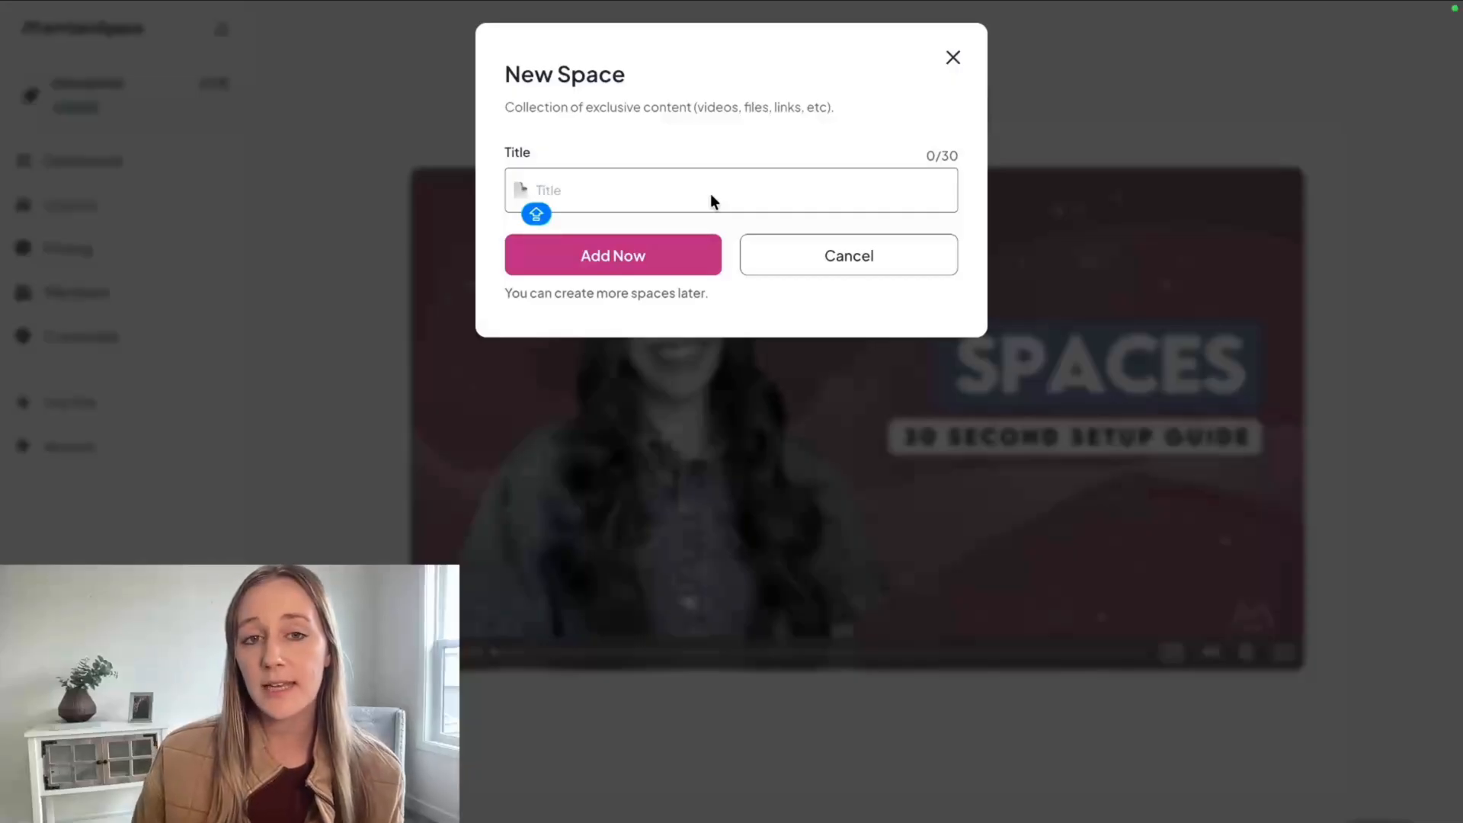
key("Caps_Lock")
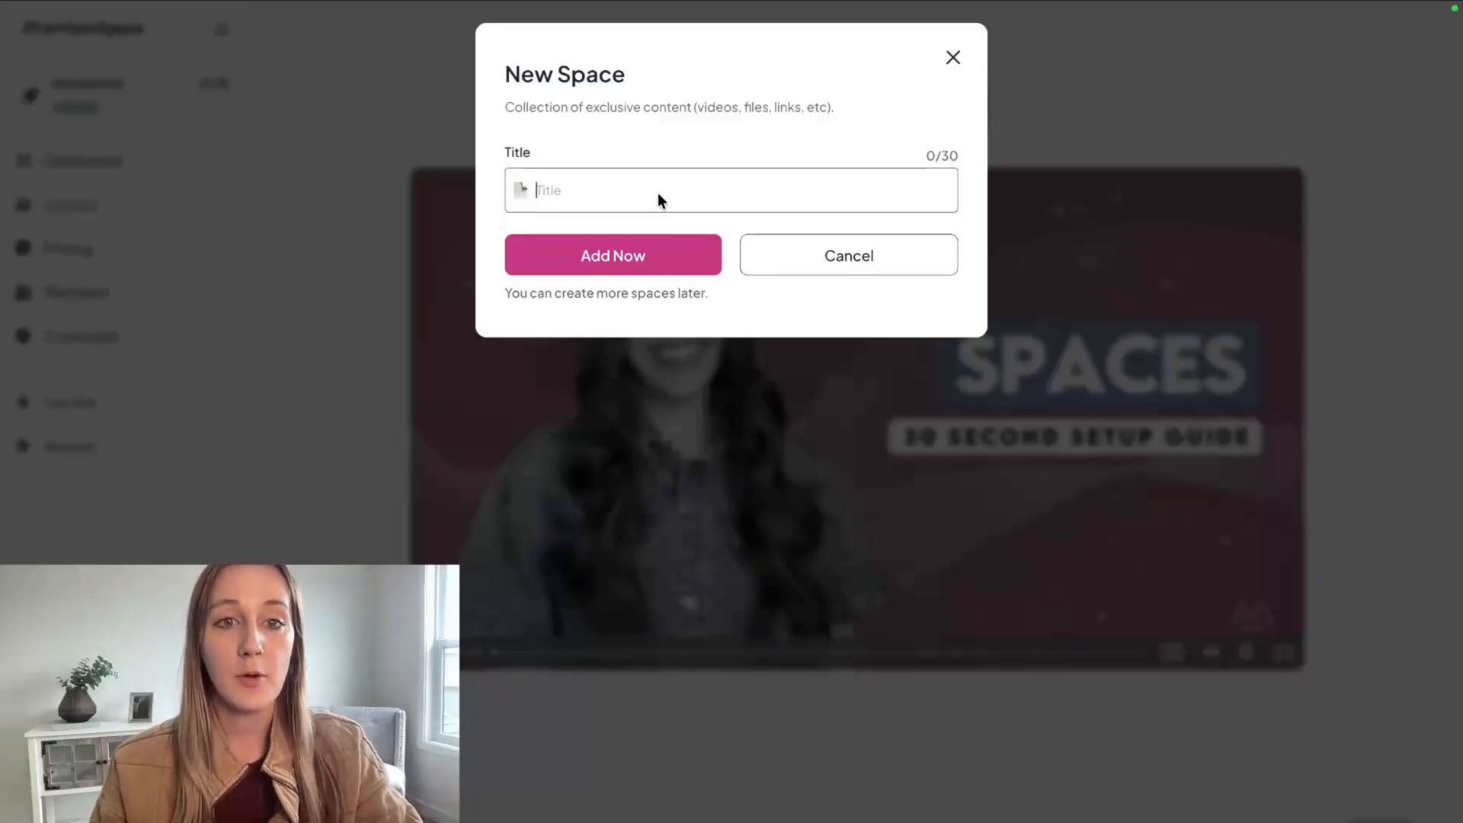
type("Welcome!")
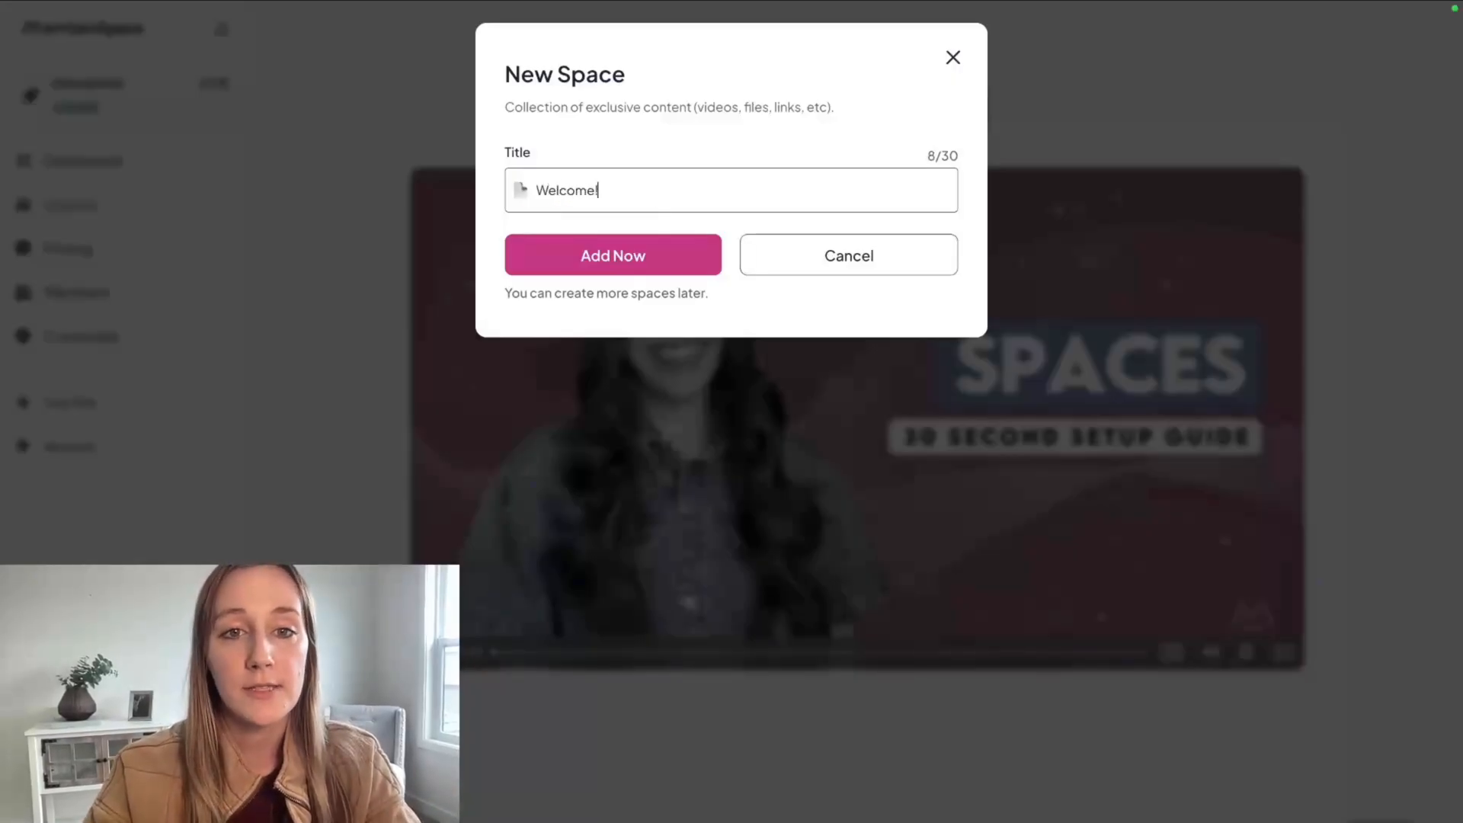
left_click(521, 190)
type("wave")
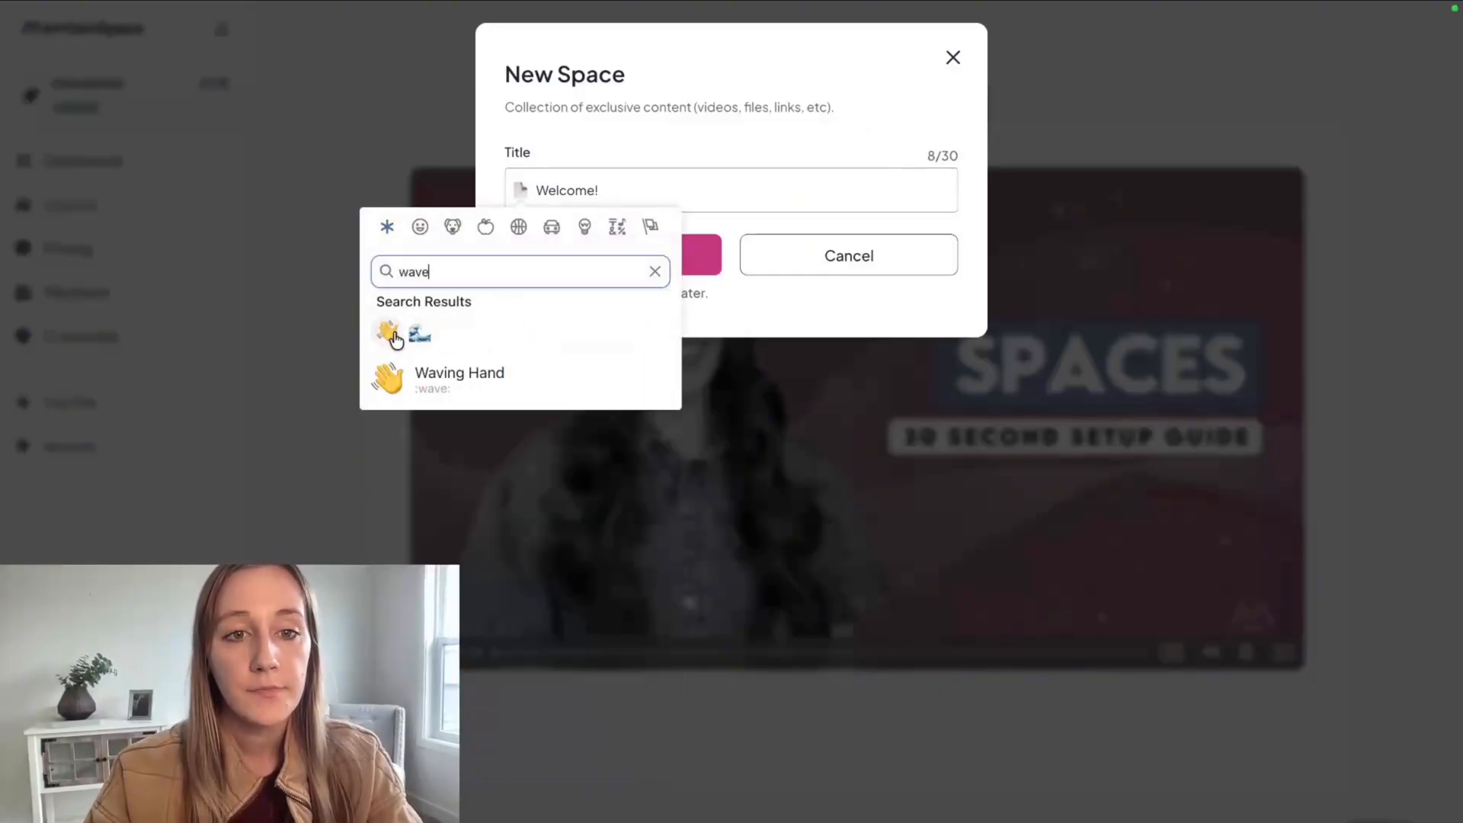
left_click(387, 330)
left_click(652, 251)
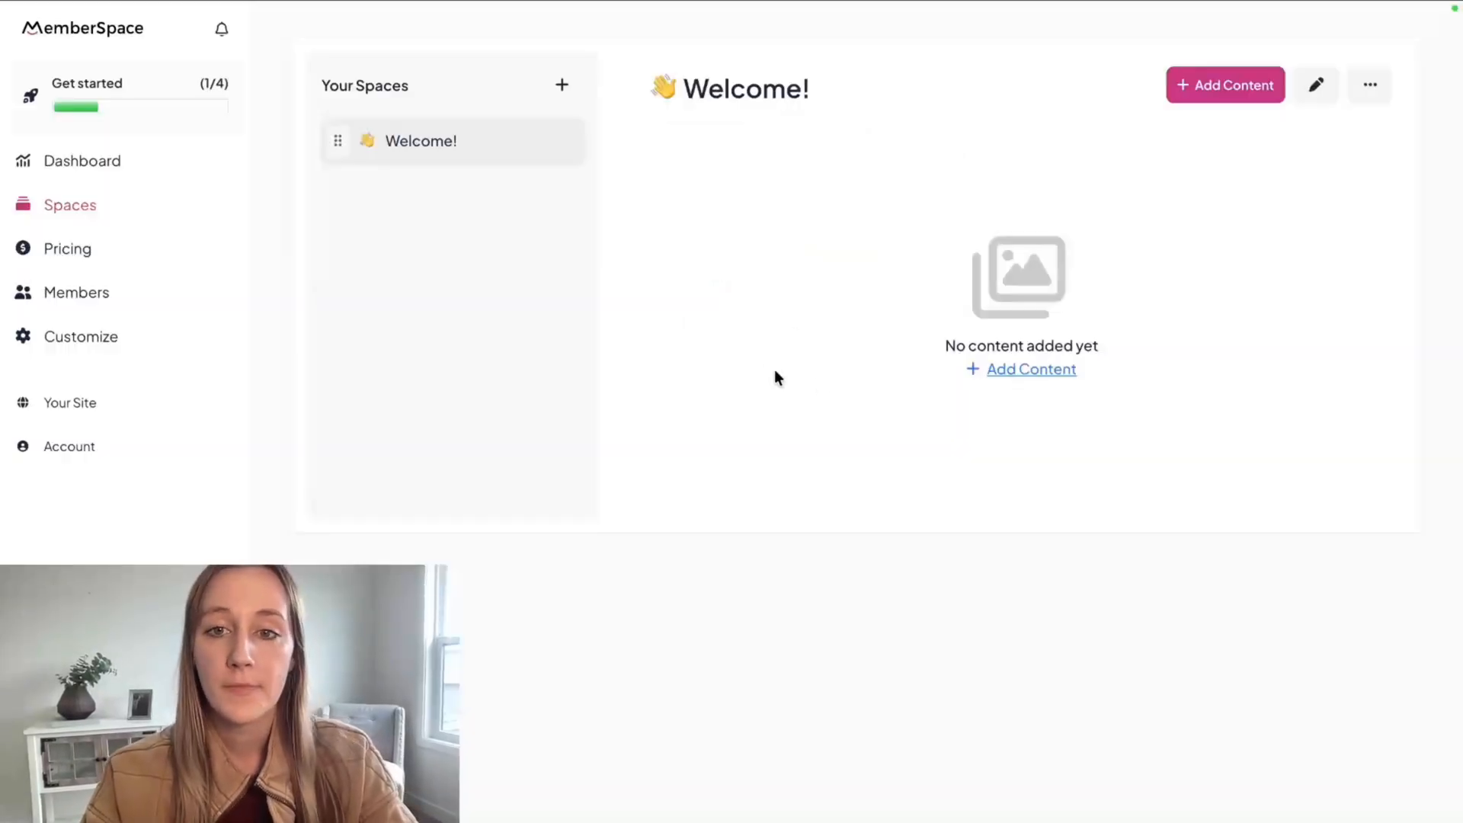
Start an article in the Welcome! space and title it "Start here!".
left_click(1061, 372)
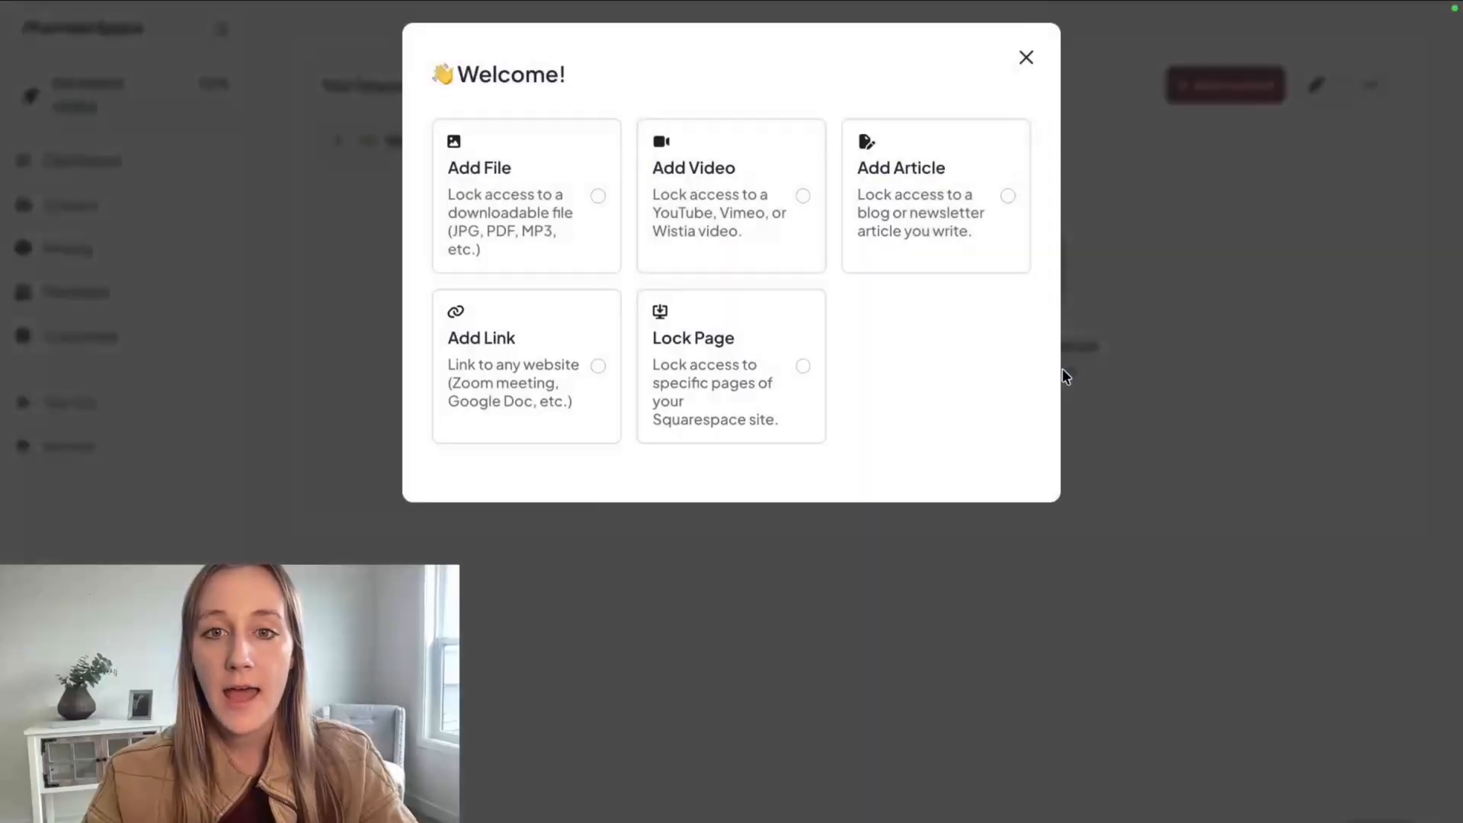
left_click(942, 233)
scroll(485, 518, "down", 3)
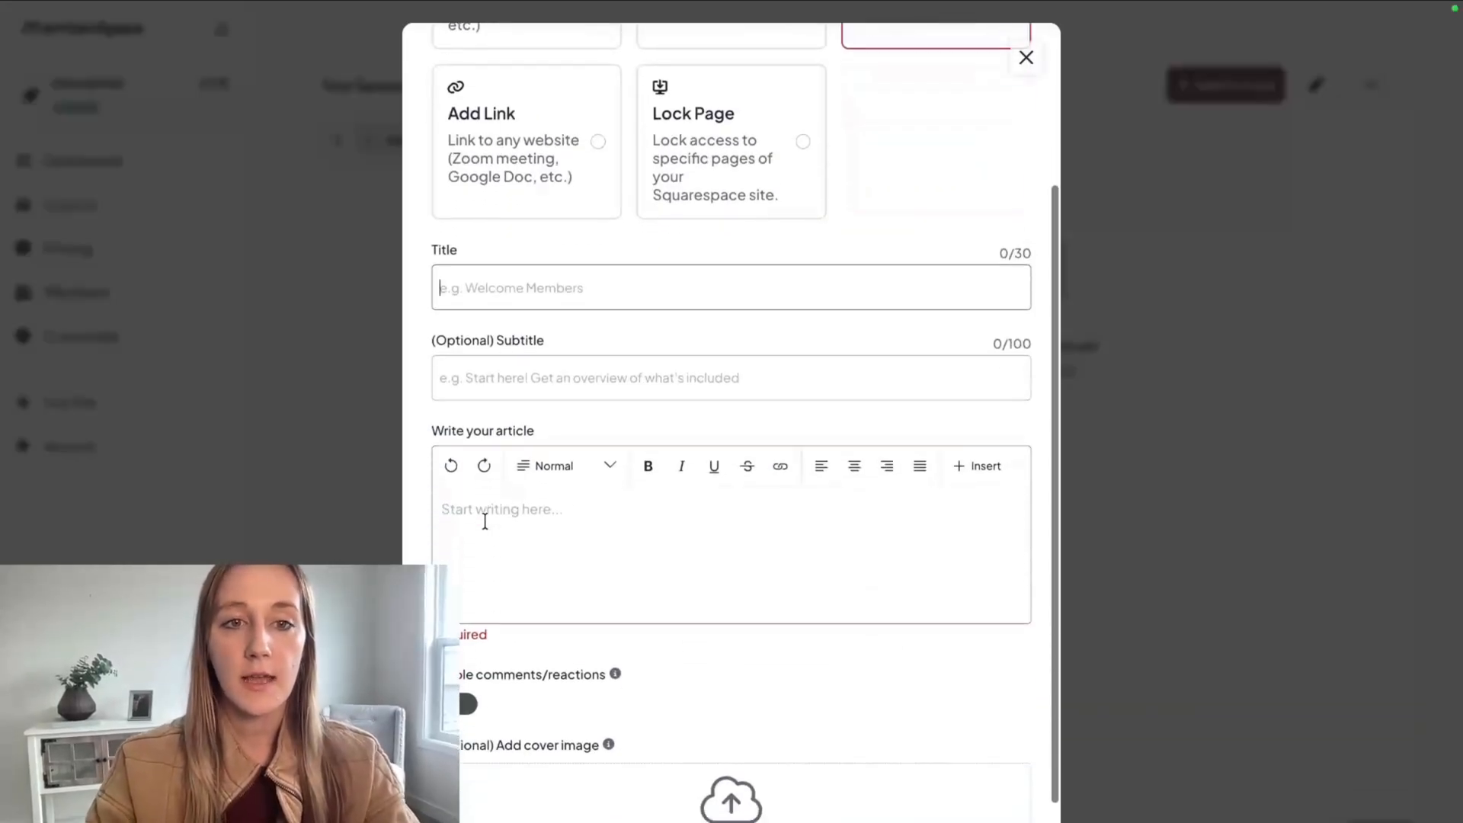
type("Start here")
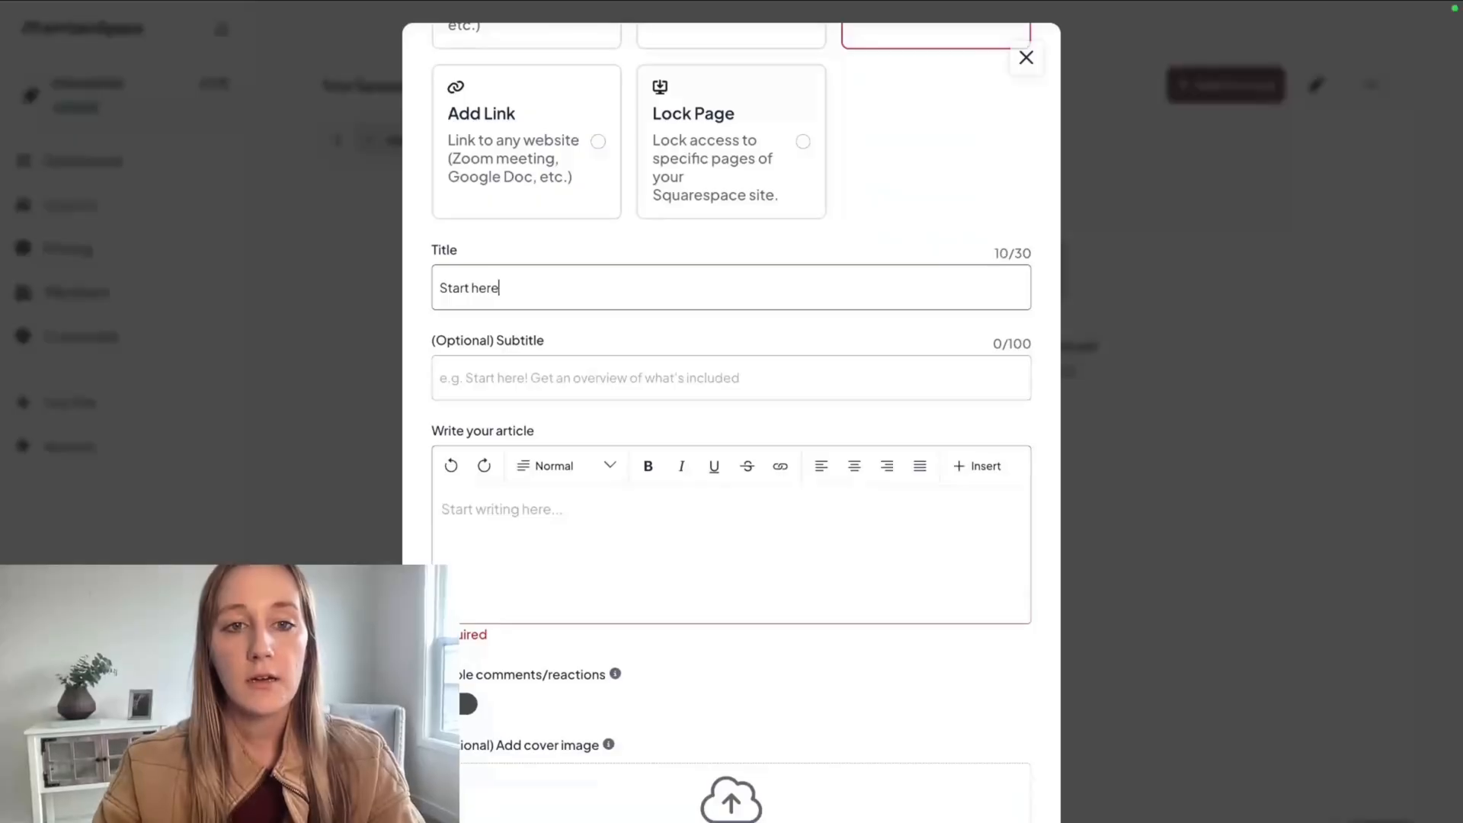
type("!")
Write the article's welcome message inviting questions by support email or comment, enable comments/reactions, and add the article.
left_click(542, 556)
type("Welcome to our community!")
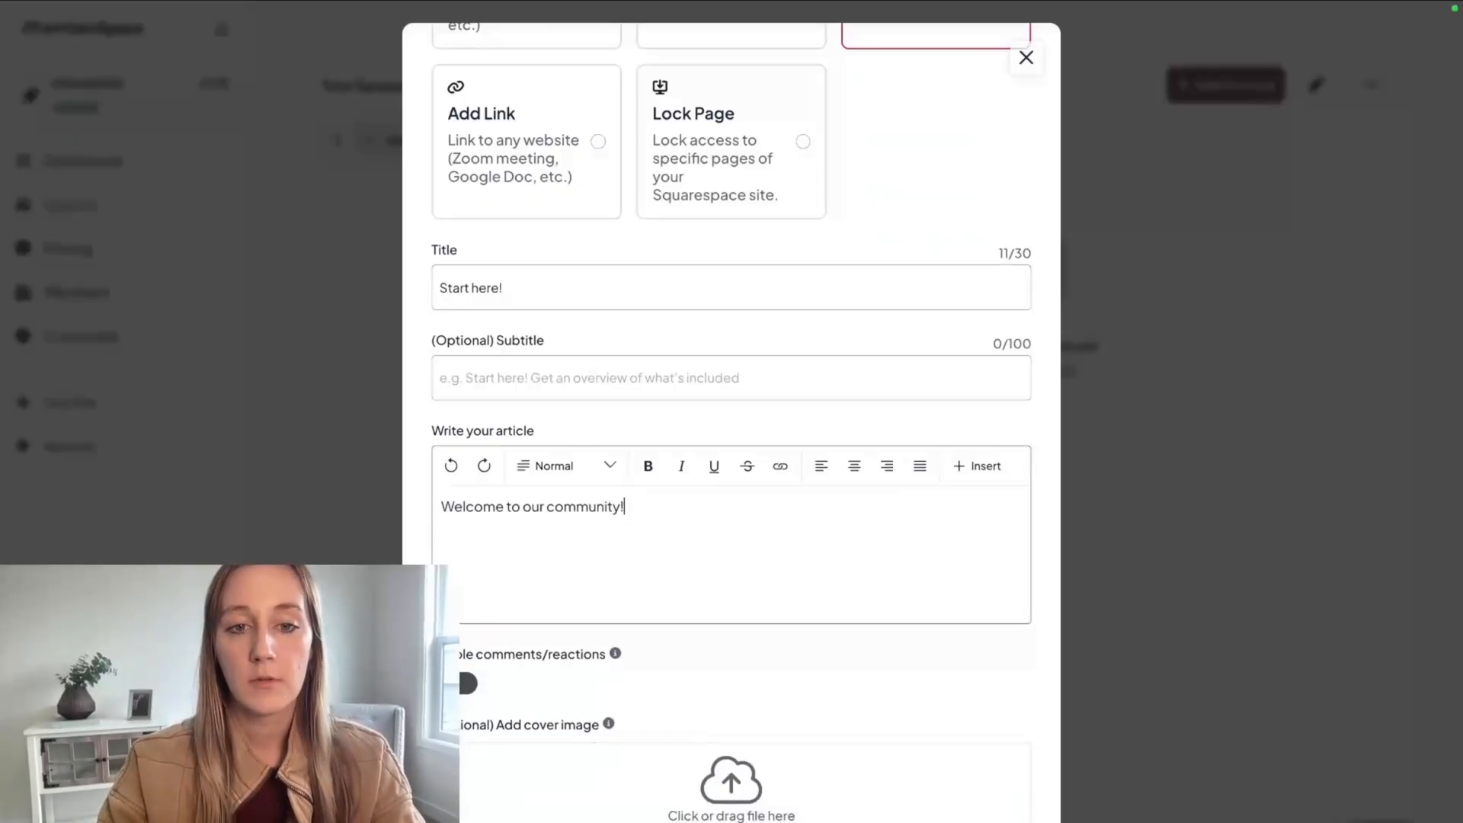
key("Return")
key("Return")
type("When you join, please review each space, and let us know if you have any question")
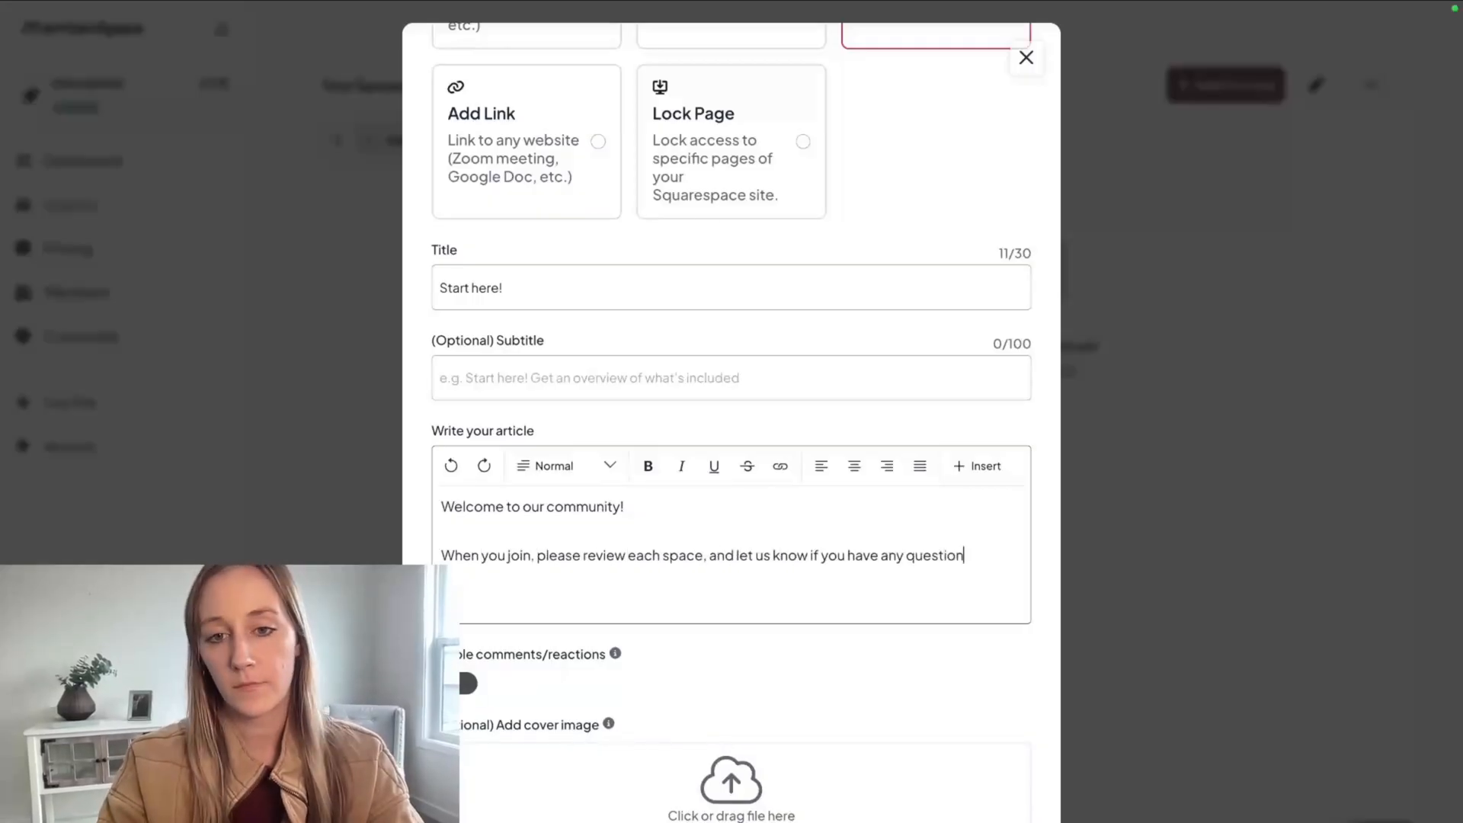
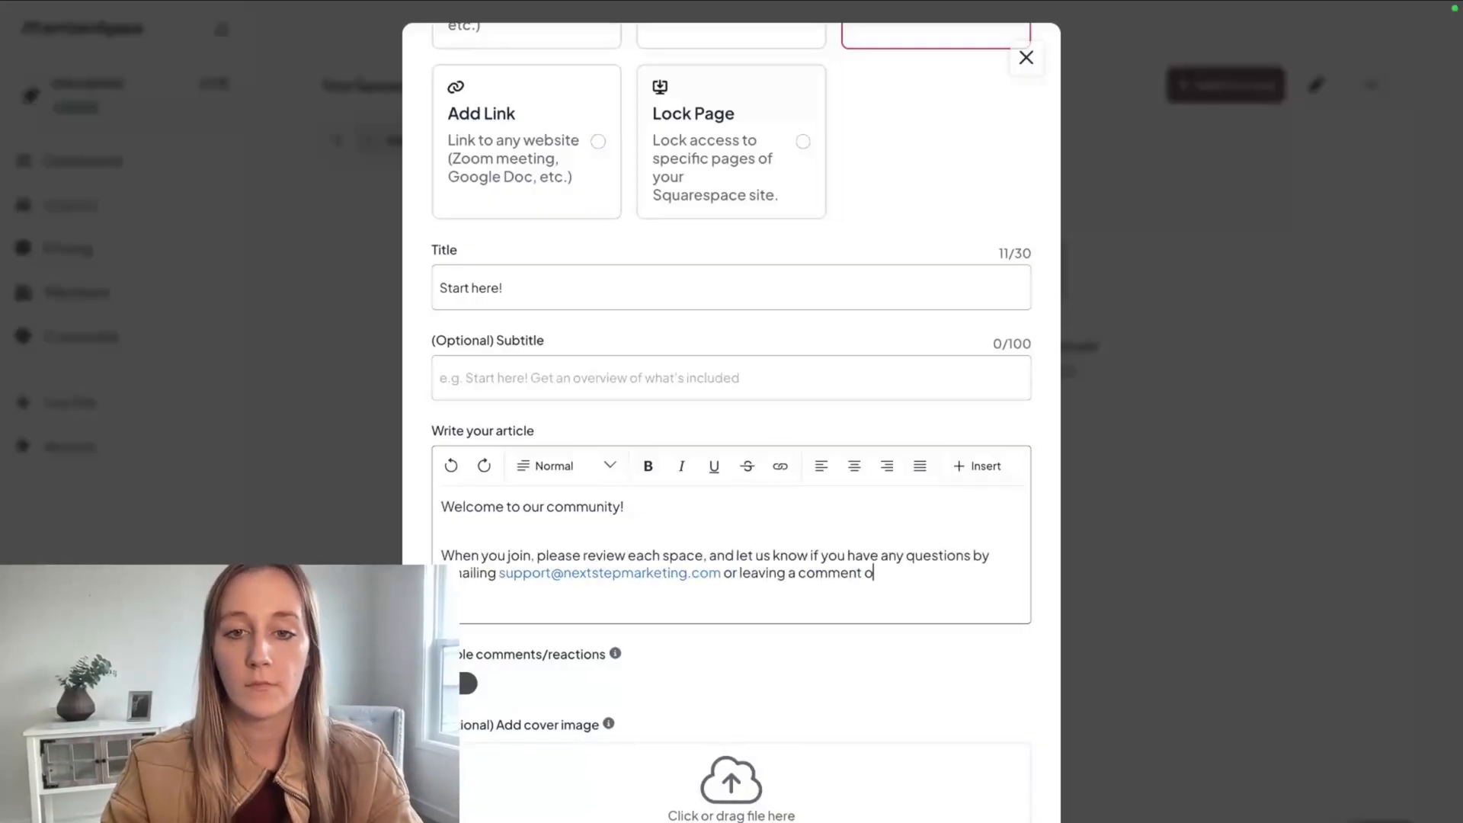
type("irectly on the content.")
scroll(539, 646, "down", 2)
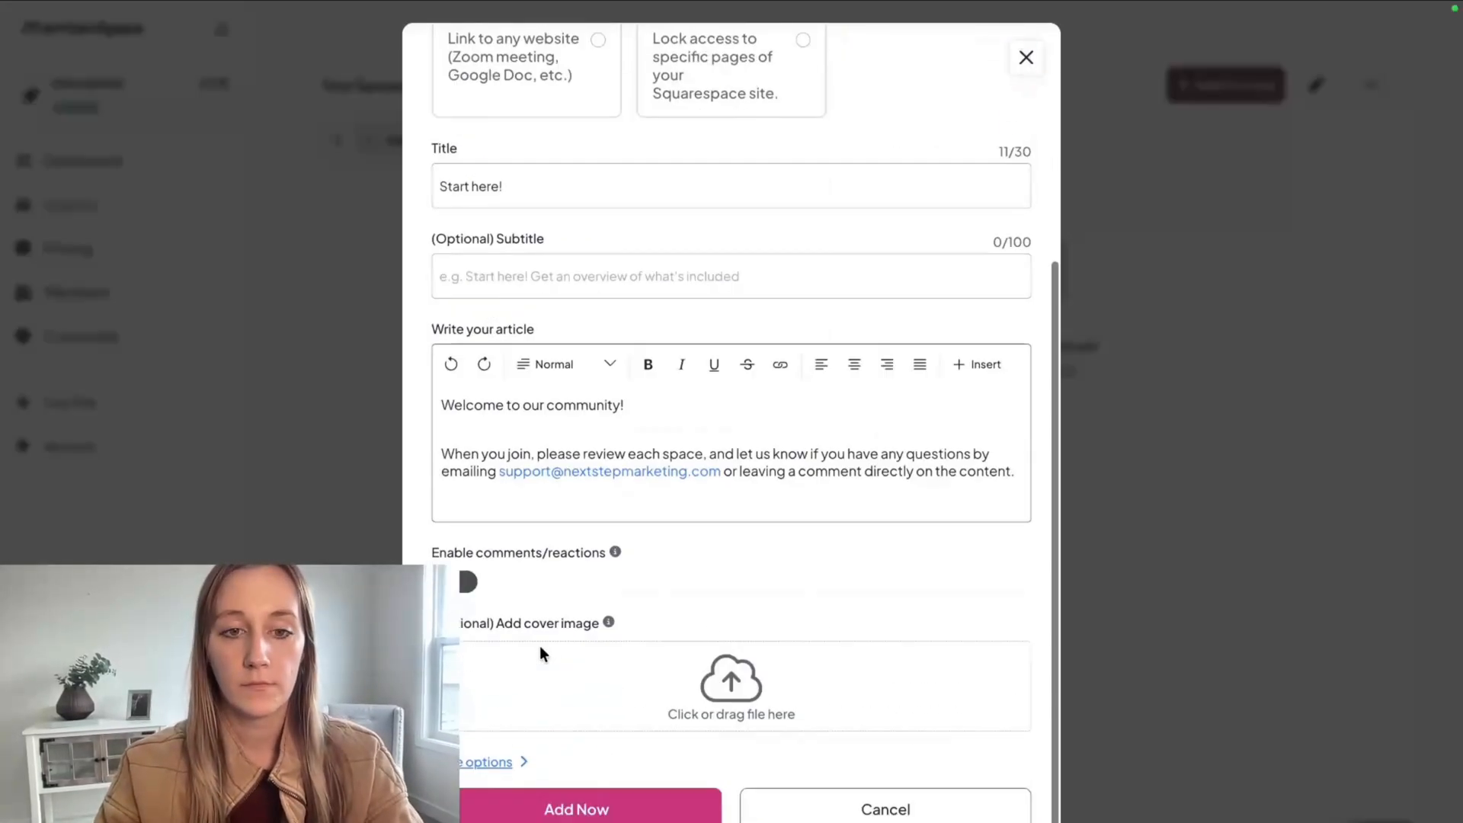
left_click(552, 814)
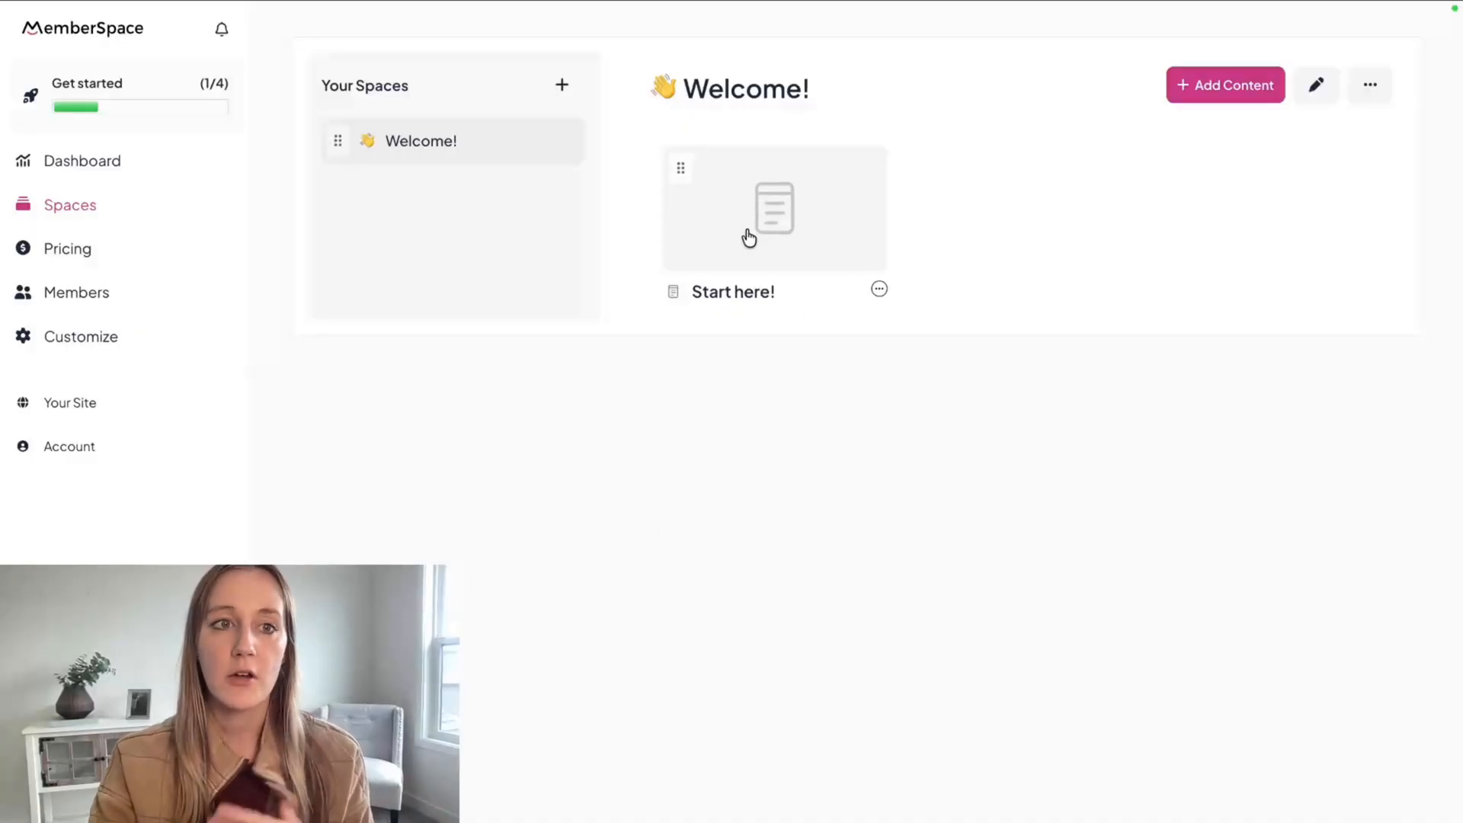
Create a new space titled "Private Community" with the two-person silhouette emoji as its icon.
left_click(562, 90)
left_click(569, 196)
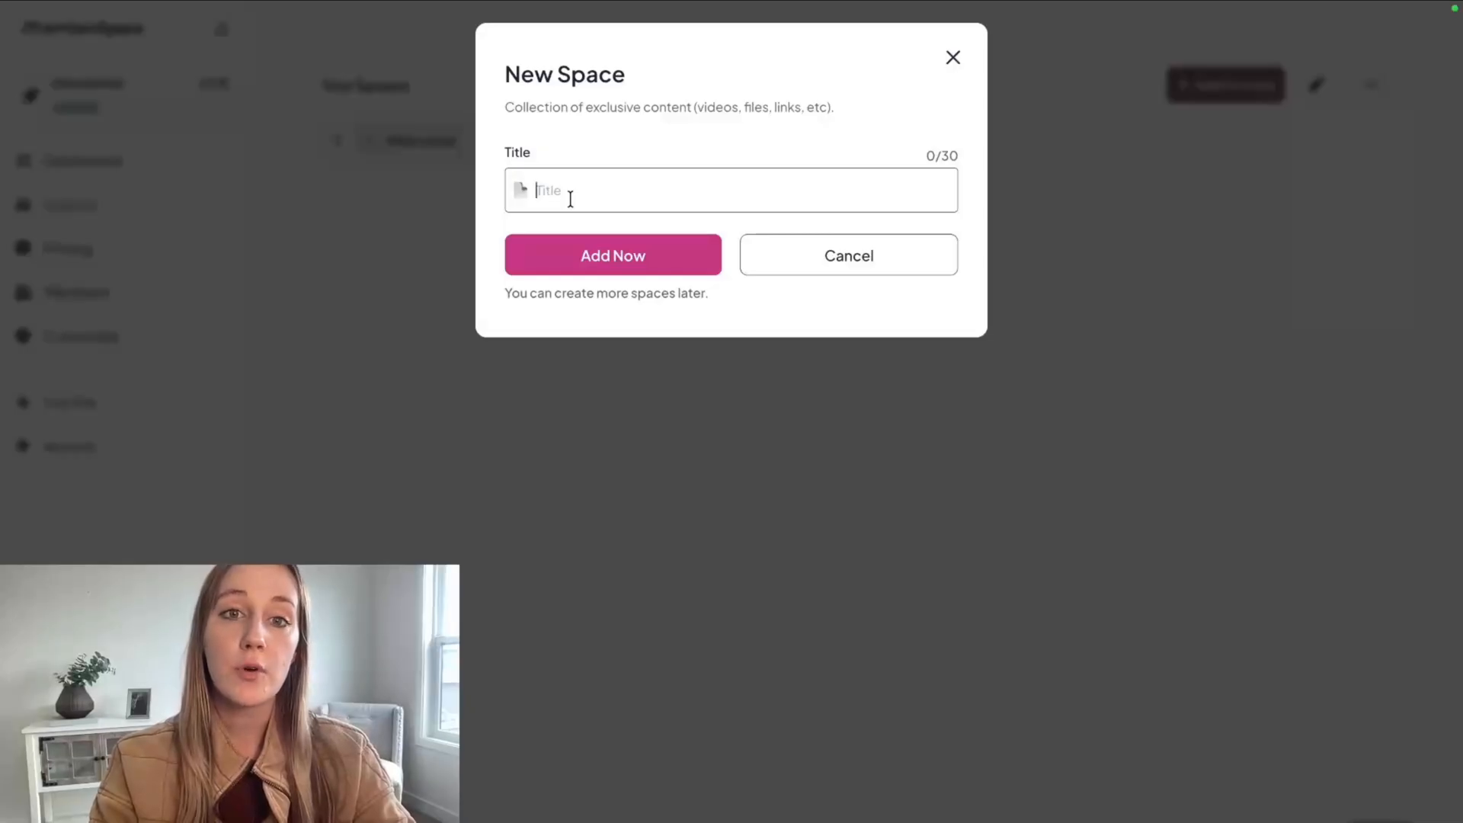
type("P")
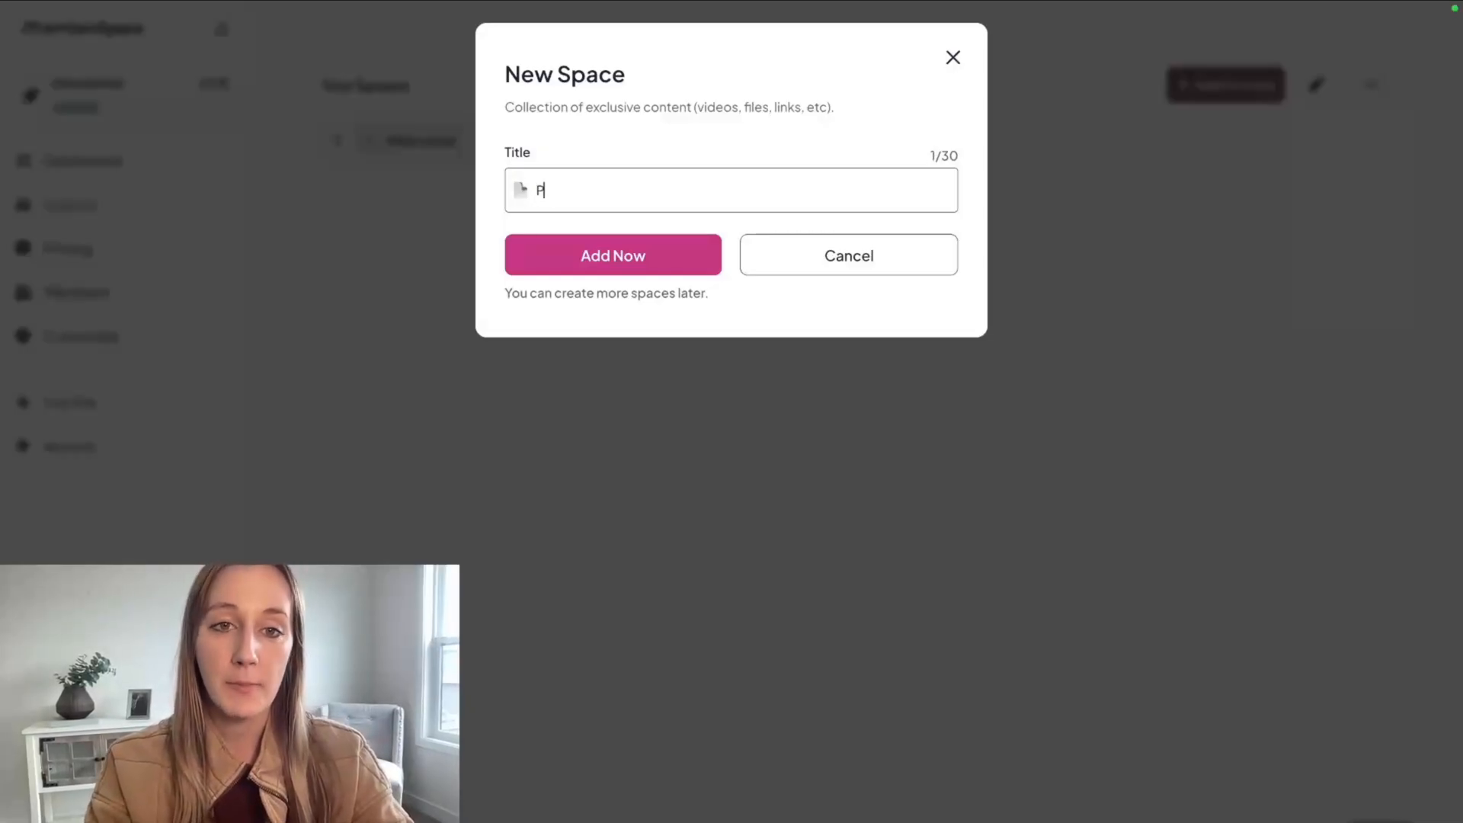
type("rivate Community")
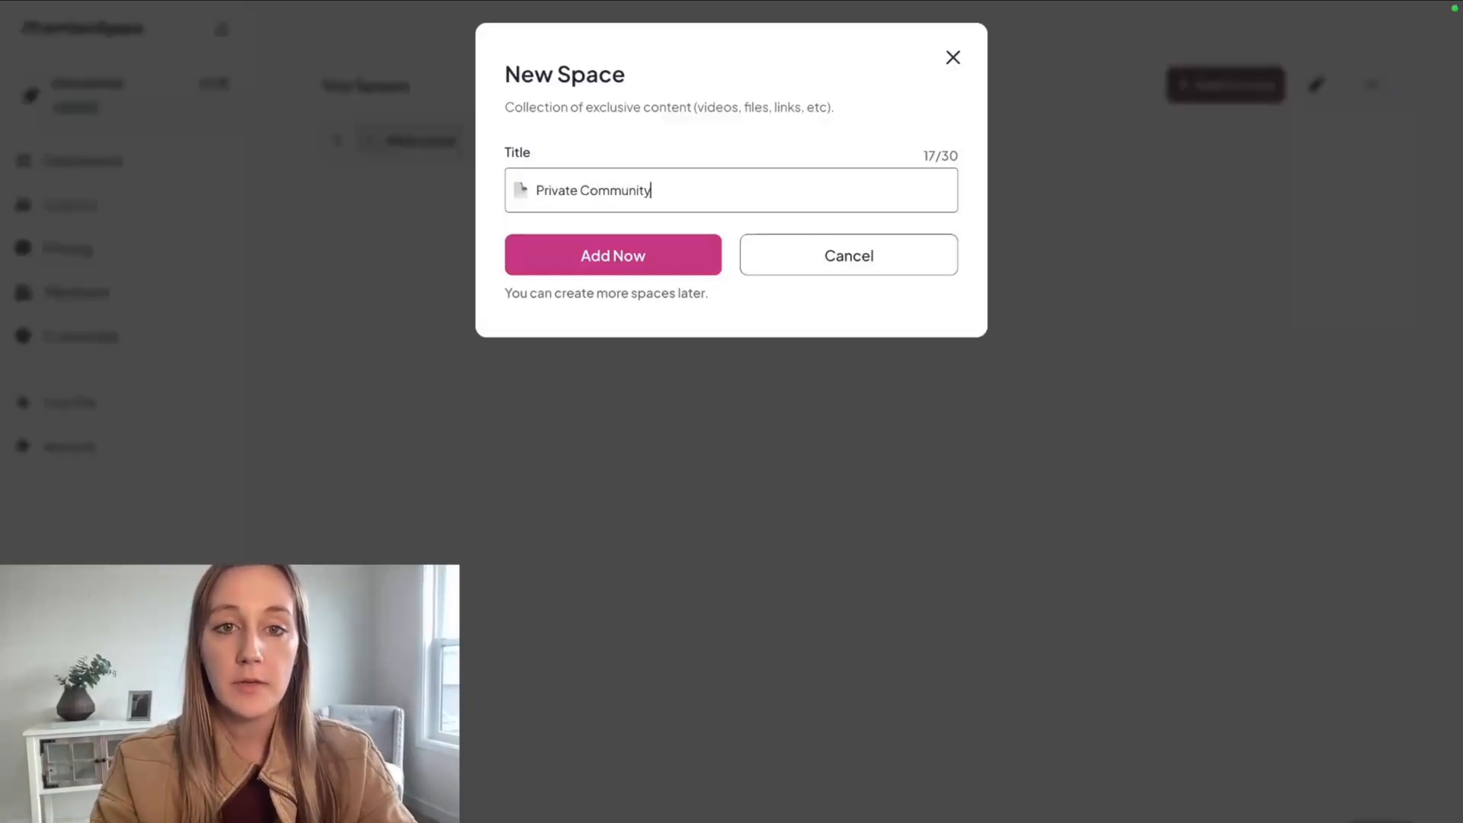
left_click(587, 256)
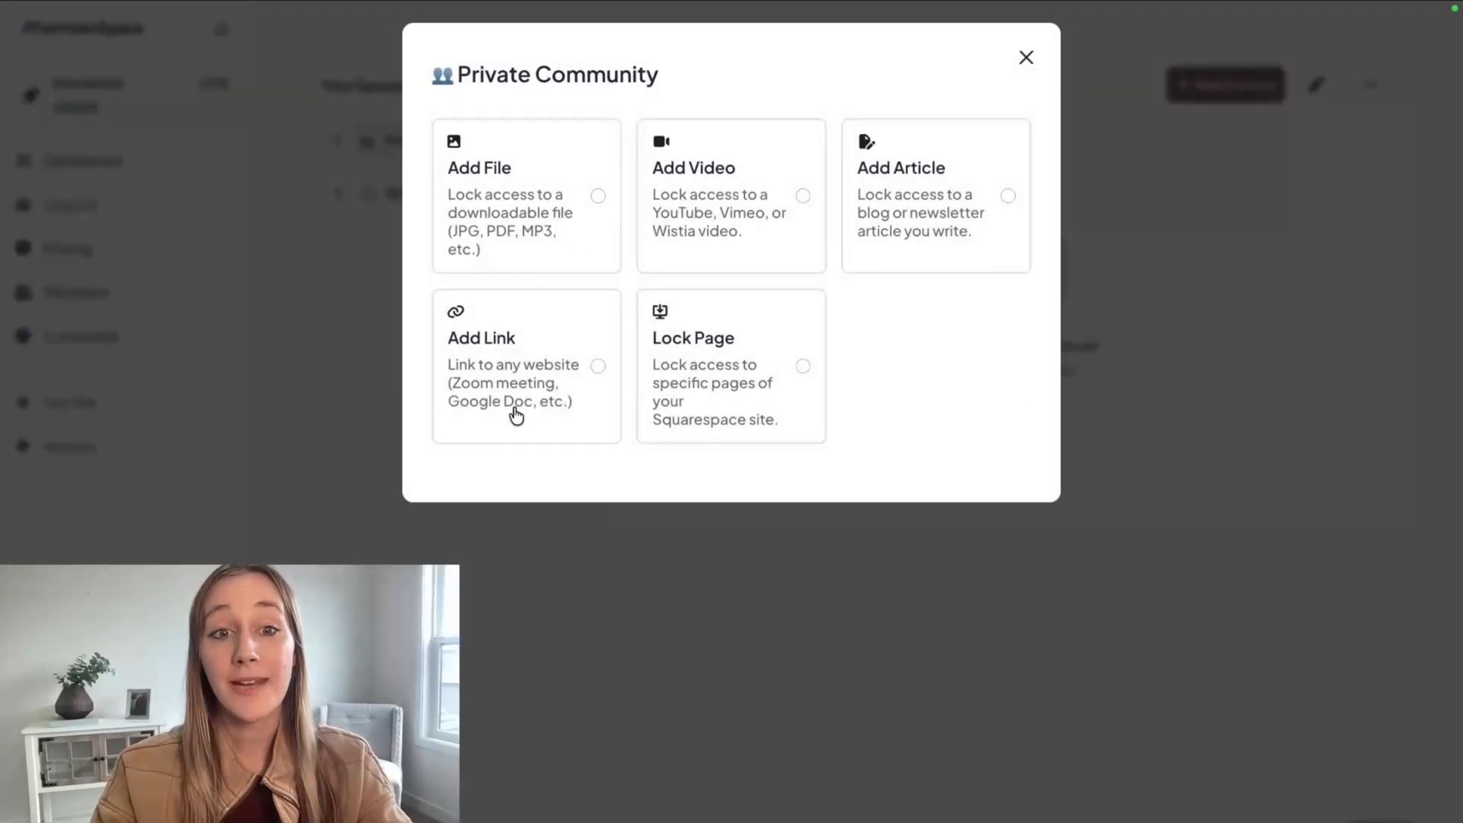
Start a link item in the Private Community space and title it "Join our Facebook Group!".
left_click(513, 414)
scroll(501, 512, "down", 4)
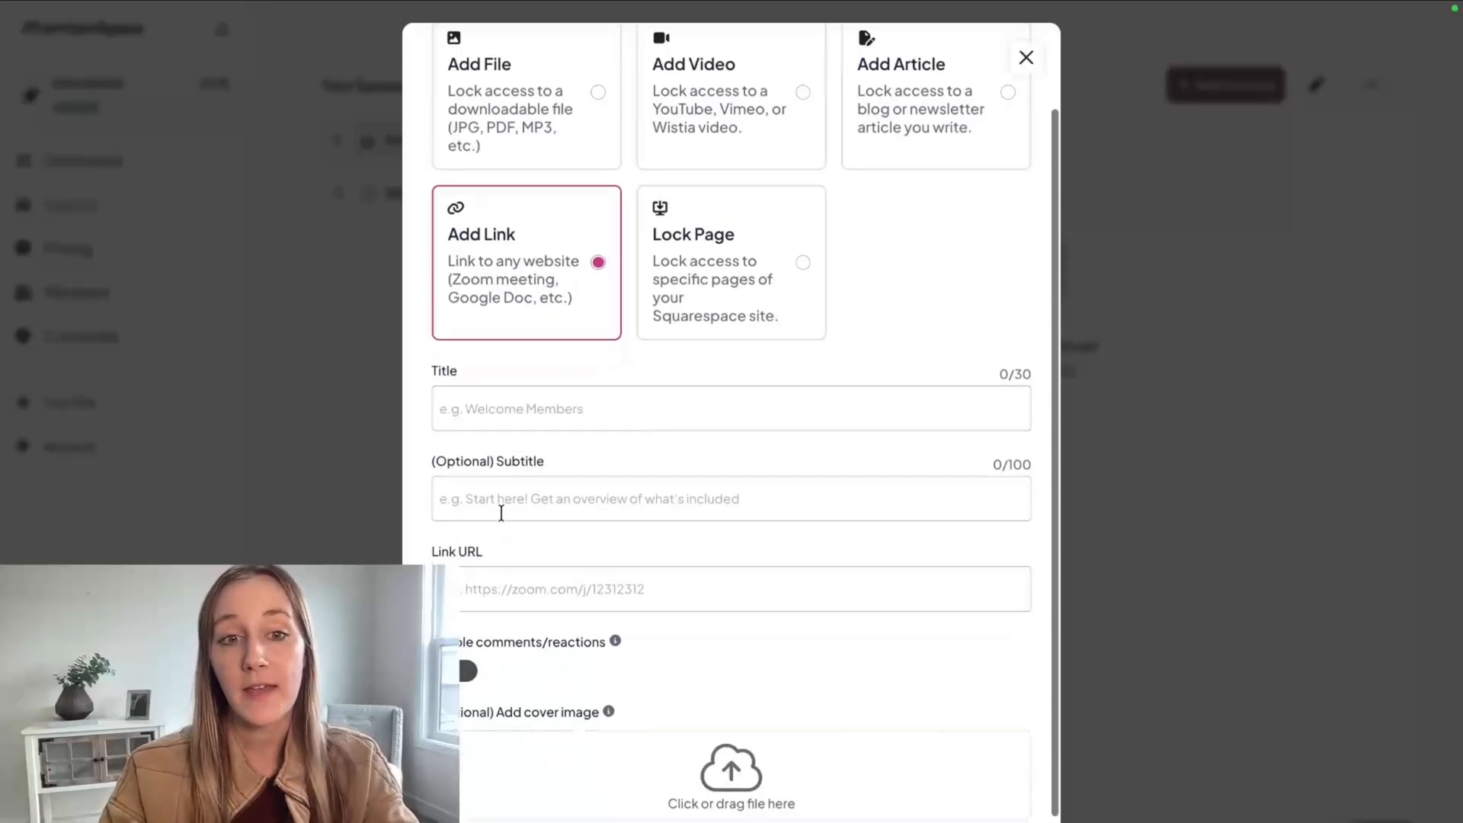
left_click(509, 377)
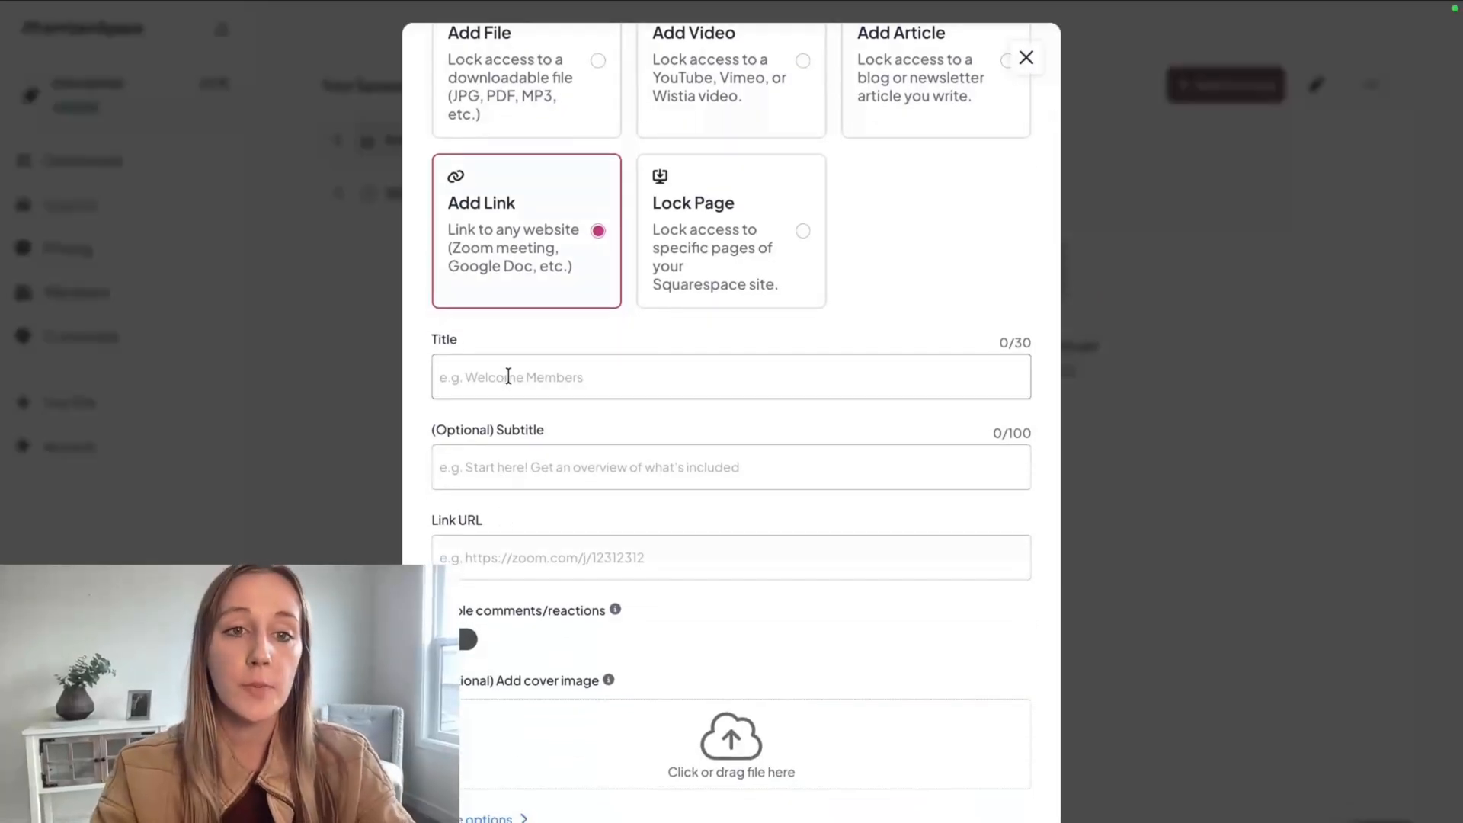
type("Join our Facebo")
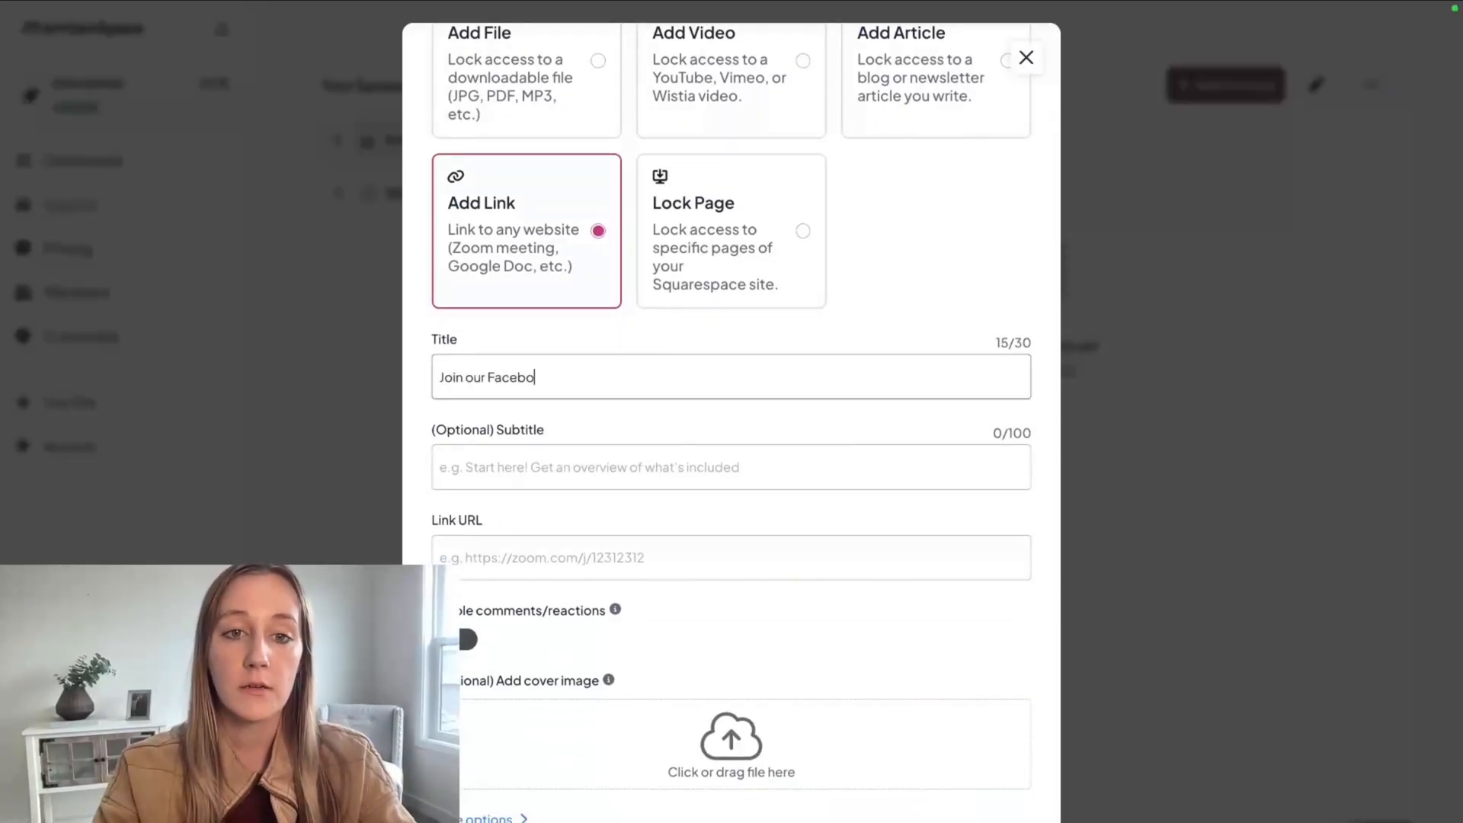
type("ok Grouop!")
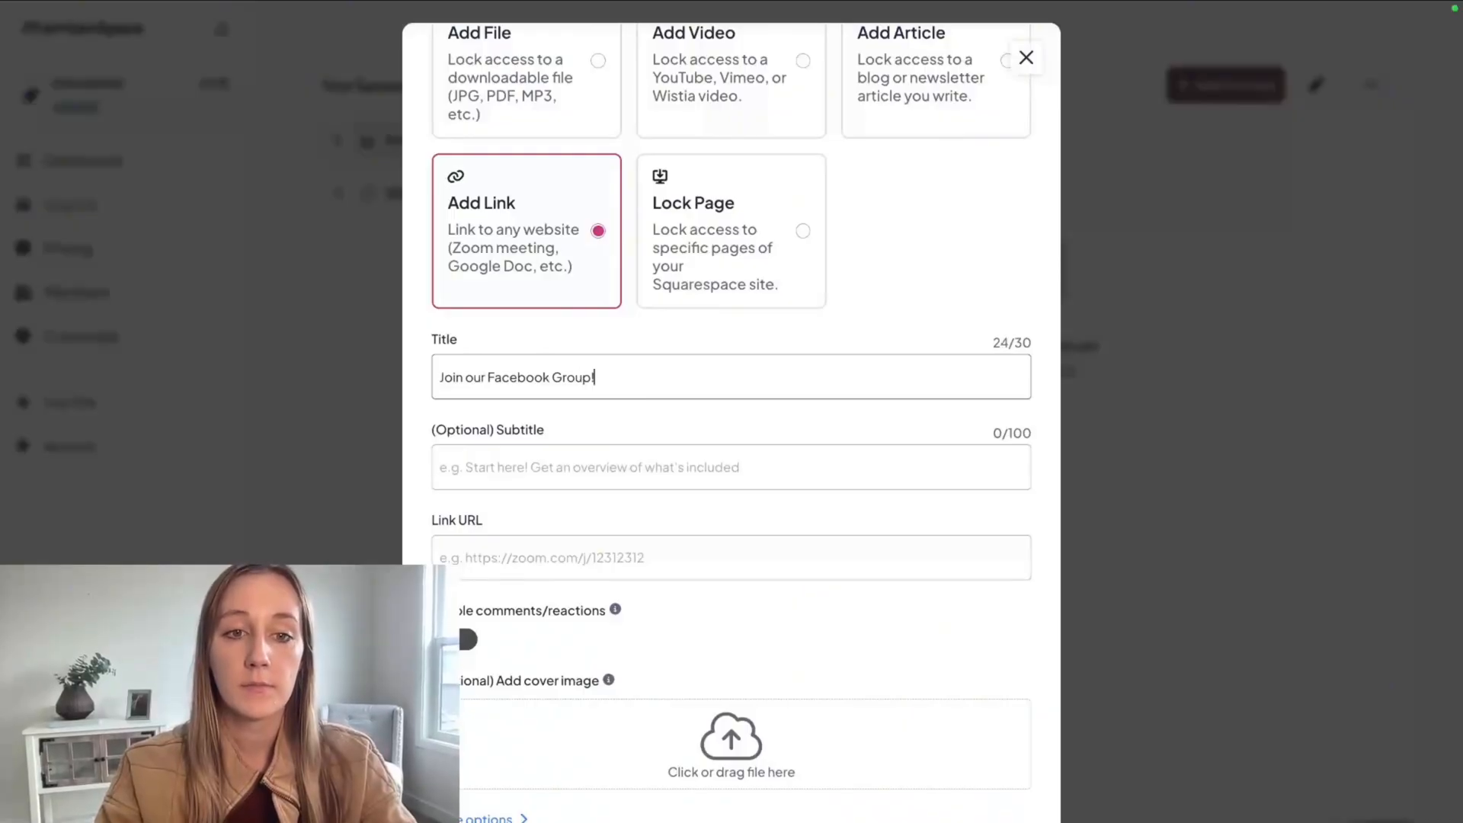
Add the link with URL facebook.com/groups/nextstepmarketing, and move the Welcome! space above Private Community.
left_click(477, 572)
type("facebook.com/groups/nextstepmarketing")
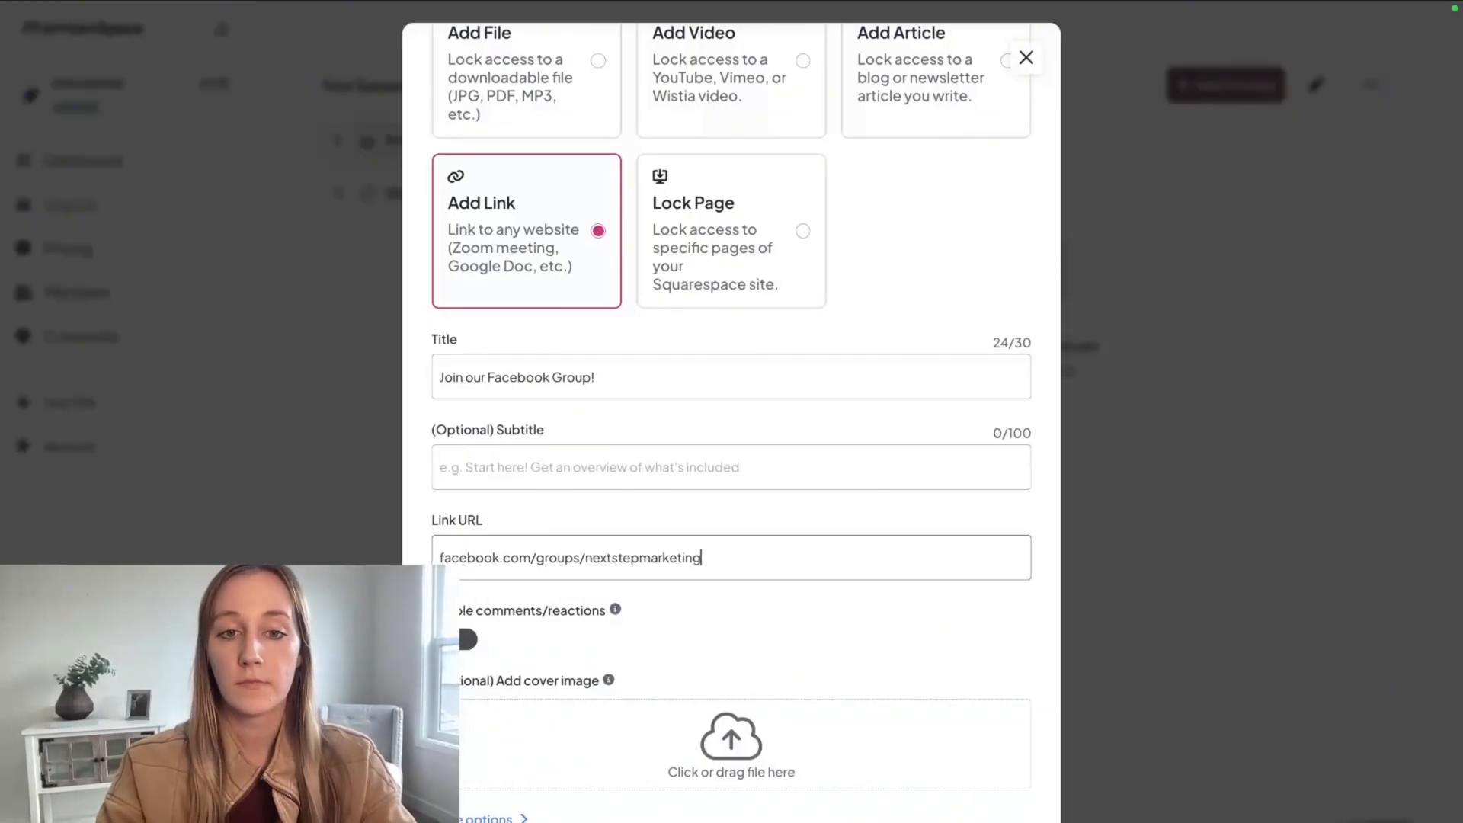
scroll(546, 762, "down", 2)
left_click(545, 810)
left_click_drag(336, 142, 334, 207)
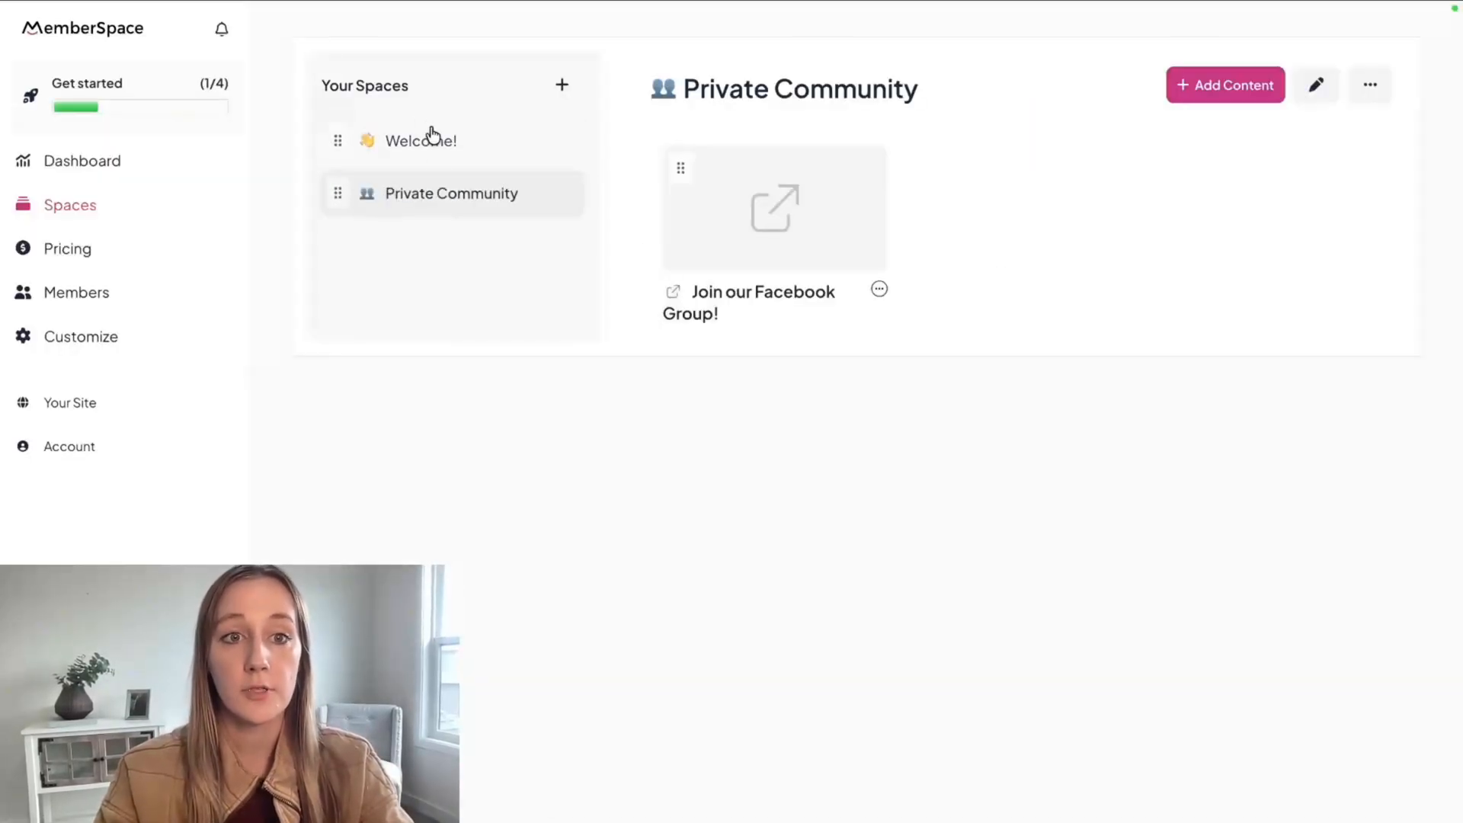
Start another new space and title it "Monthly Strategy Calls".
left_click(562, 87)
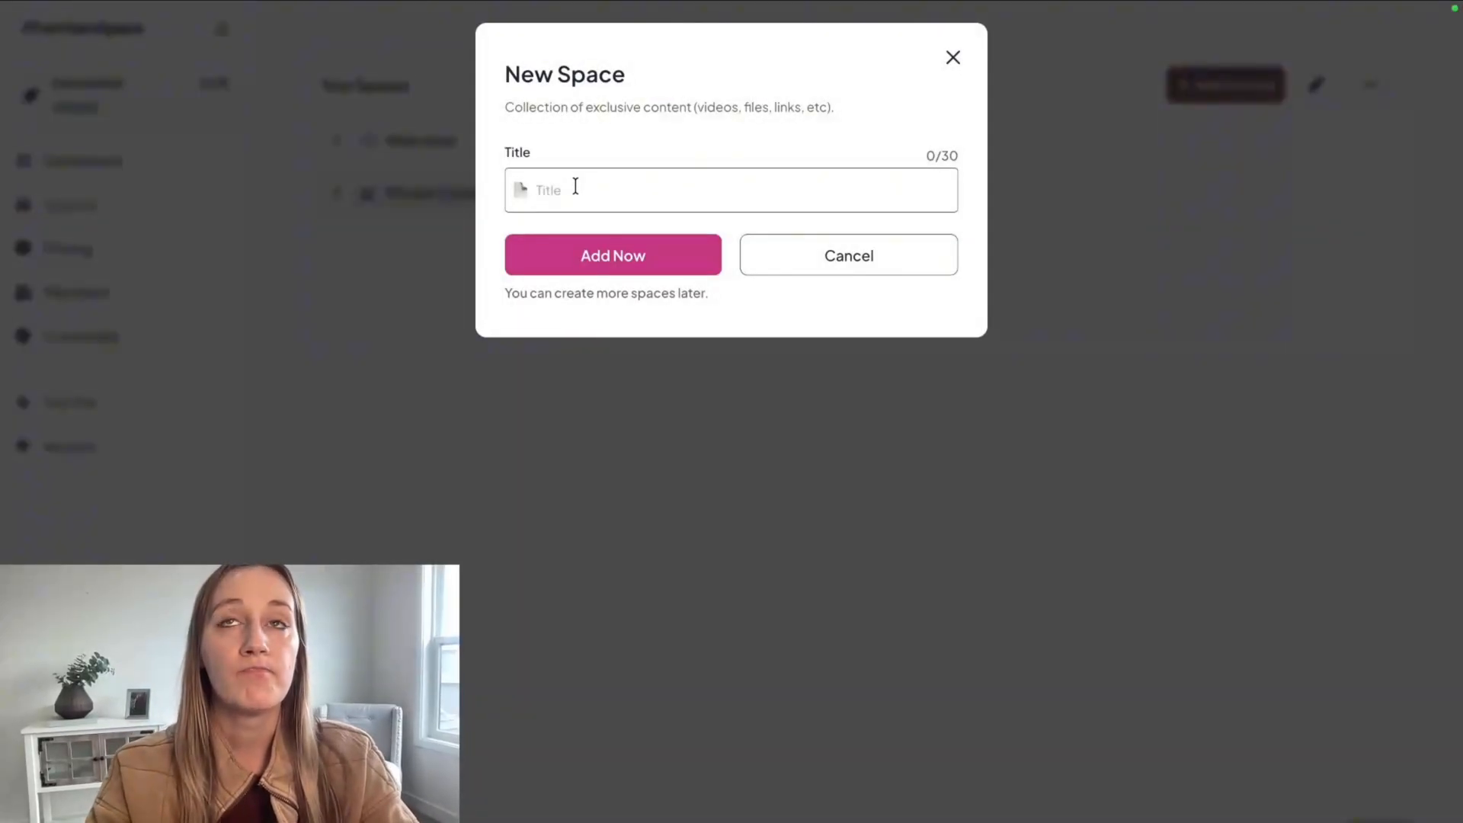
left_click(575, 185)
type("Month")
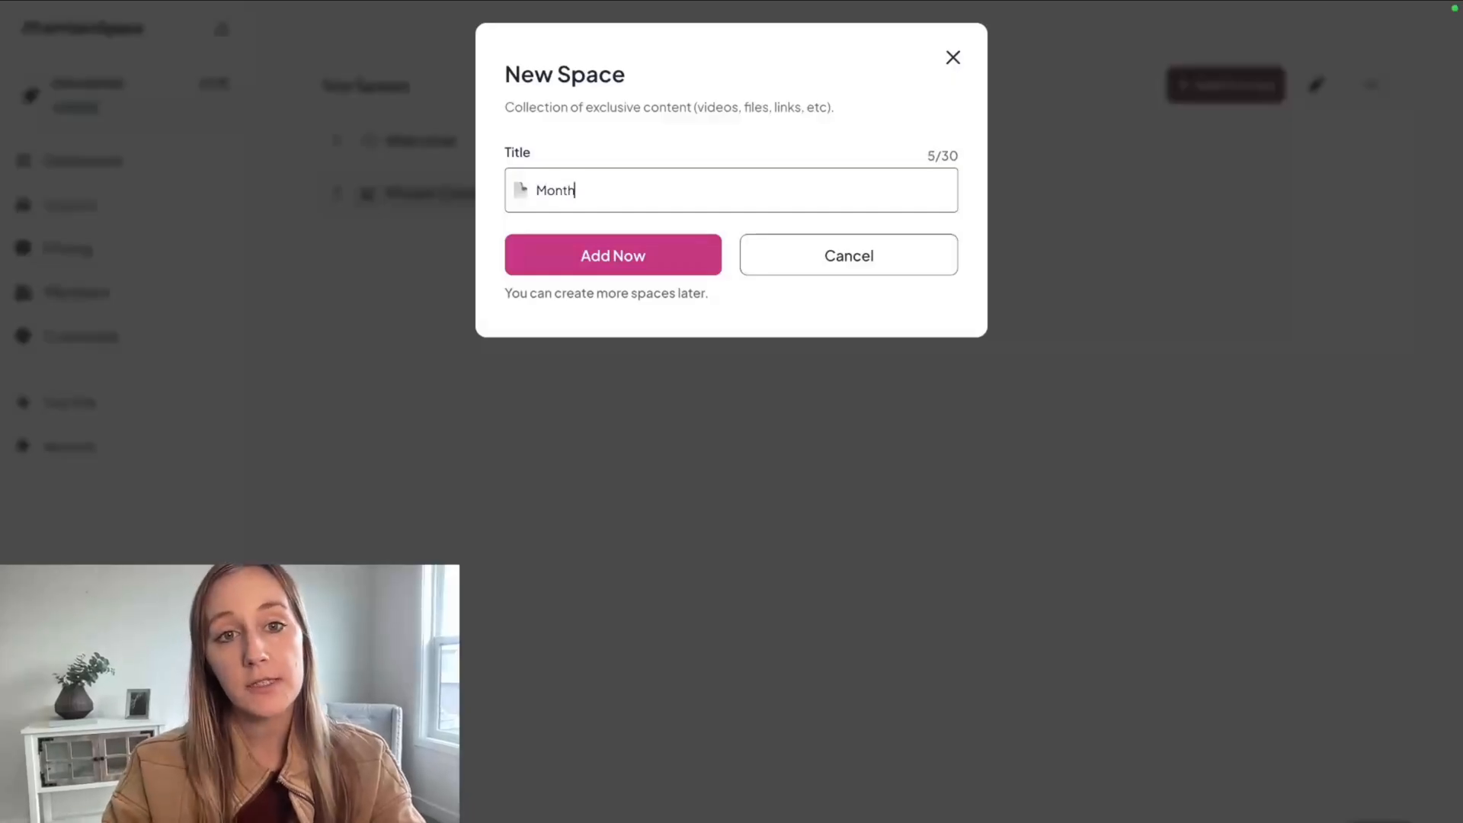
type("ly Strateg")
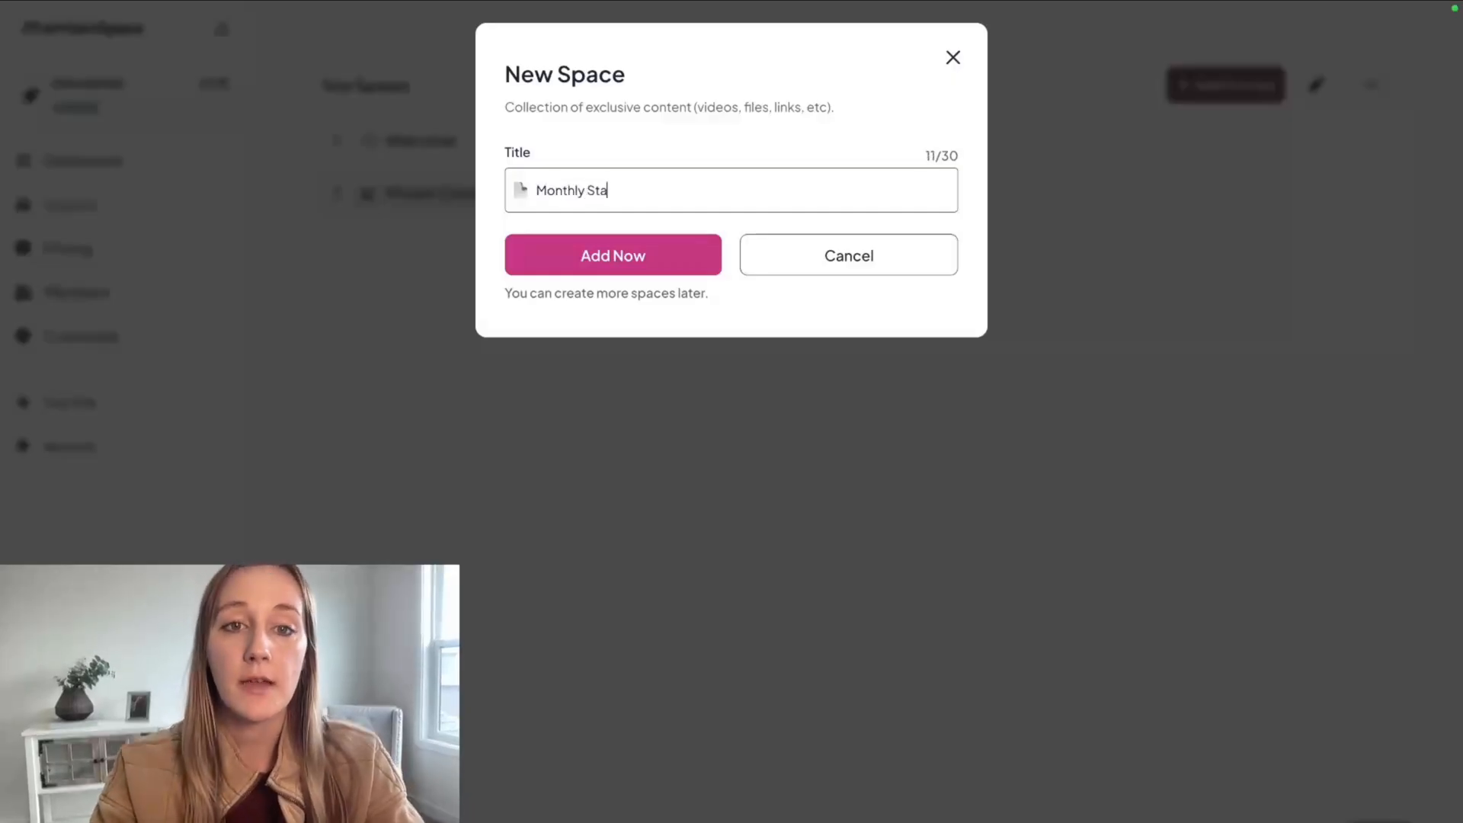
key("BackSpace")
key("BackSpace")
key("BackSpace")
key("BackSpace")
key("BackSpace")
type("rategy Calls")
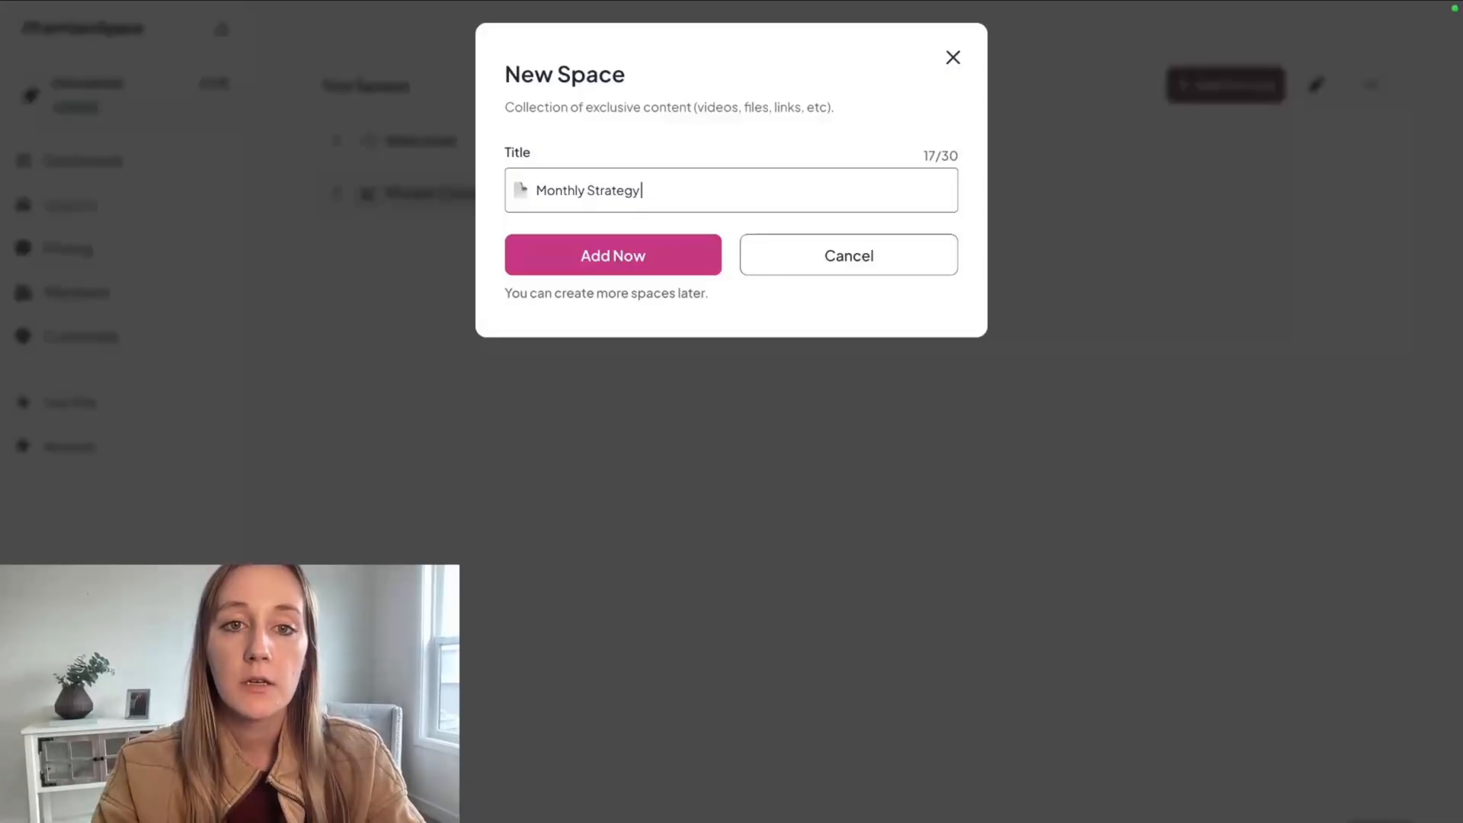
Give the new space the mobile phone emoji found by searching "phone" and add the space.
left_click(521, 191)
left_click(503, 272)
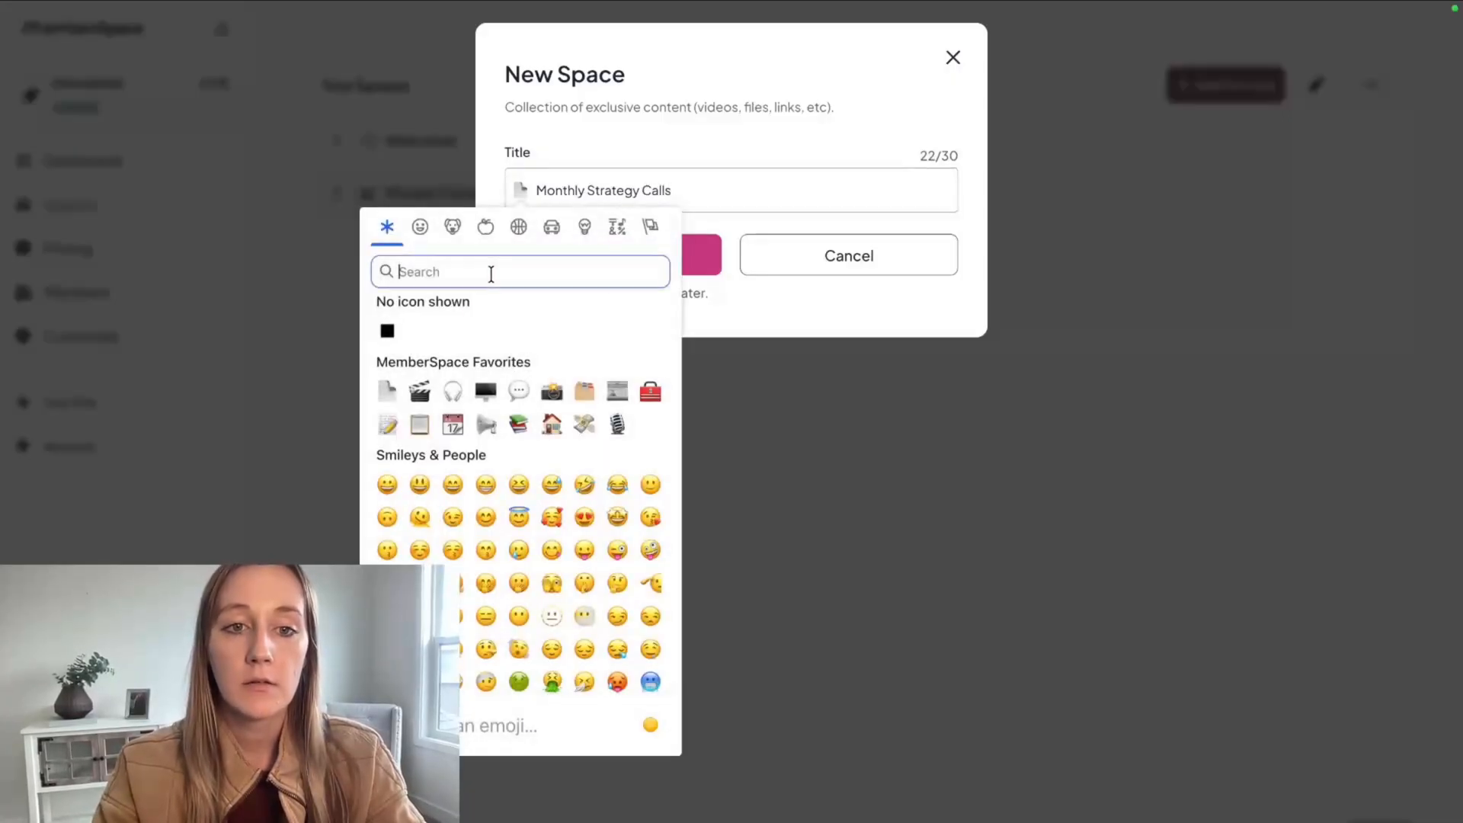
type("phone")
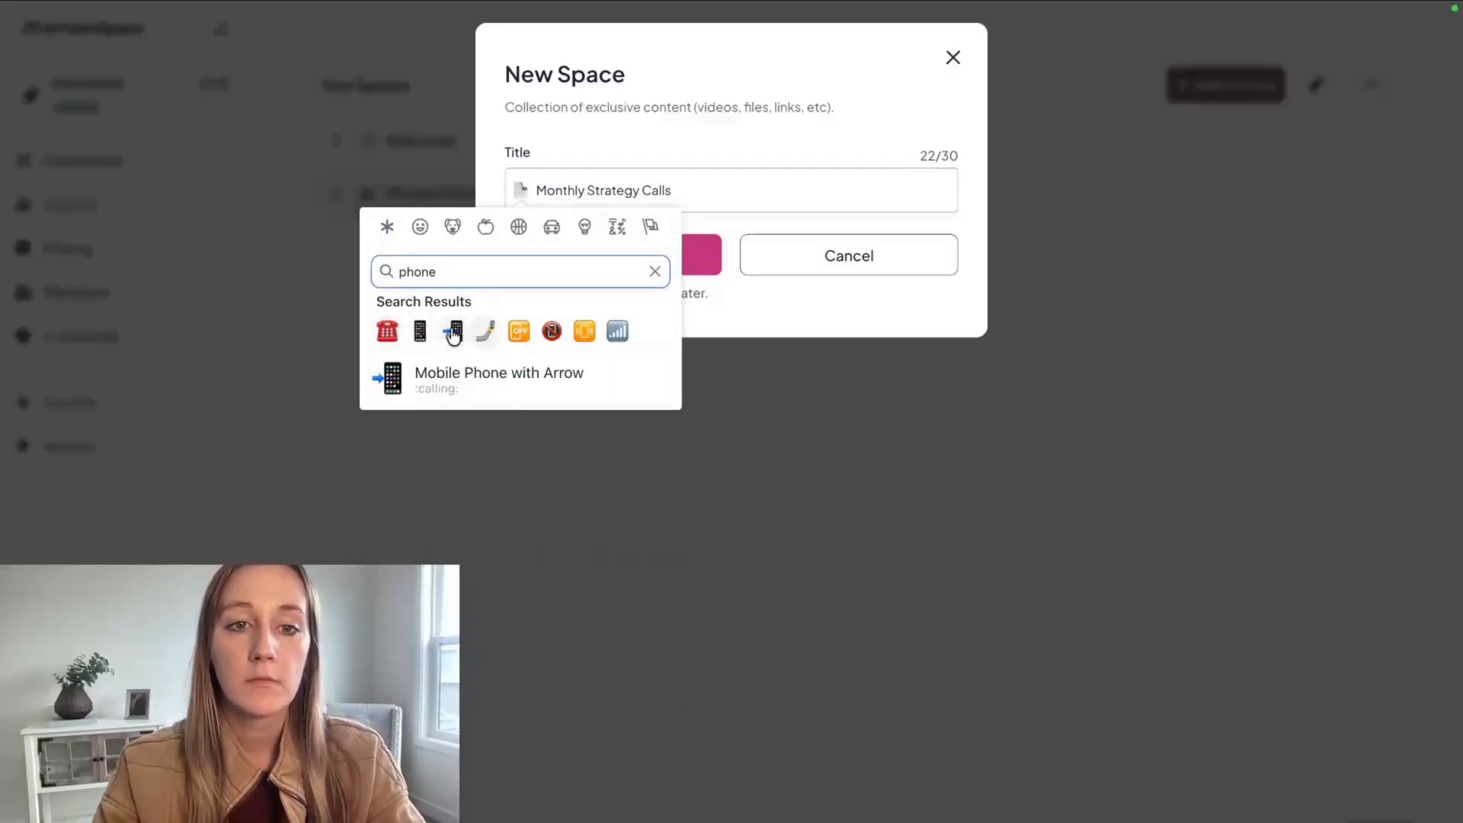
left_click(419, 333)
left_click(650, 259)
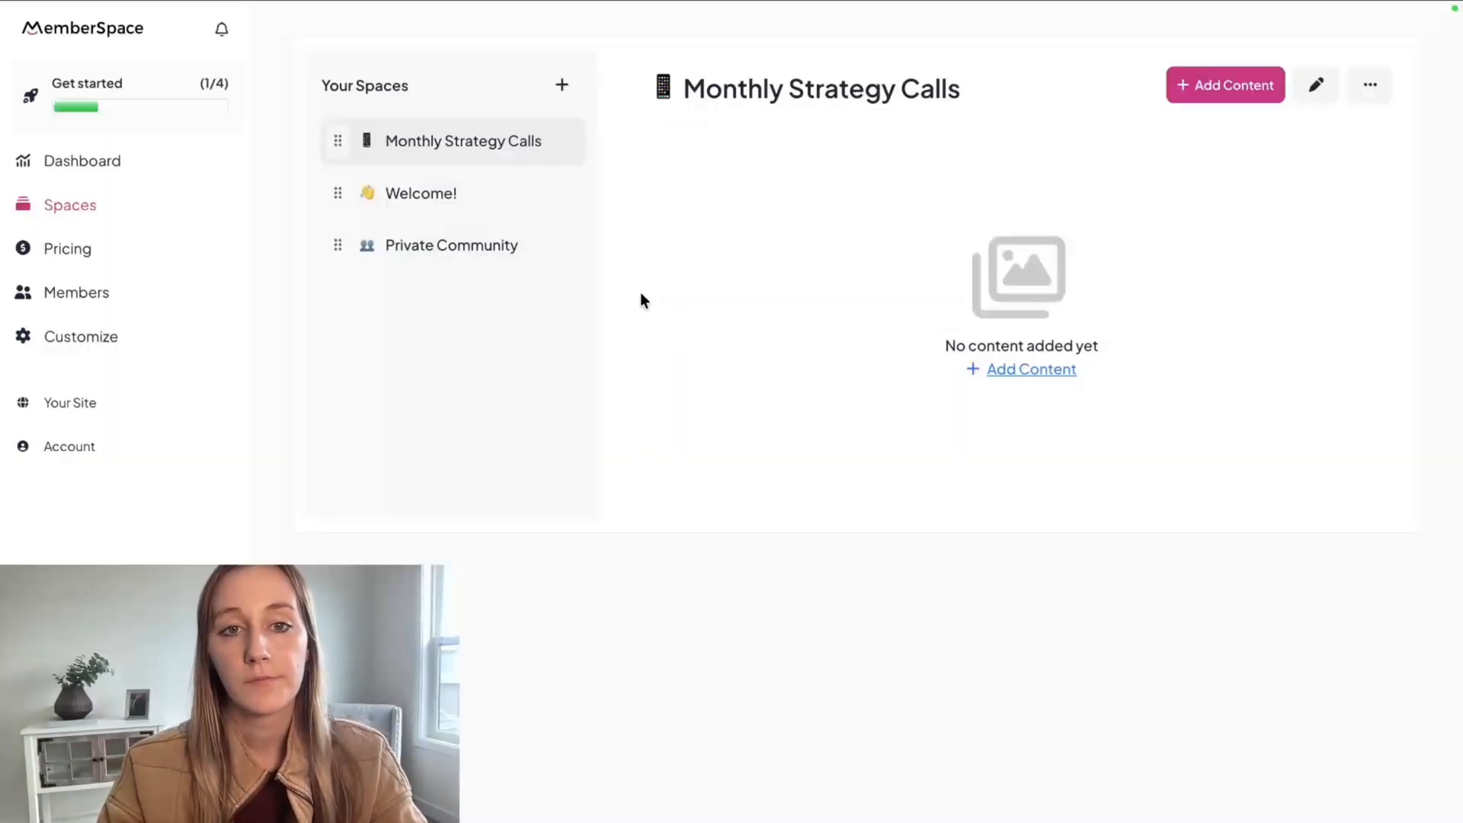
Start a link item in the Monthly Strategy Calls space and title it "March Call".
left_click(1026, 374)
left_click(598, 359)
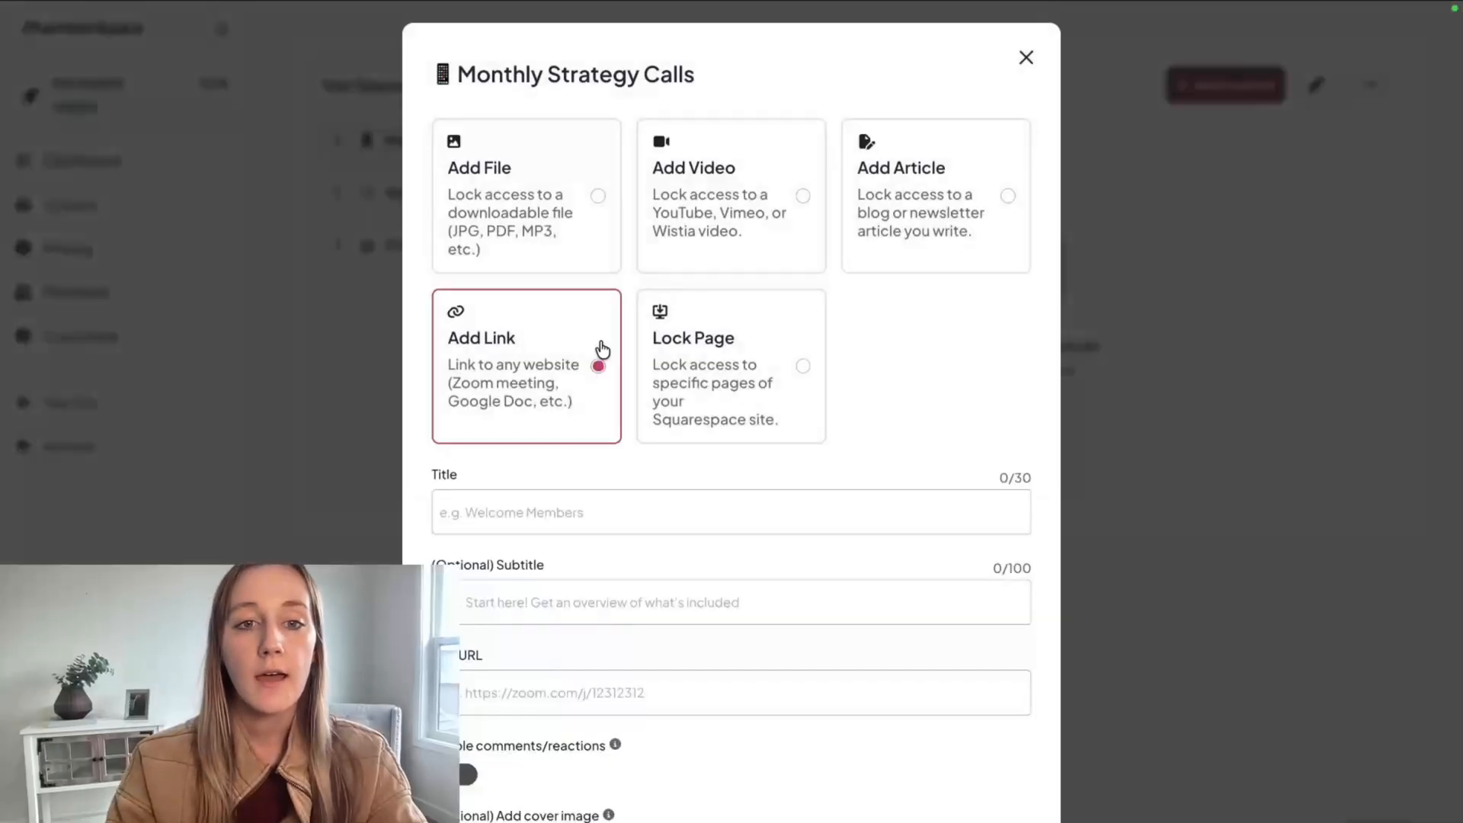
scroll(555, 514, "down", 1)
left_click(439, 438)
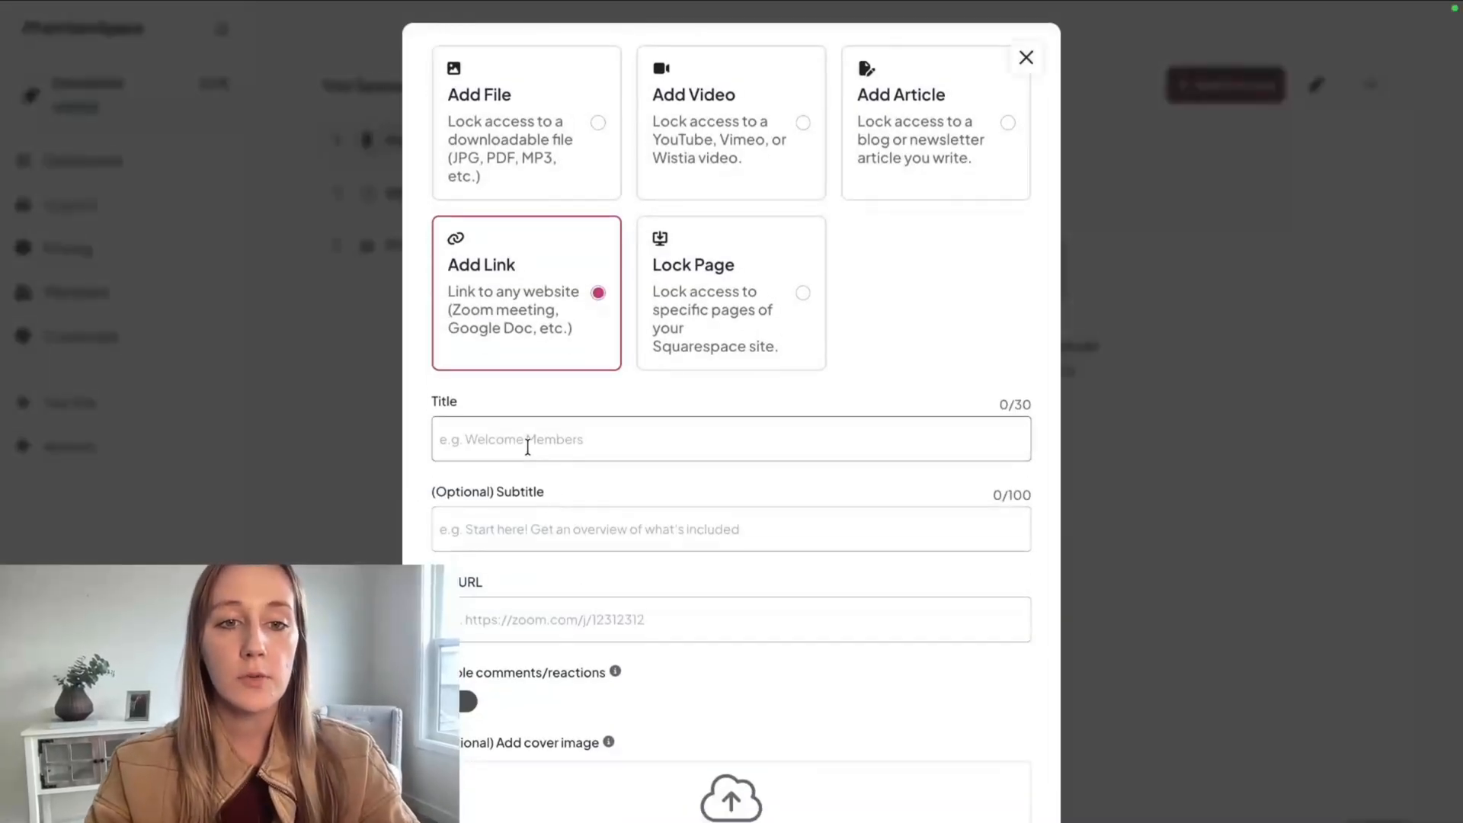
type("March Call")
Set the March Call link's URL to zoom.com/j/march-call and add it to the space.
scroll(548, 571, "down", 3)
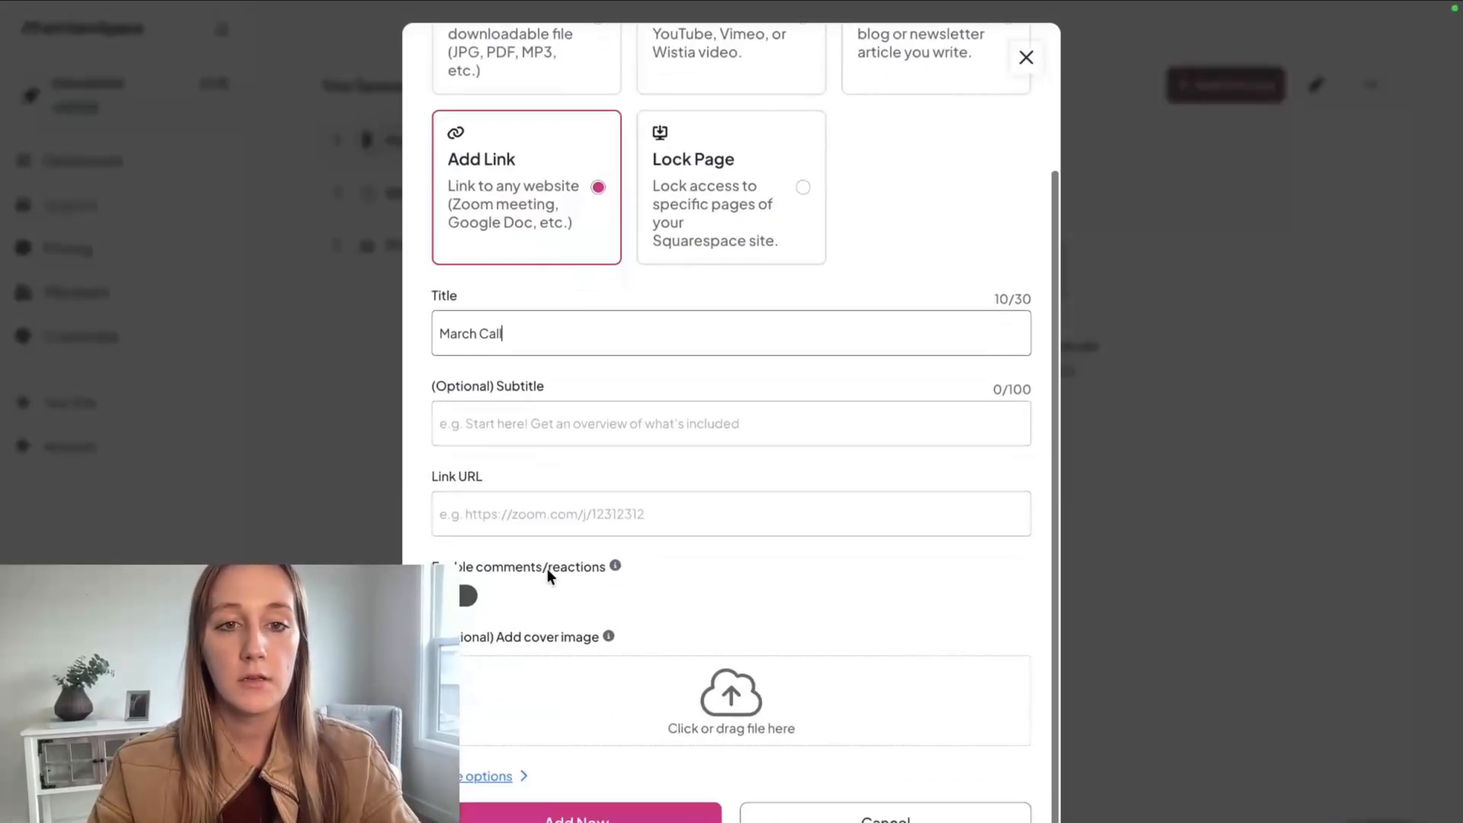
left_click(506, 496)
type("zoom.")
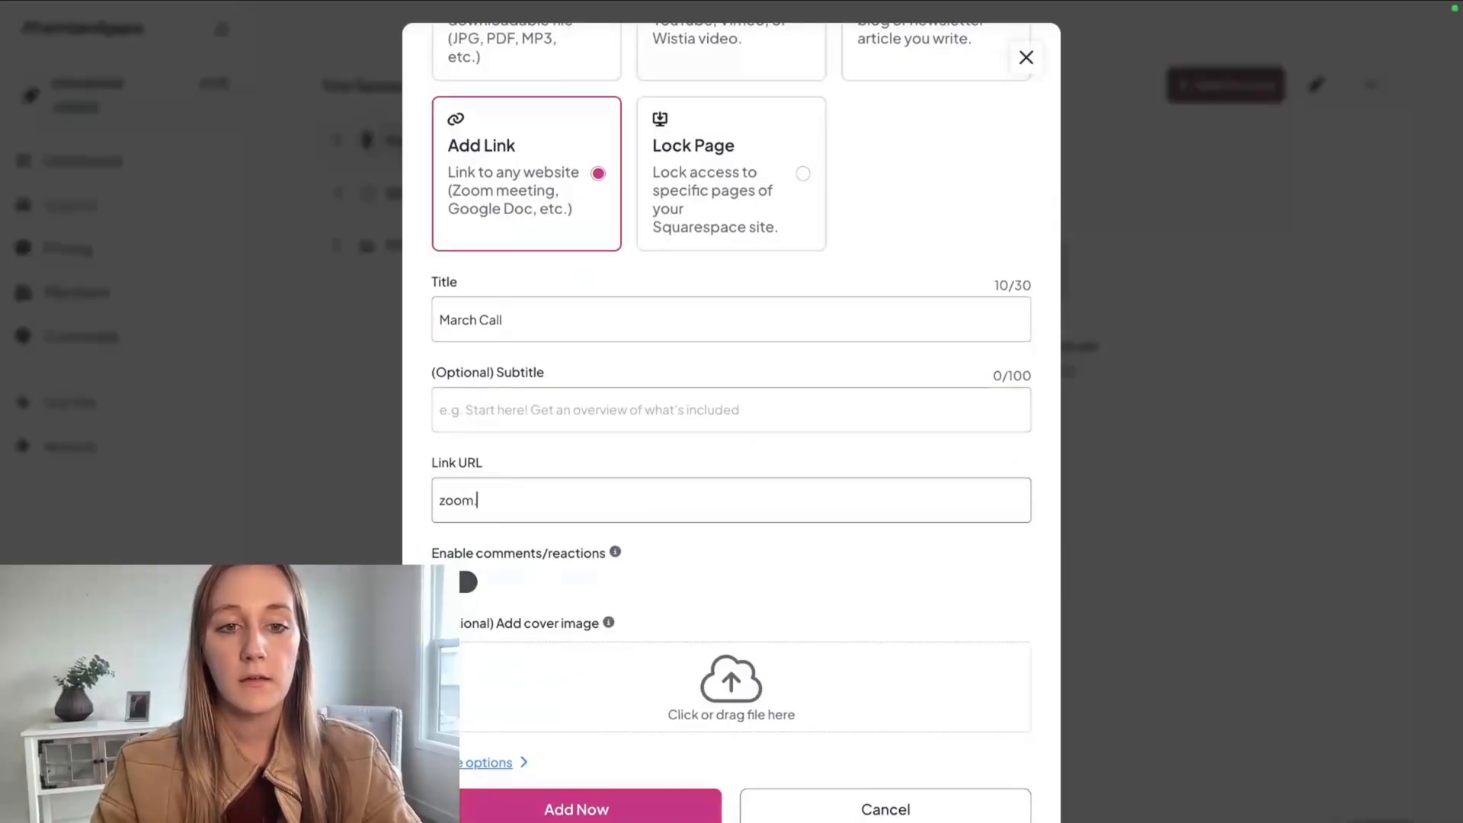
type("com/j/march-call")
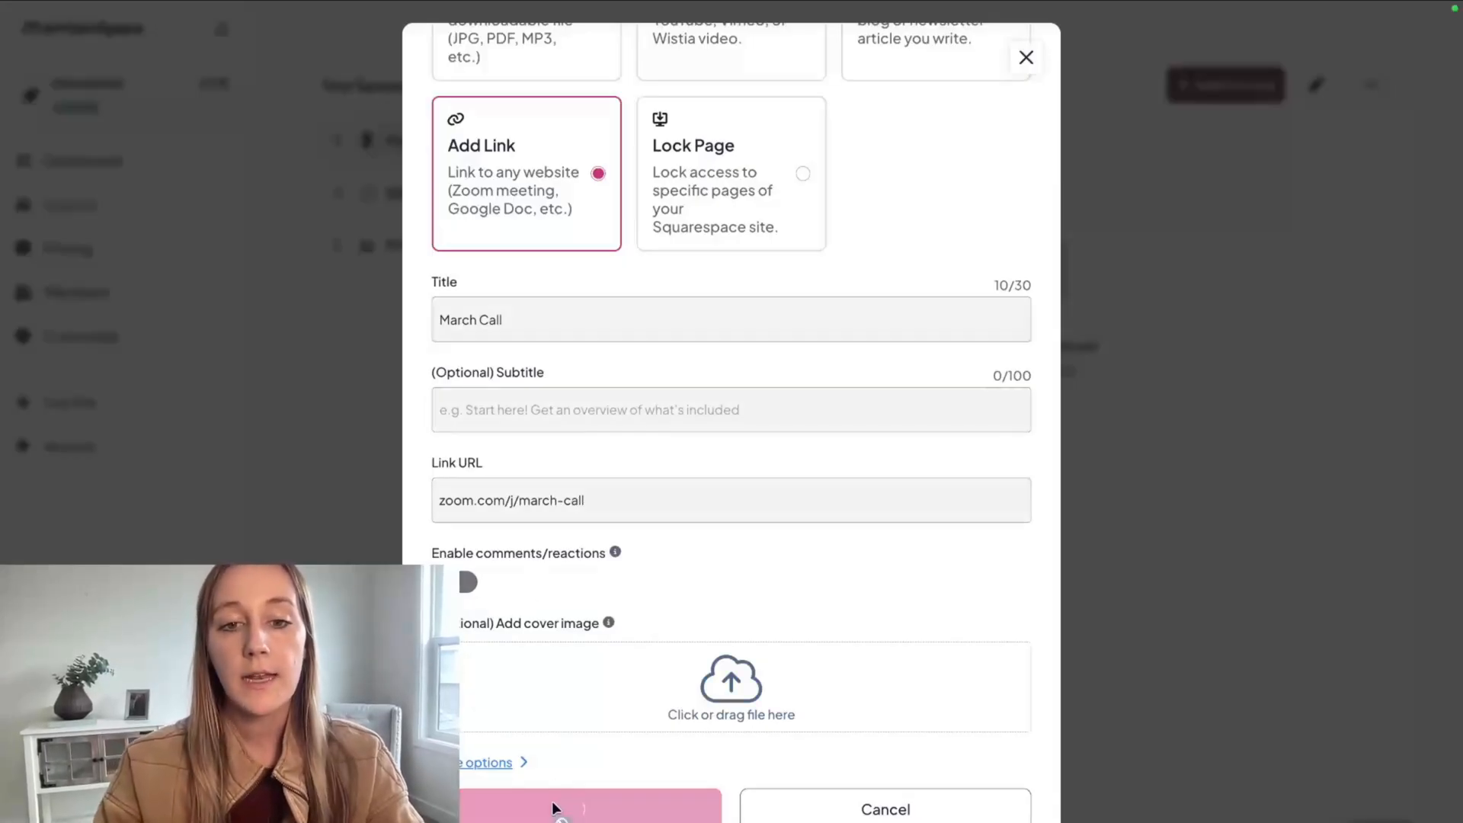
left_click(551, 804)
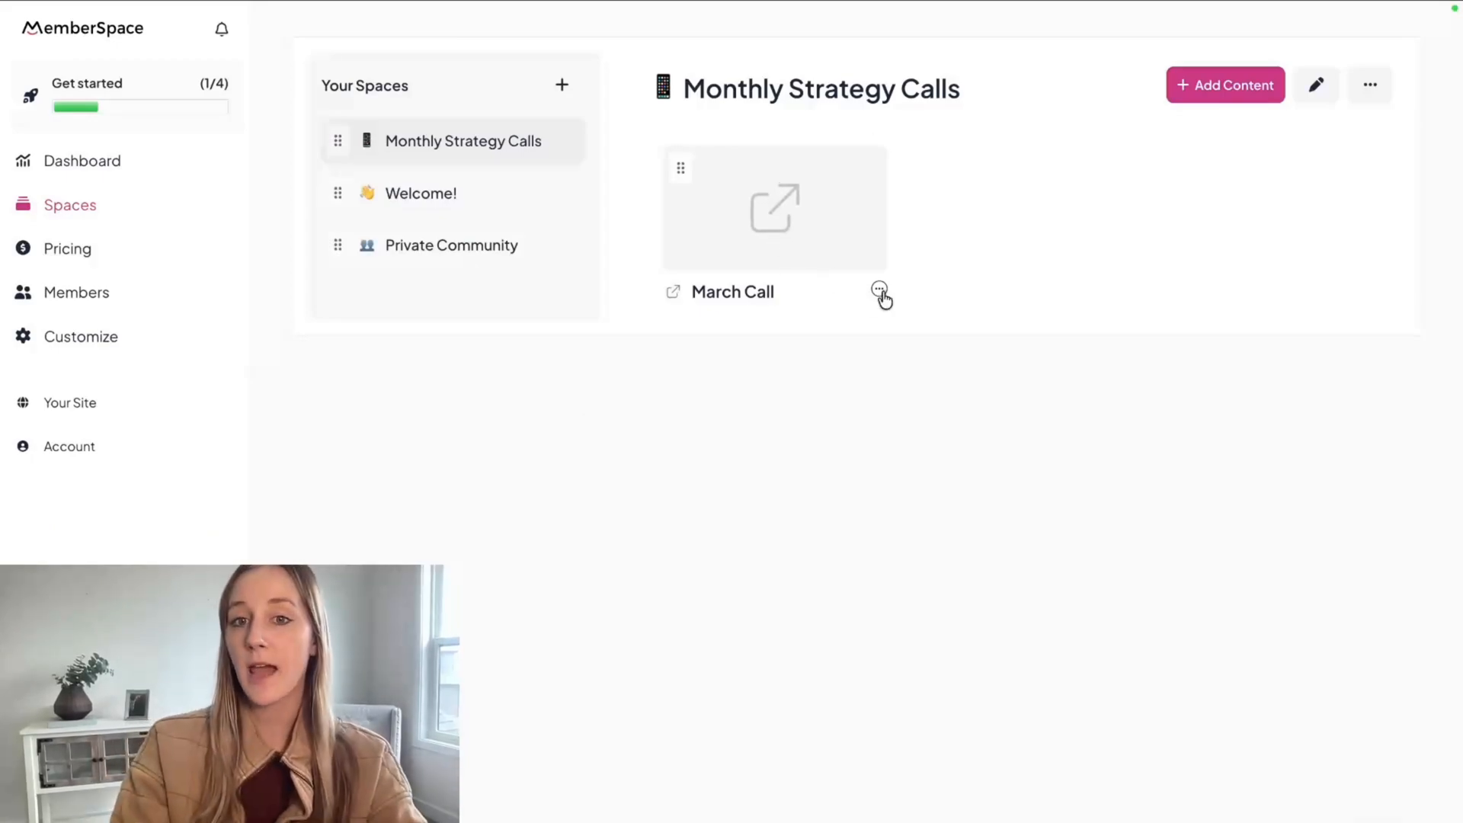
left_click(1259, 92)
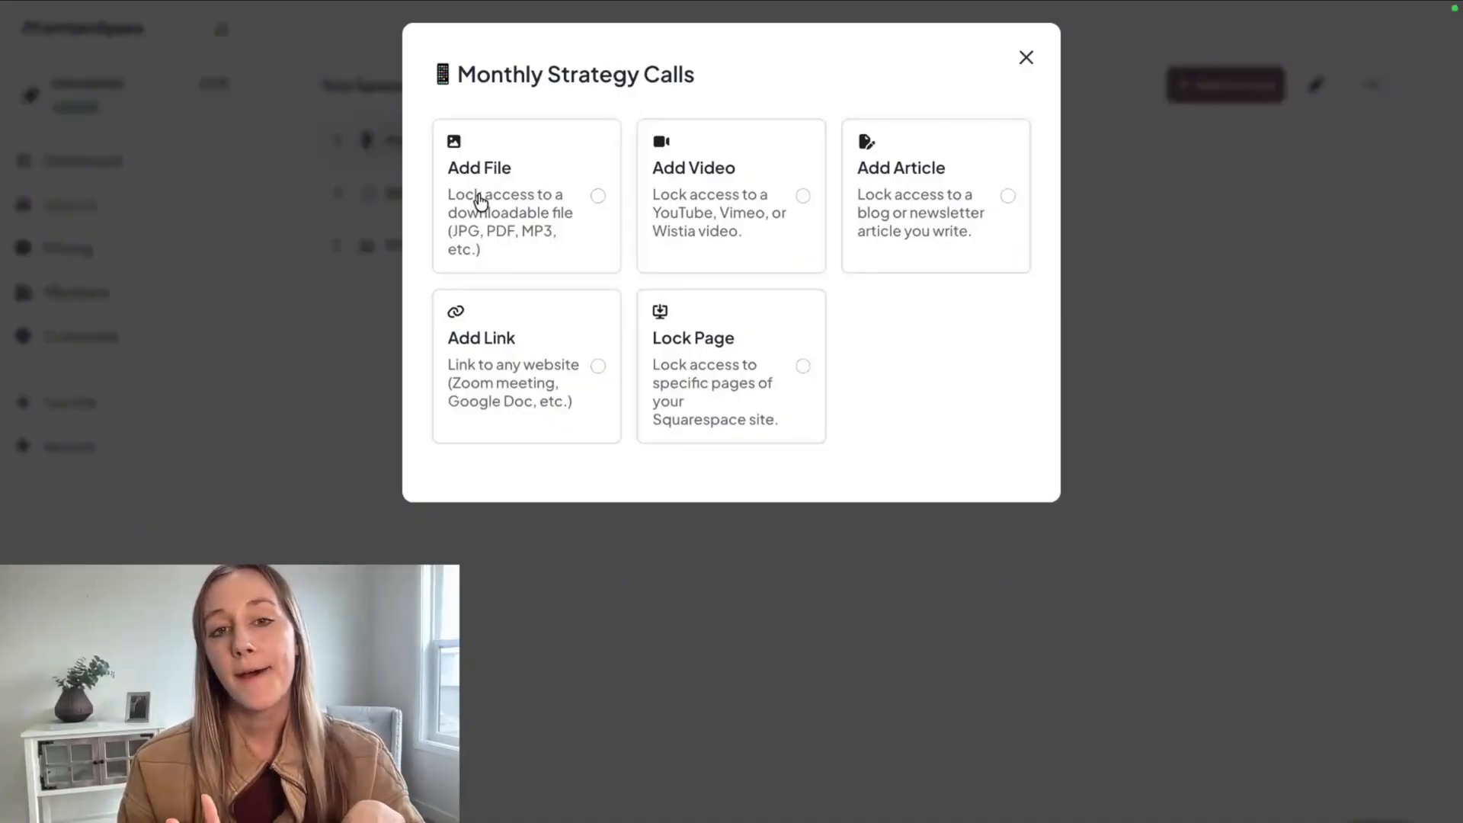
left_click(1026, 58)
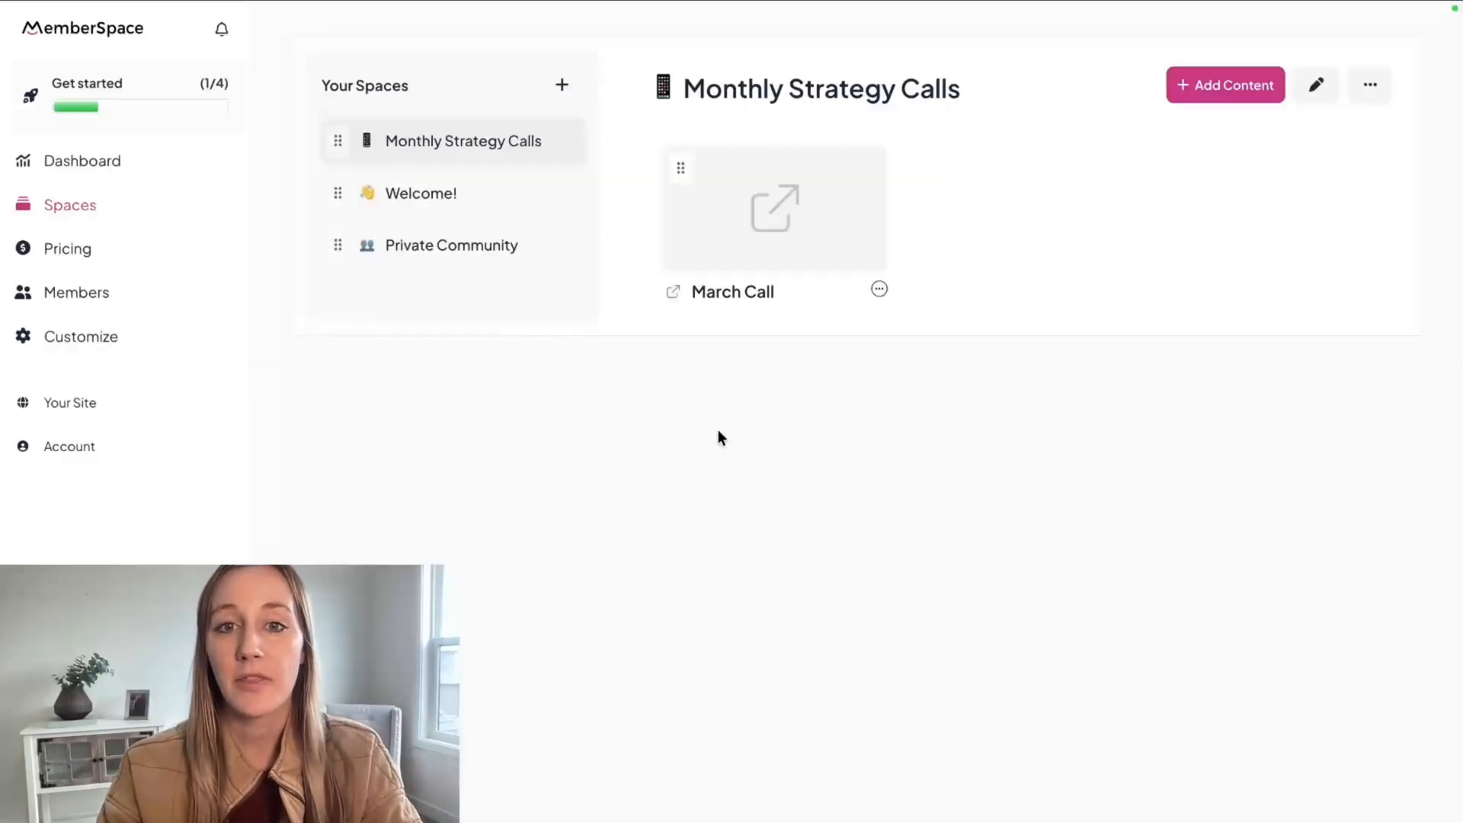
Add a new space titled "Online Course" with the stack of books emoji from the MemberSpace favorites.
left_click(561, 85)
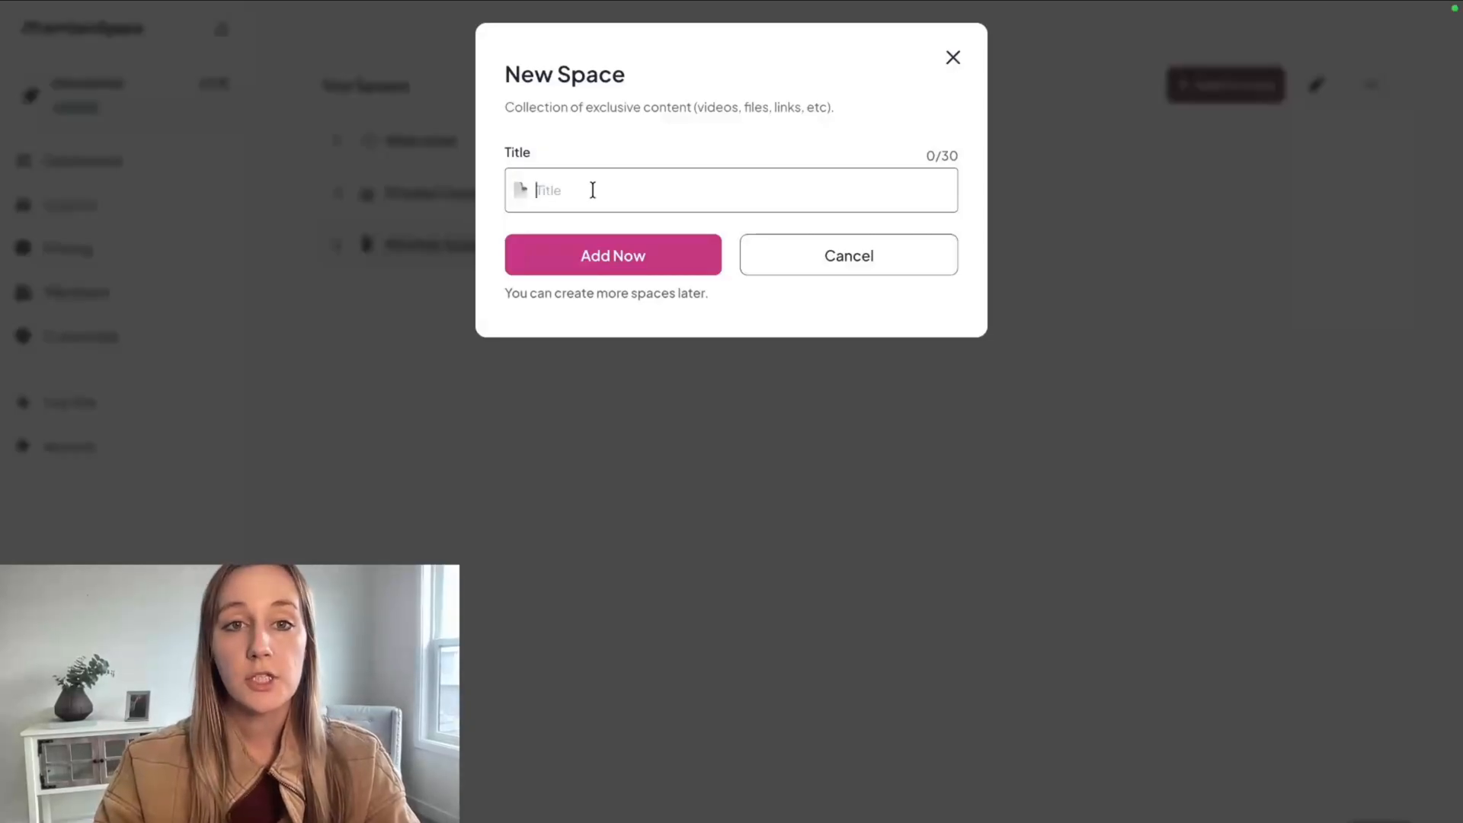
type("Online Course")
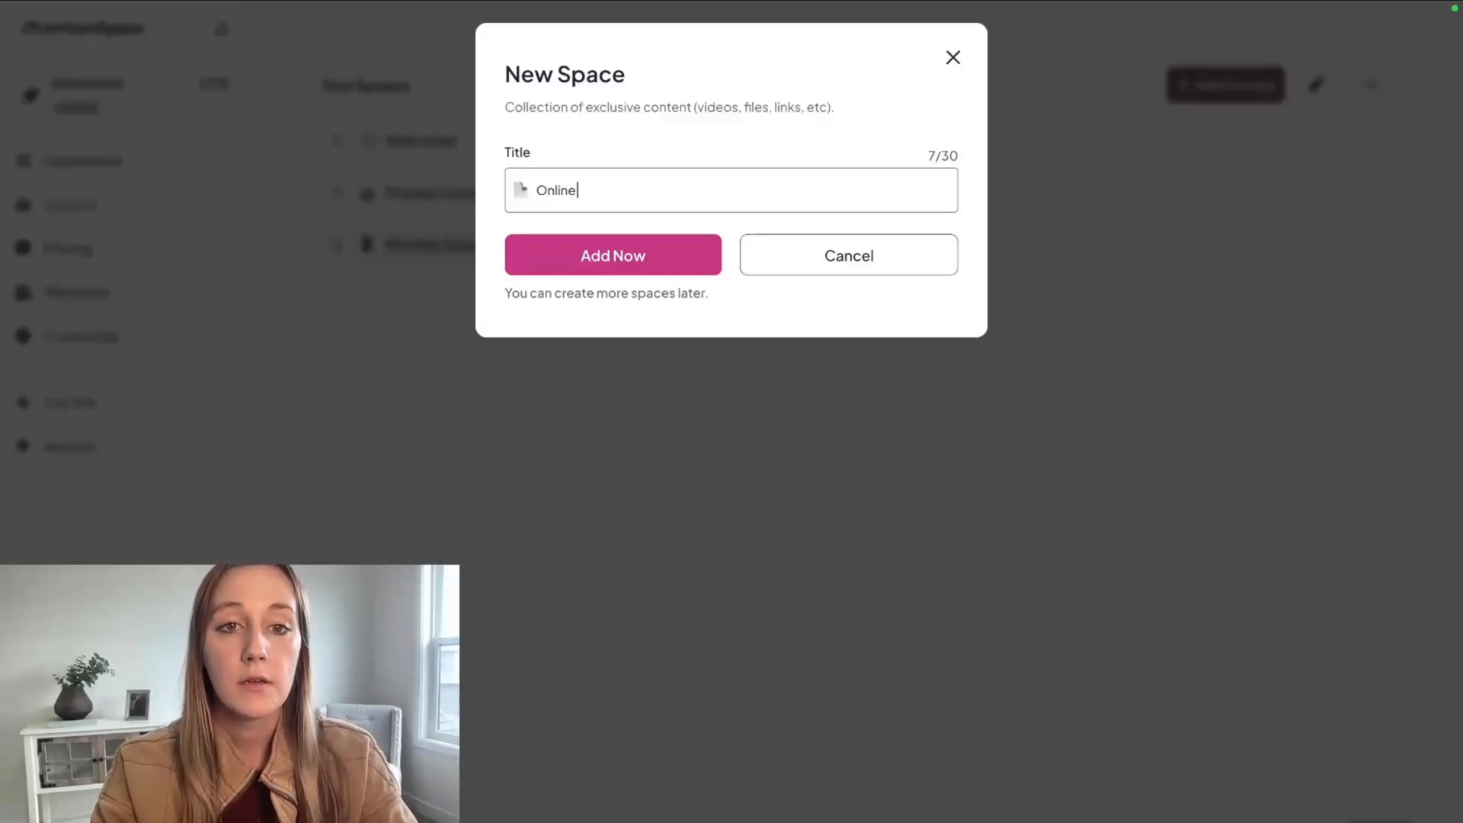
left_click(530, 186)
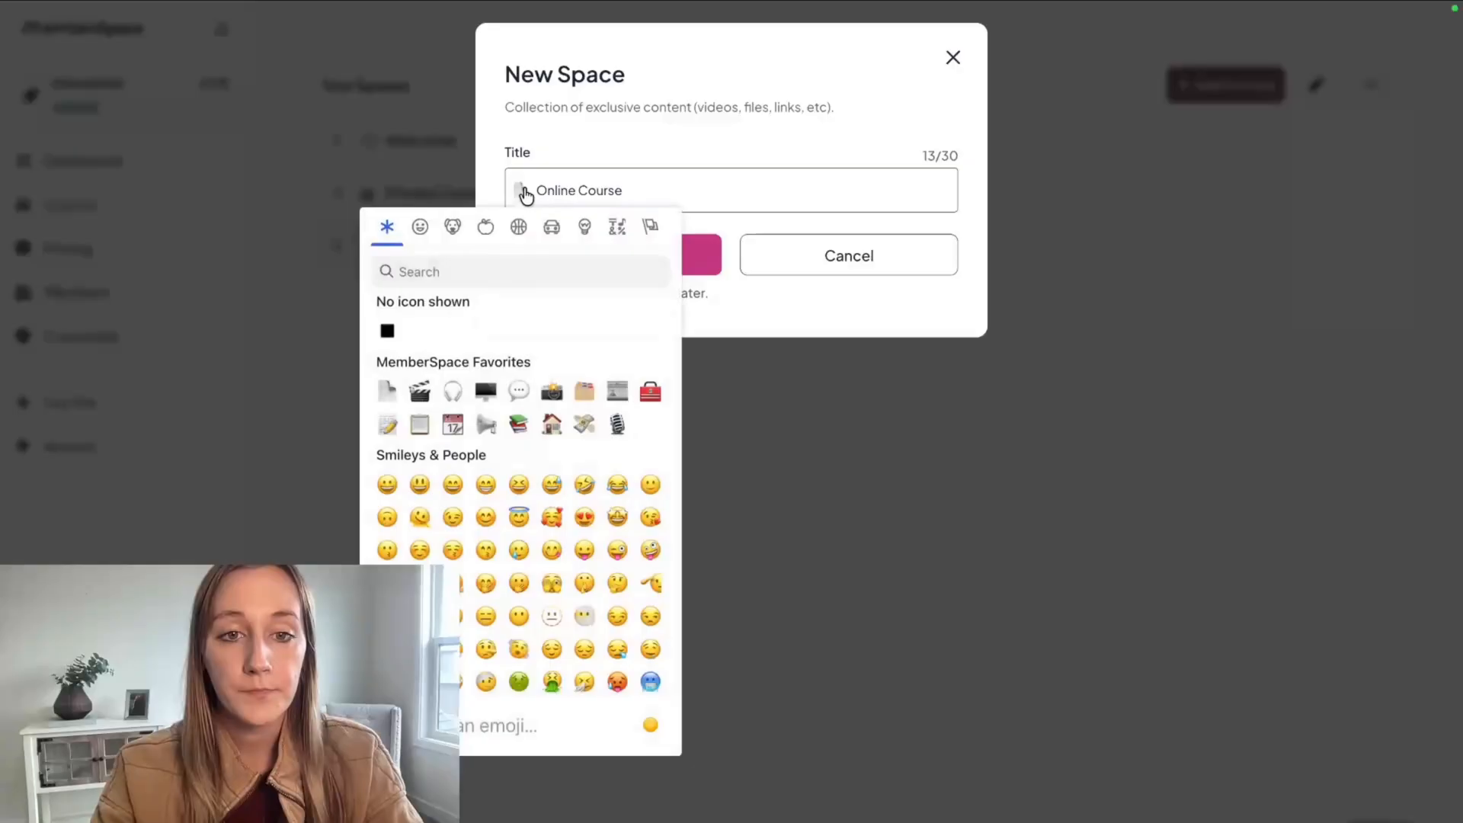
left_click(531, 424)
left_click(620, 273)
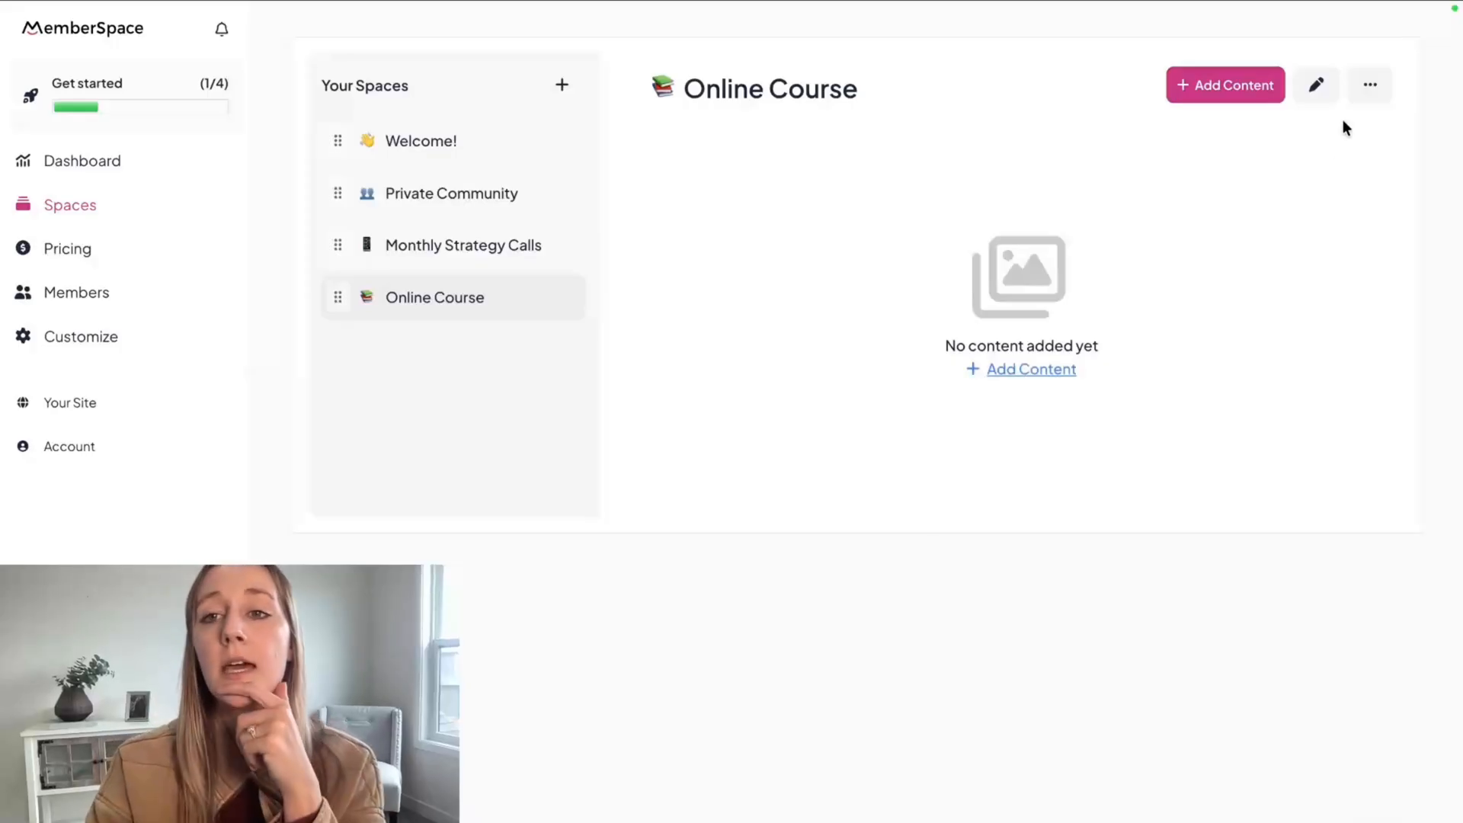
Add a folder titled "Module 1" to the Online Course space.
left_click(1324, 84)
left_click(953, 58)
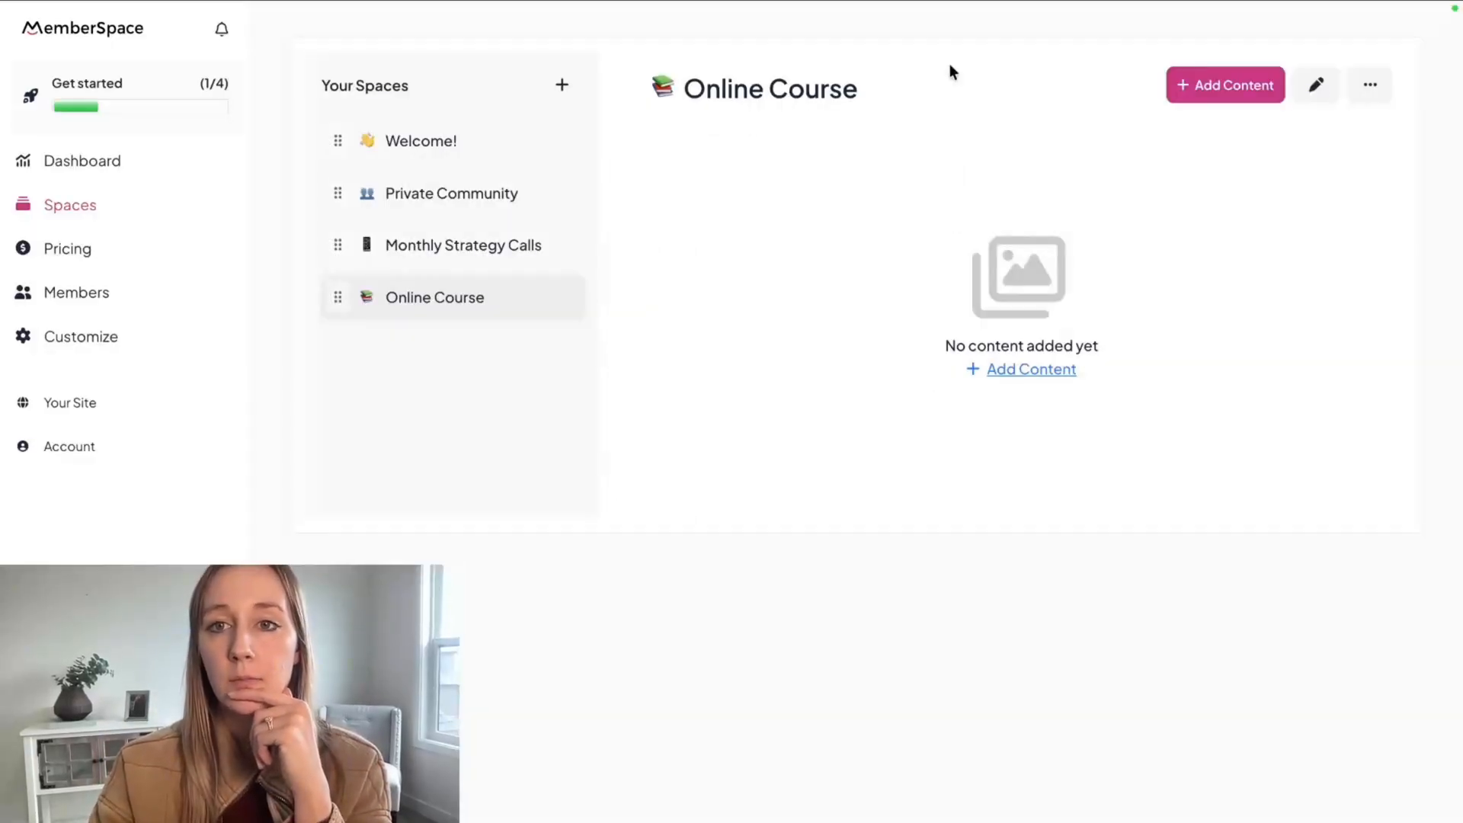
left_click(1369, 86)
left_click(1304, 136)
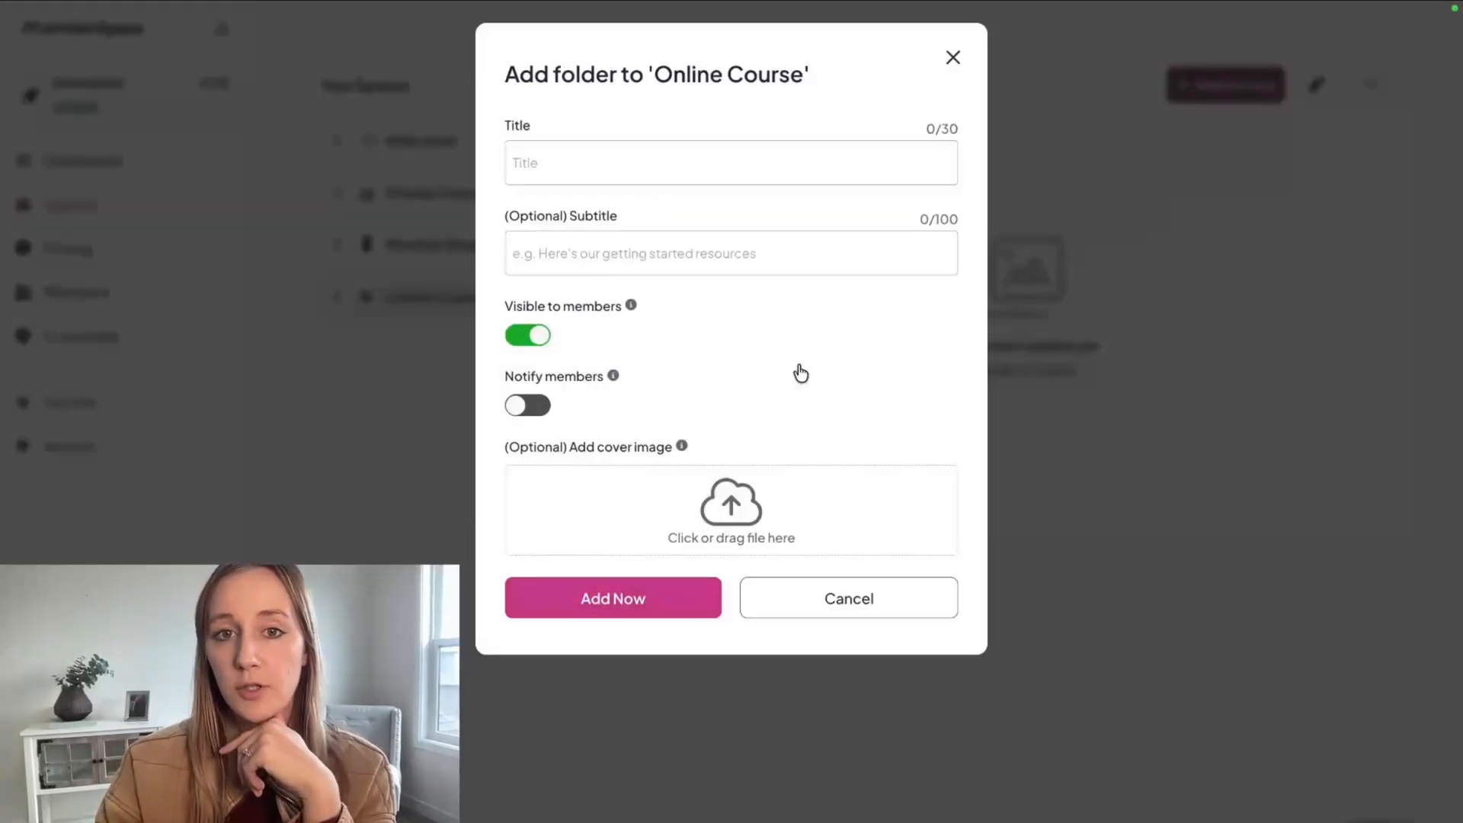
left_click(624, 157)
type("Mod")
type("ule 1")
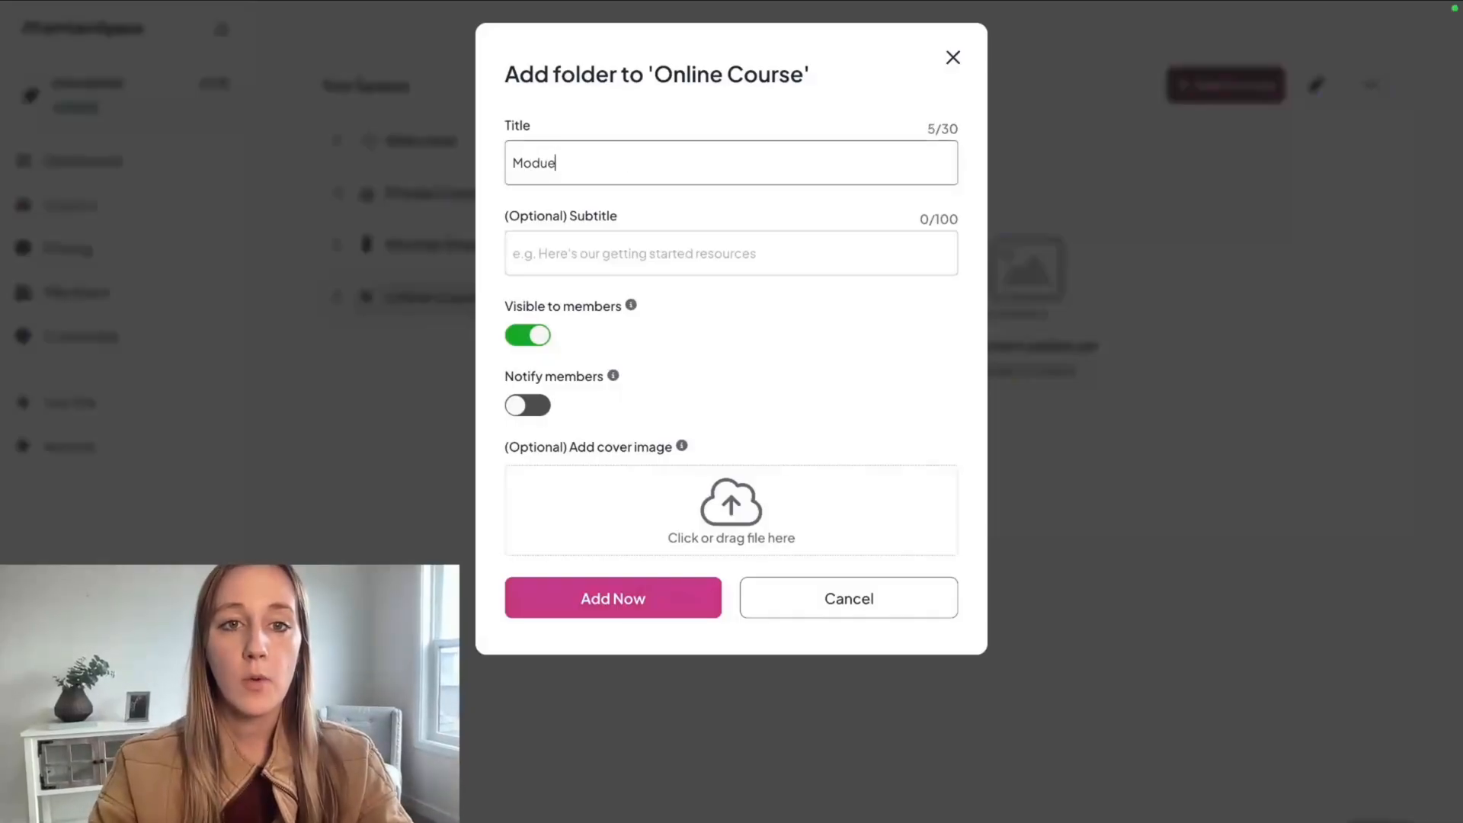
left_click(586, 603)
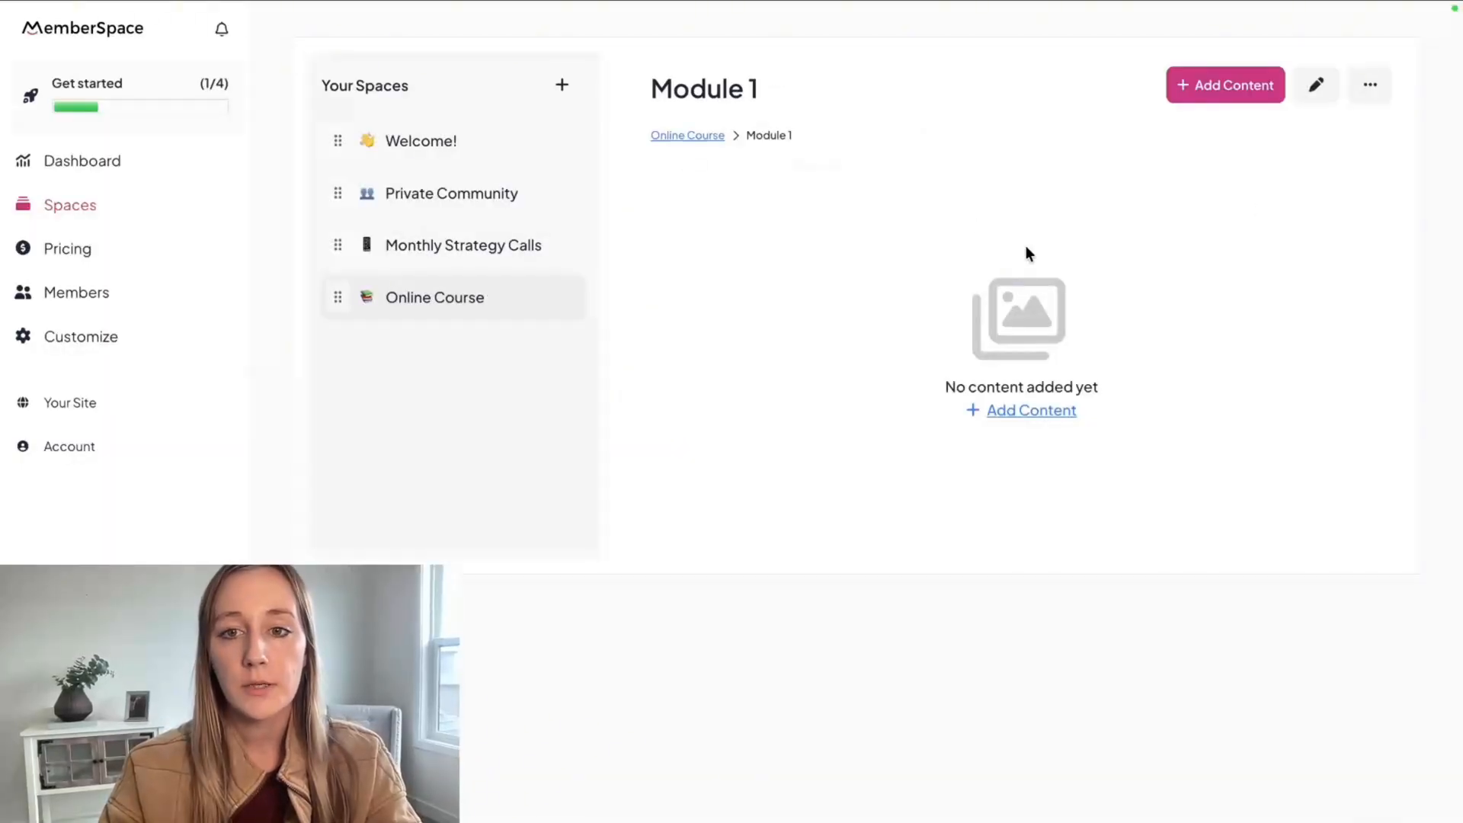
left_click(682, 139)
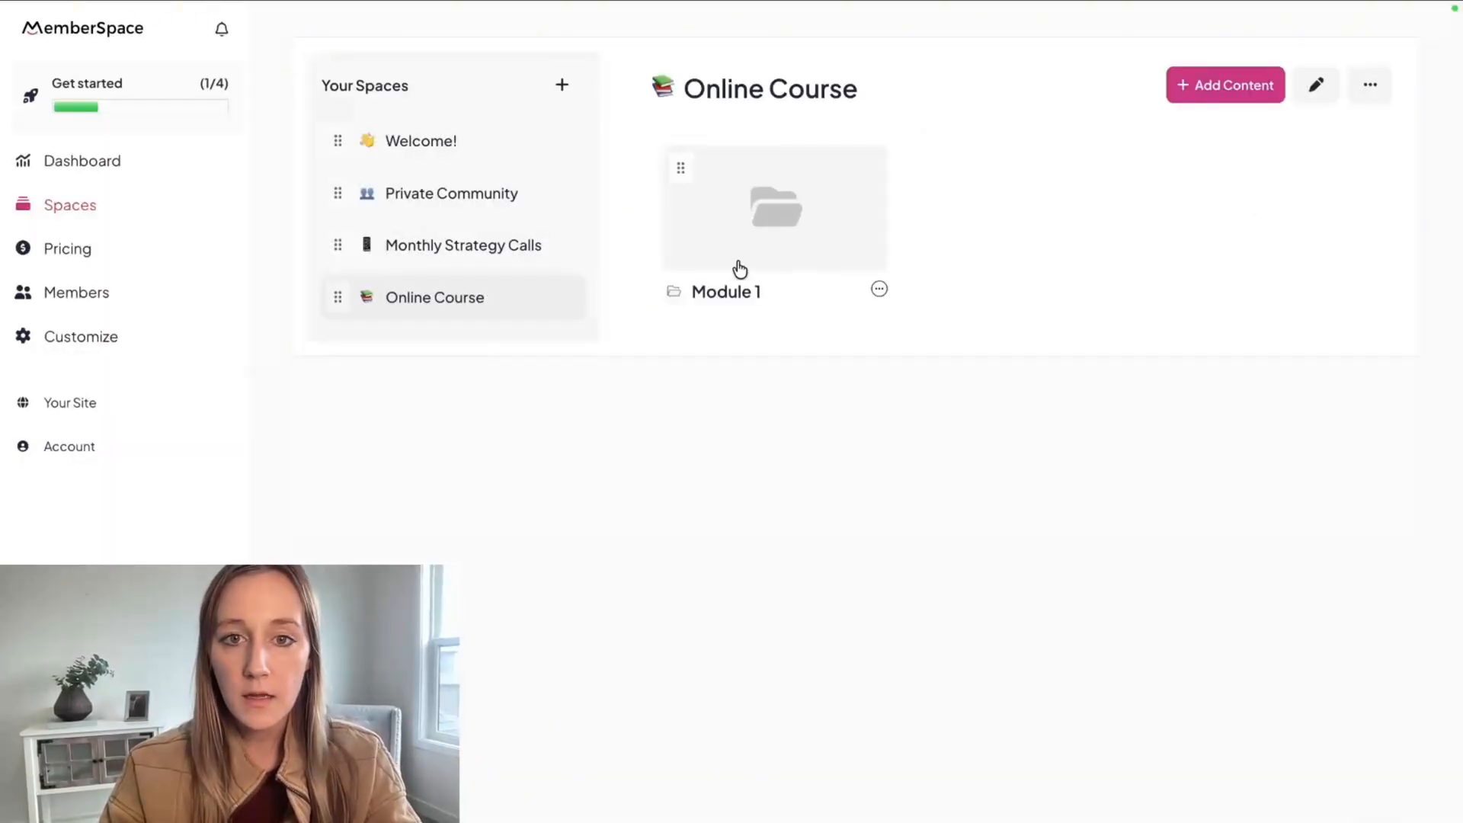
left_click(718, 258)
left_click(1014, 415)
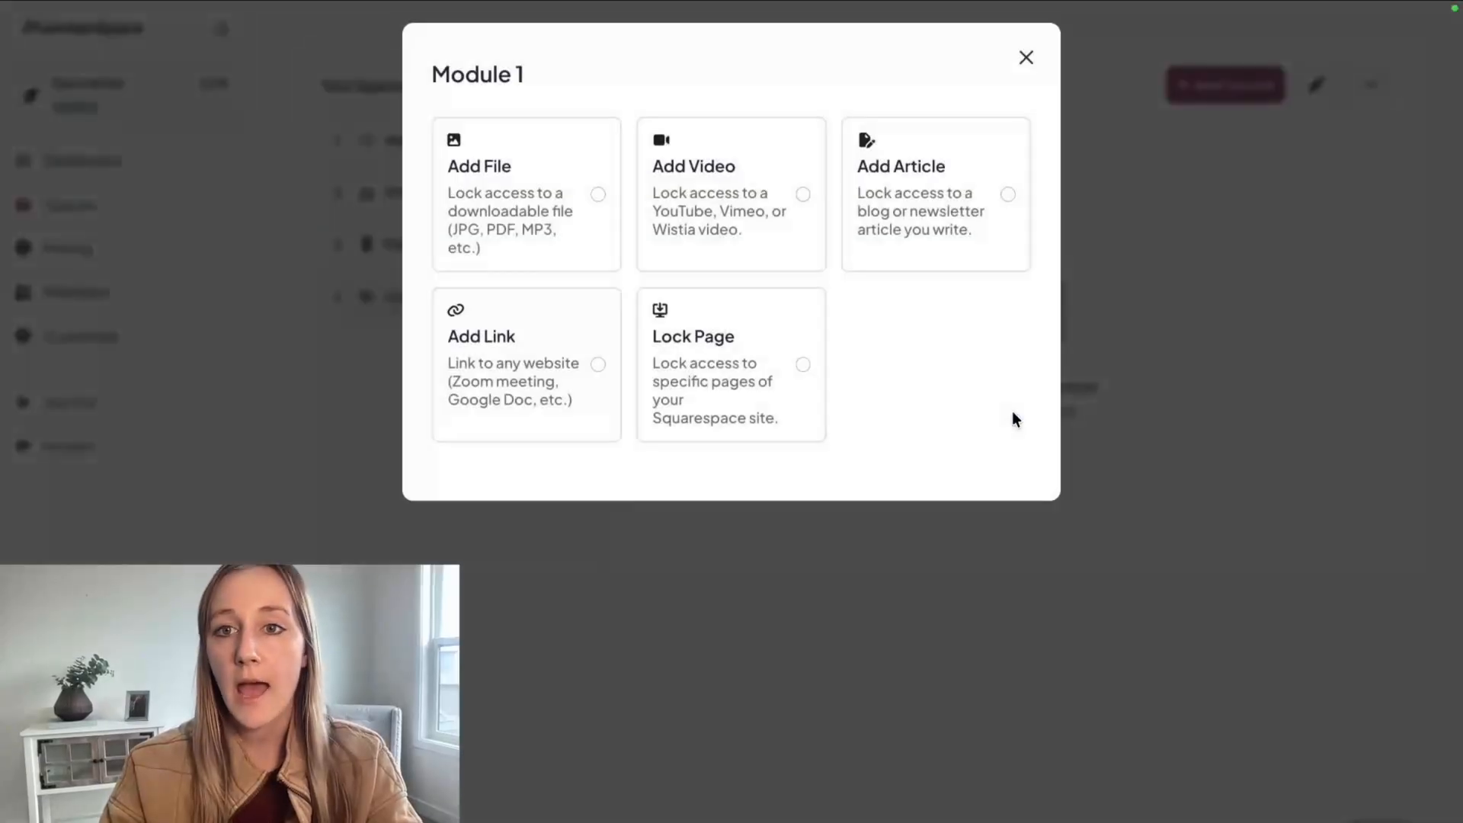
left_click(1024, 58)
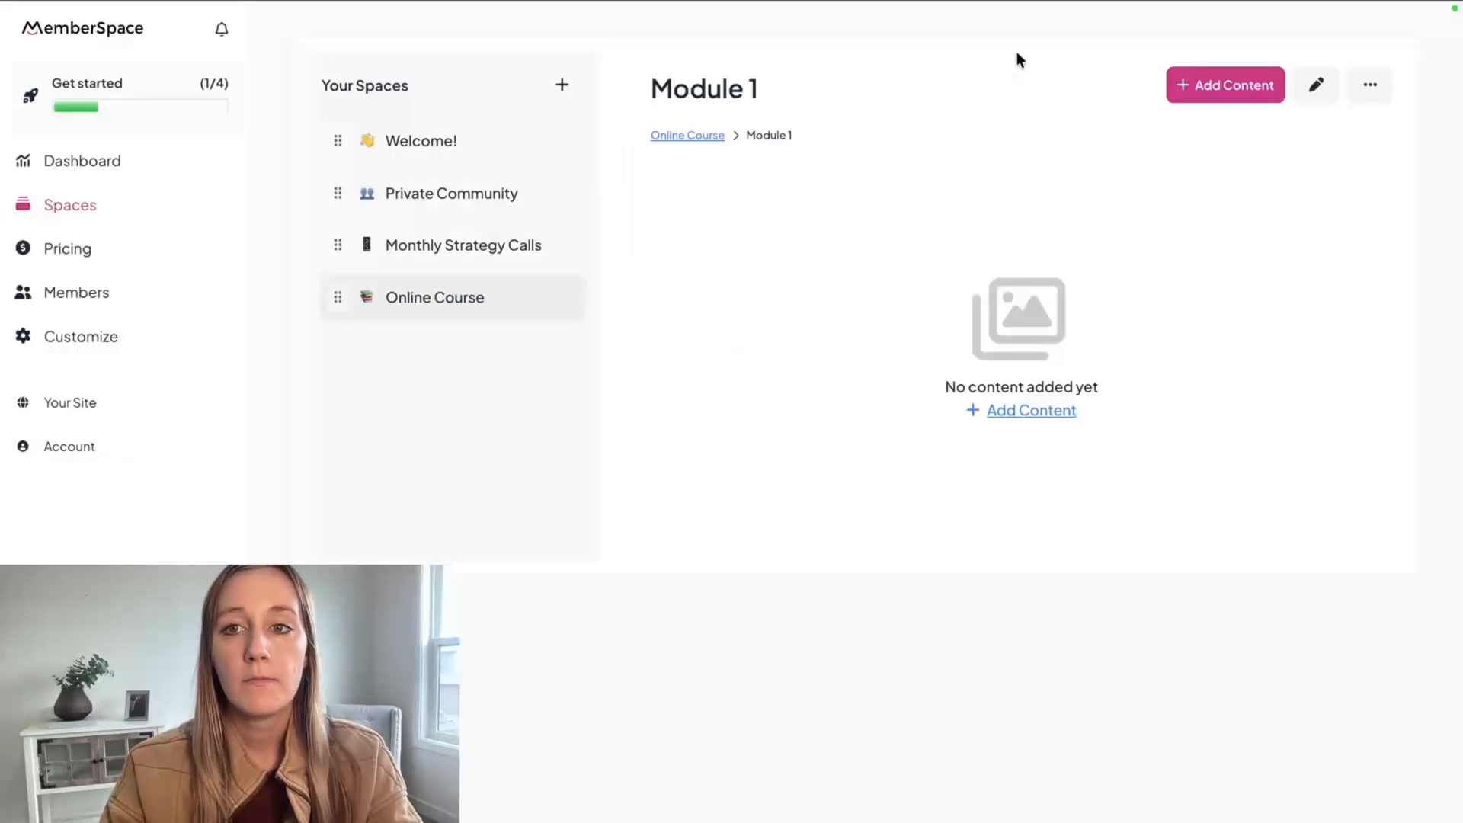
Add a subfolder titled "Lesson 1" inside the Module 1 folder.
left_click(1363, 89)
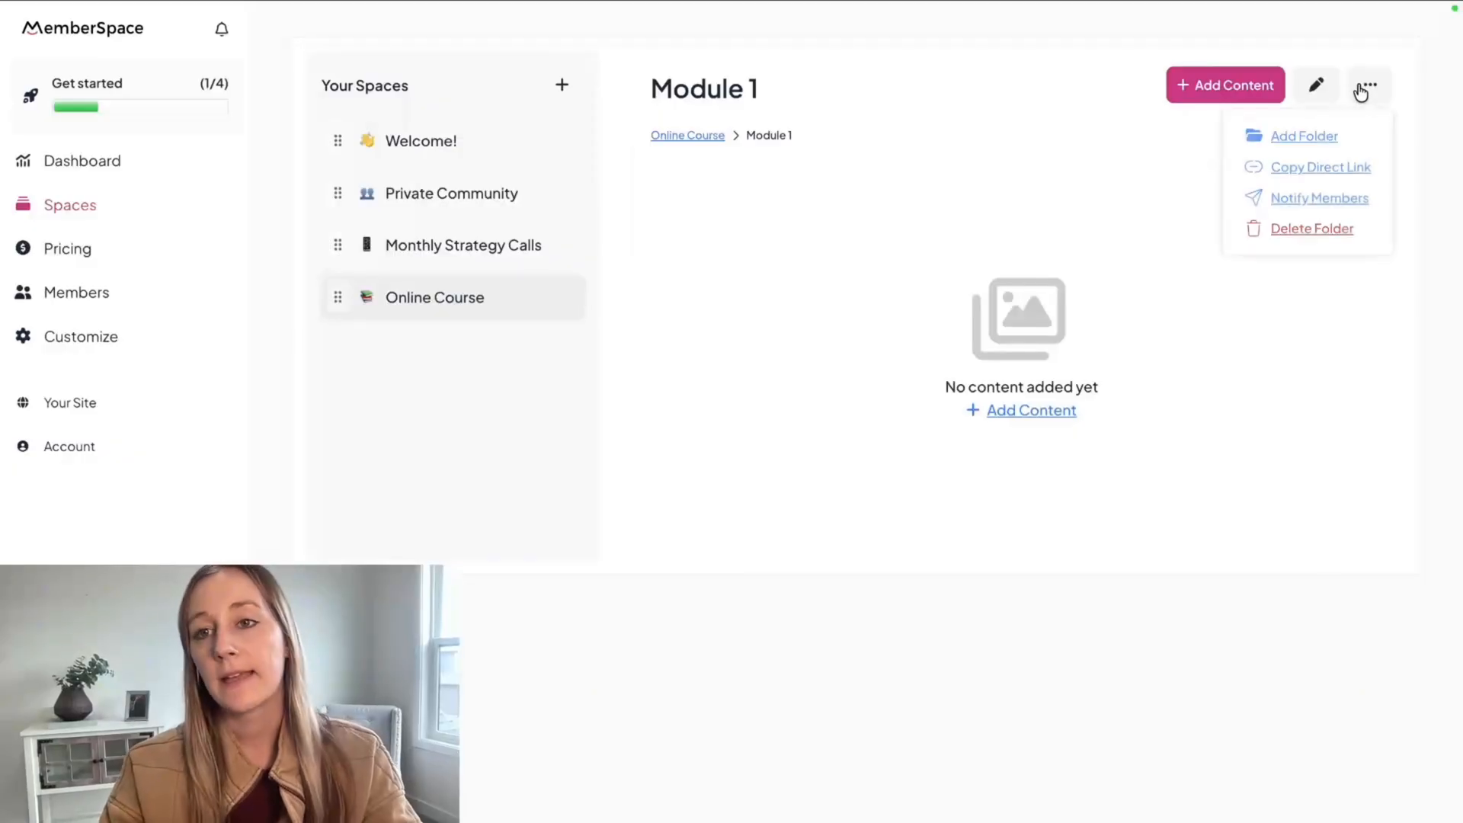
left_click(1304, 138)
left_click(623, 155)
type("Lesson 1")
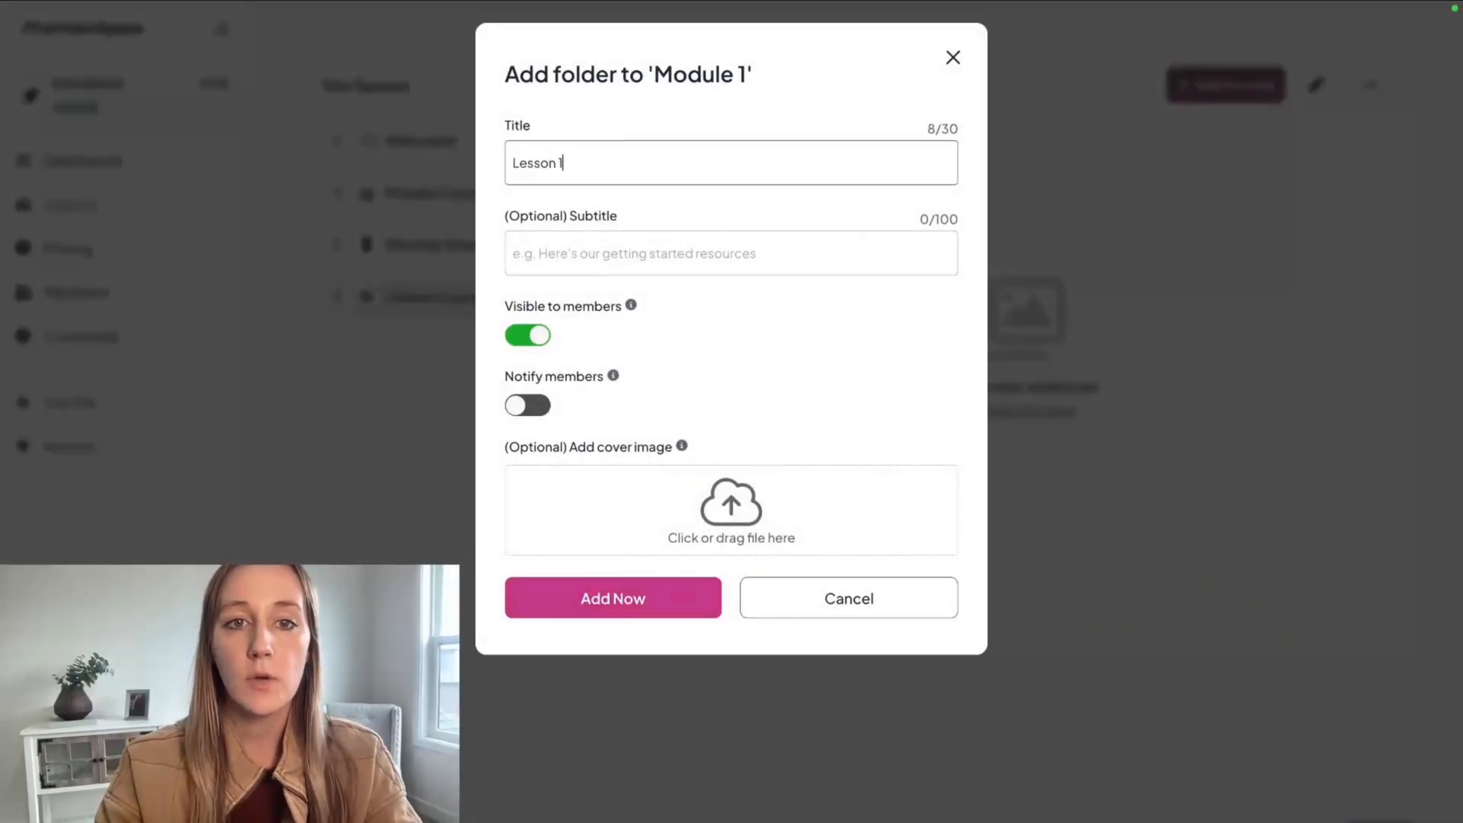
left_click(551, 612)
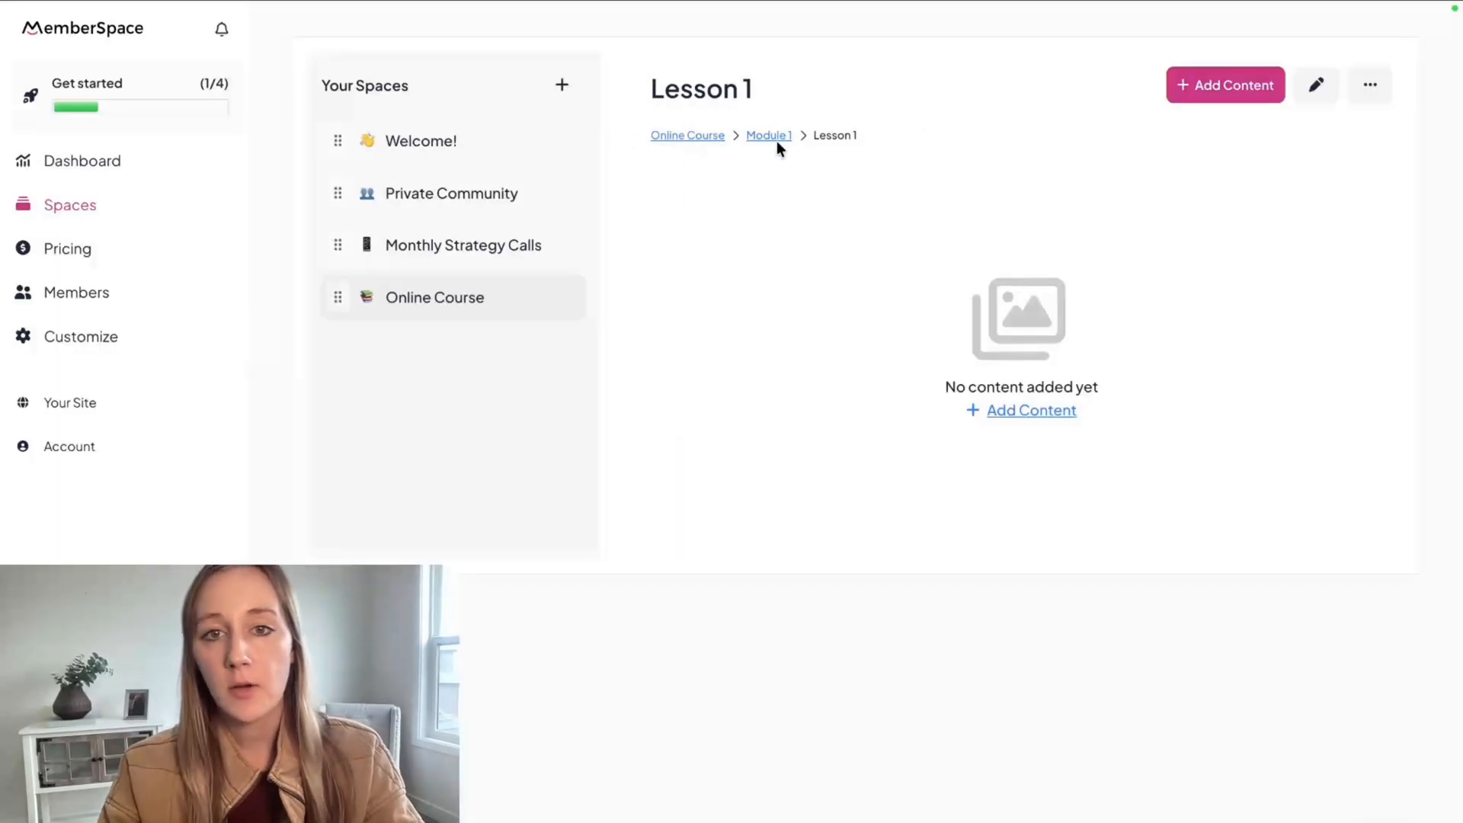
Add a video titled "Lesson 1 Video" to the Lesson 1 folder, using the copied YouTube URL.
left_click(1056, 412)
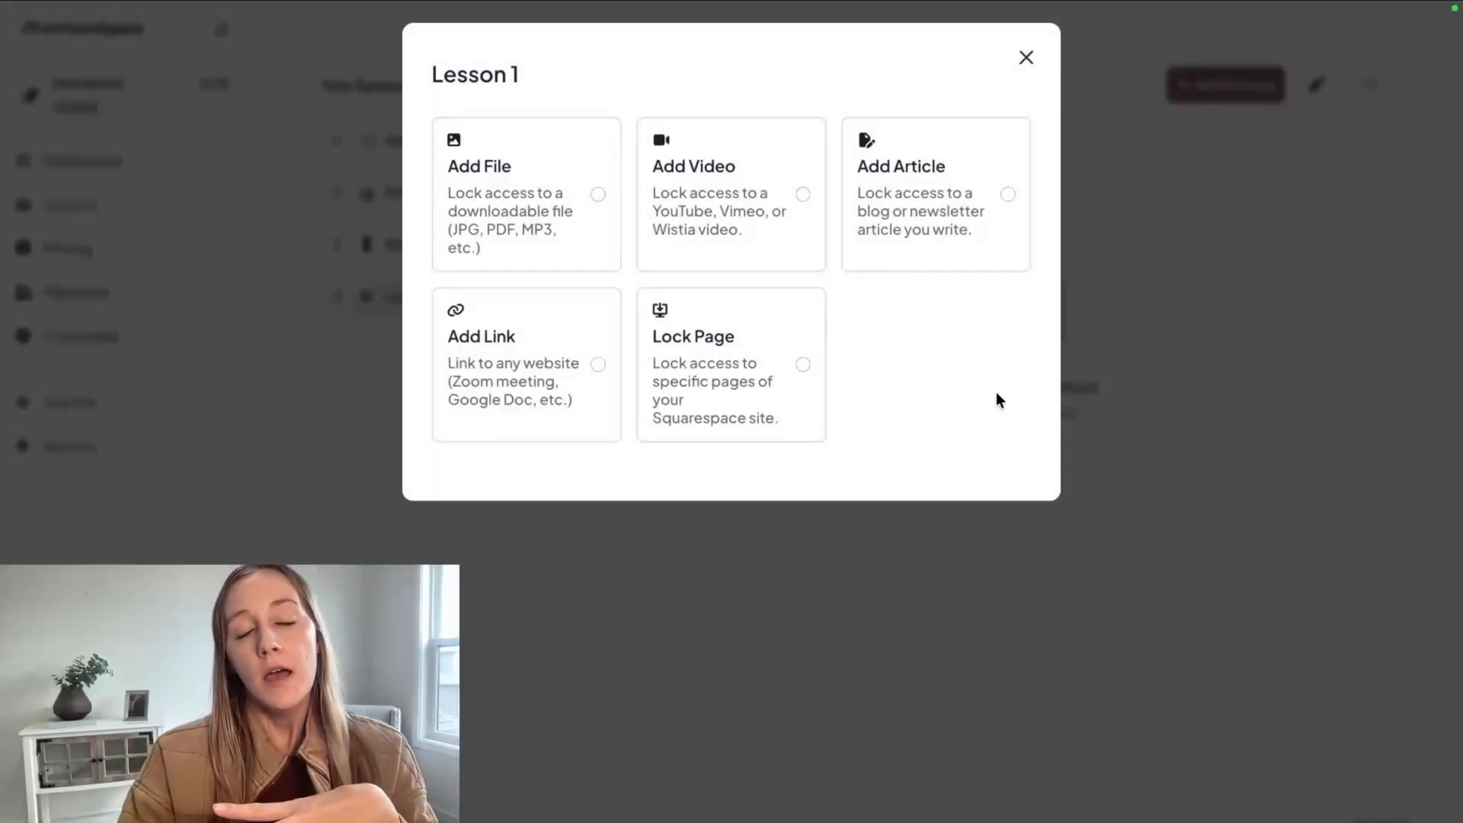
left_click(756, 237)
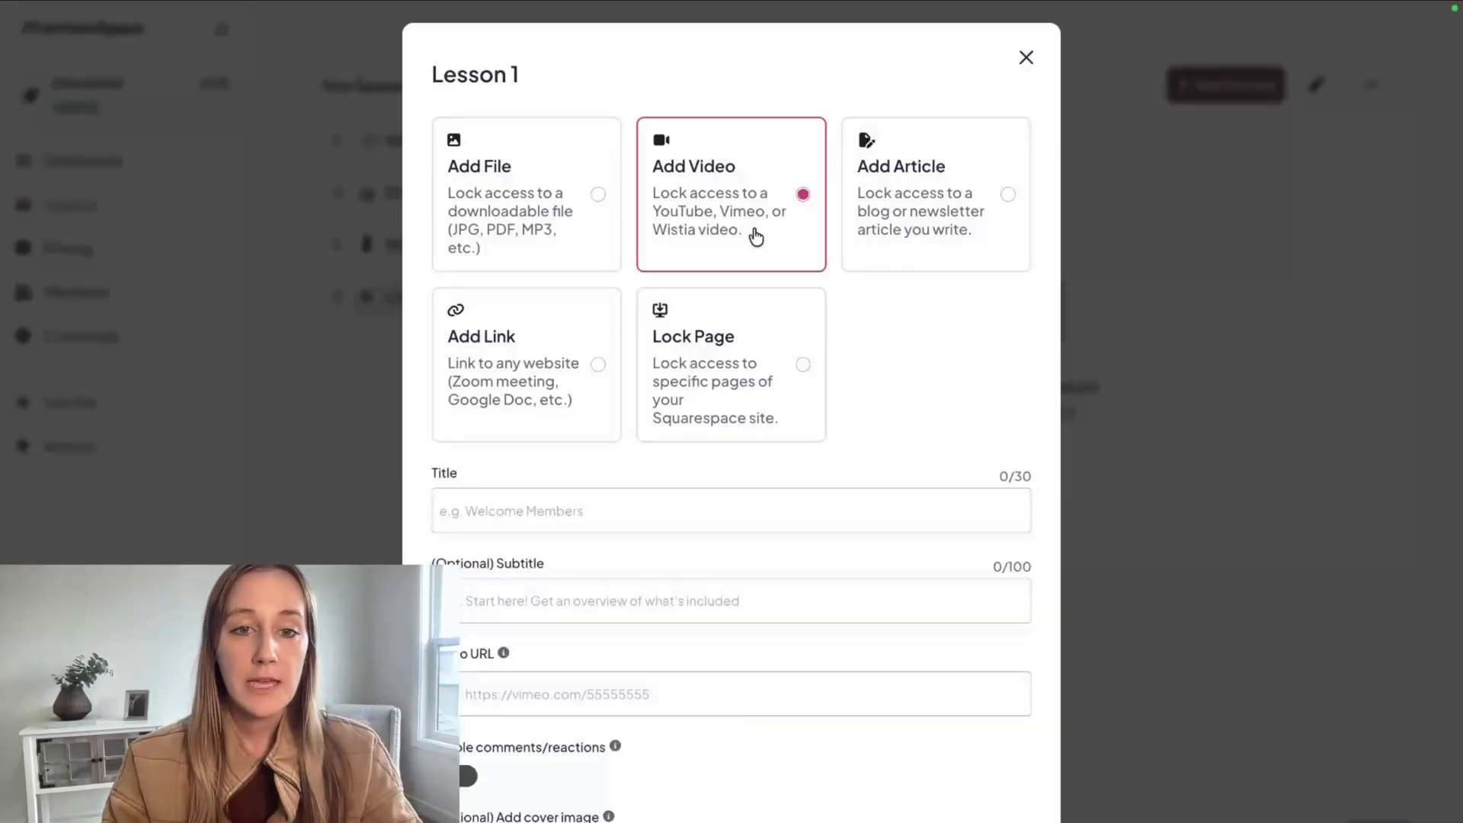
scroll(614, 540, "down", 3)
left_click(533, 369)
type("Lesson 1 Video")
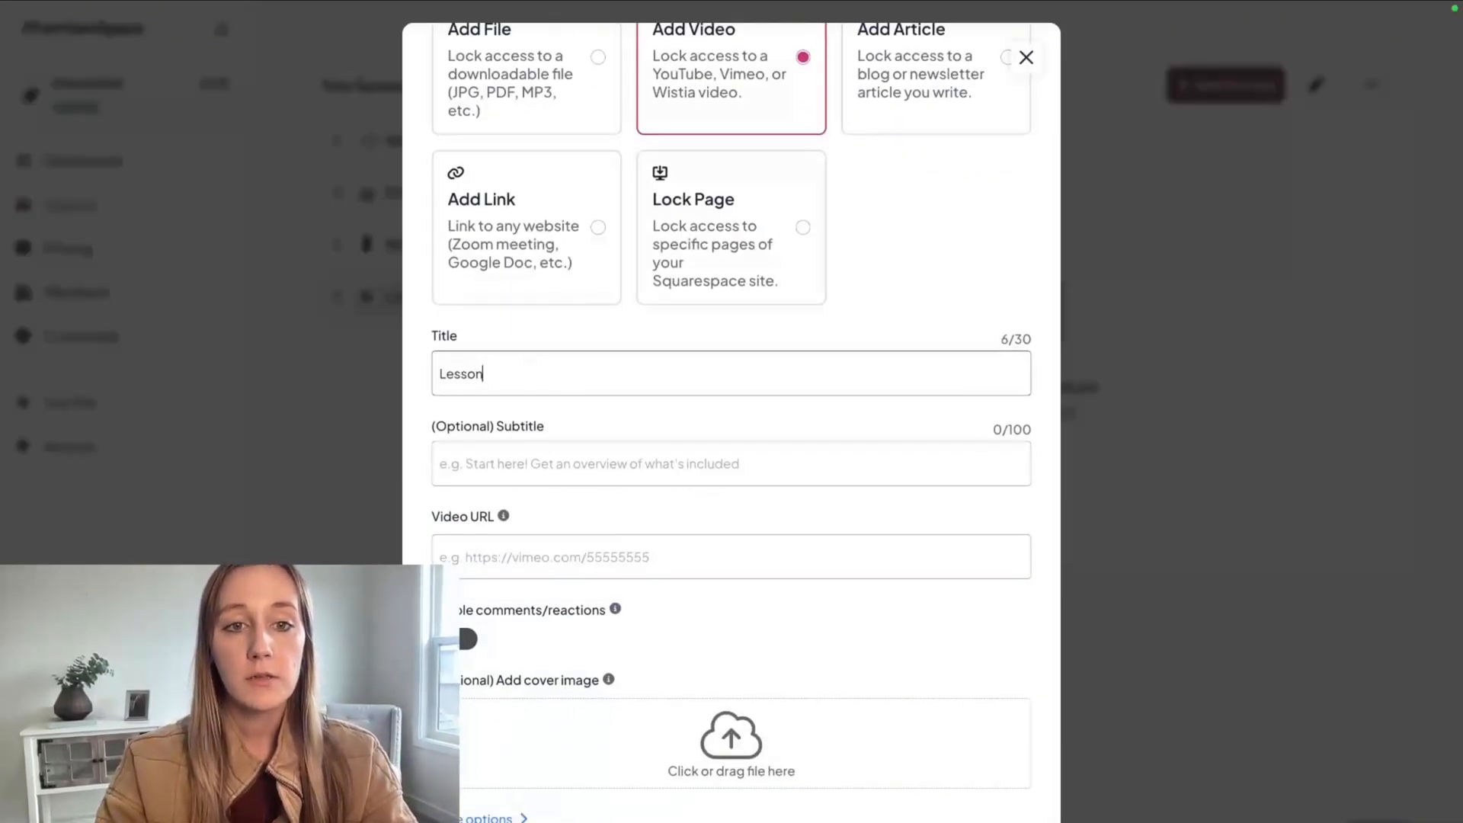
left_click(496, 548)
type("https://www.youtube.com/watch?v=Noettz1an_s&list=PL_uUKufkNL4wh_YIEOZ21LlyOIRDIVJ4W")
scroll(618, 614, "down", 1)
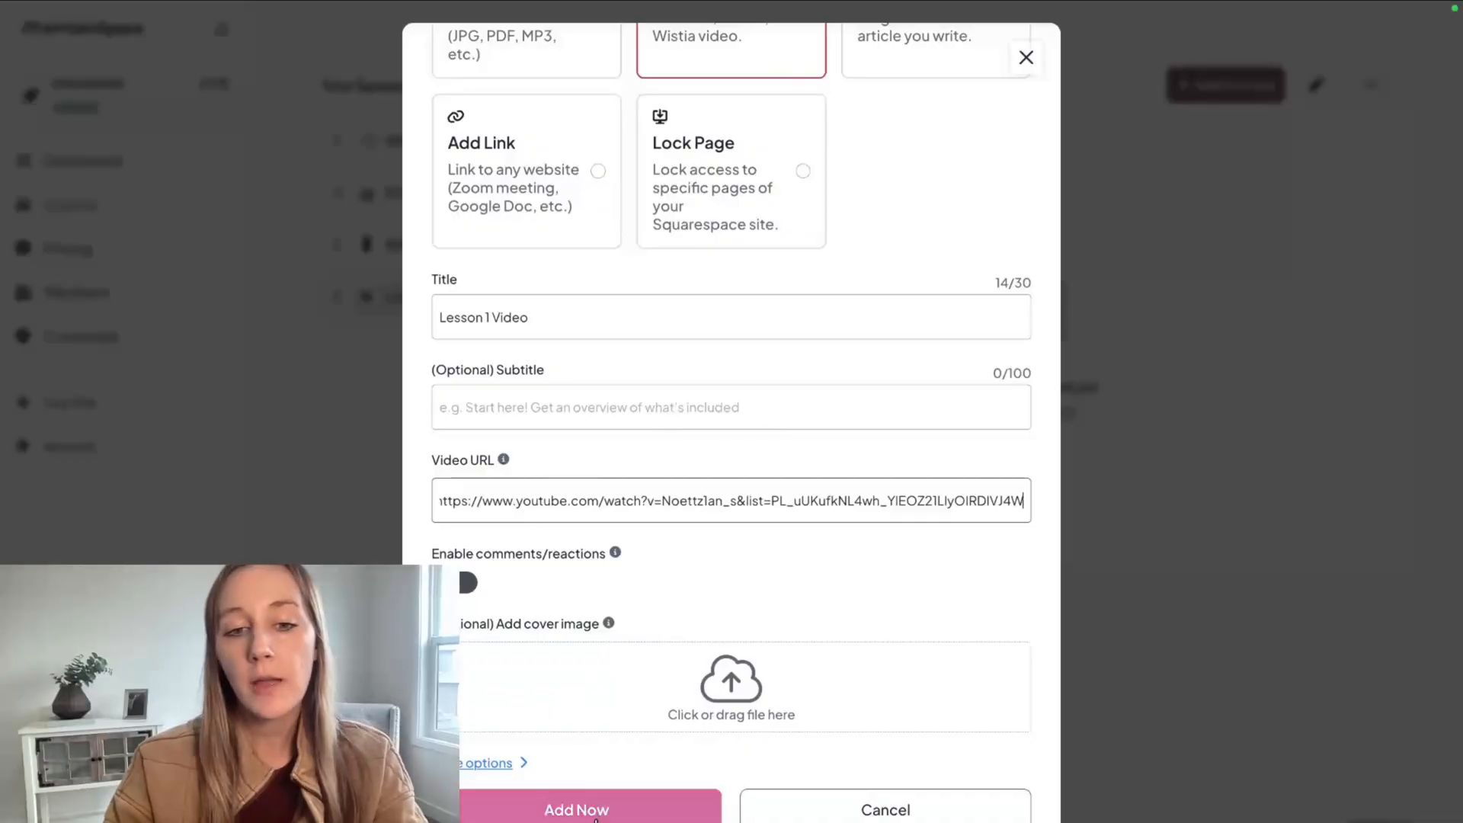
left_click(531, 815)
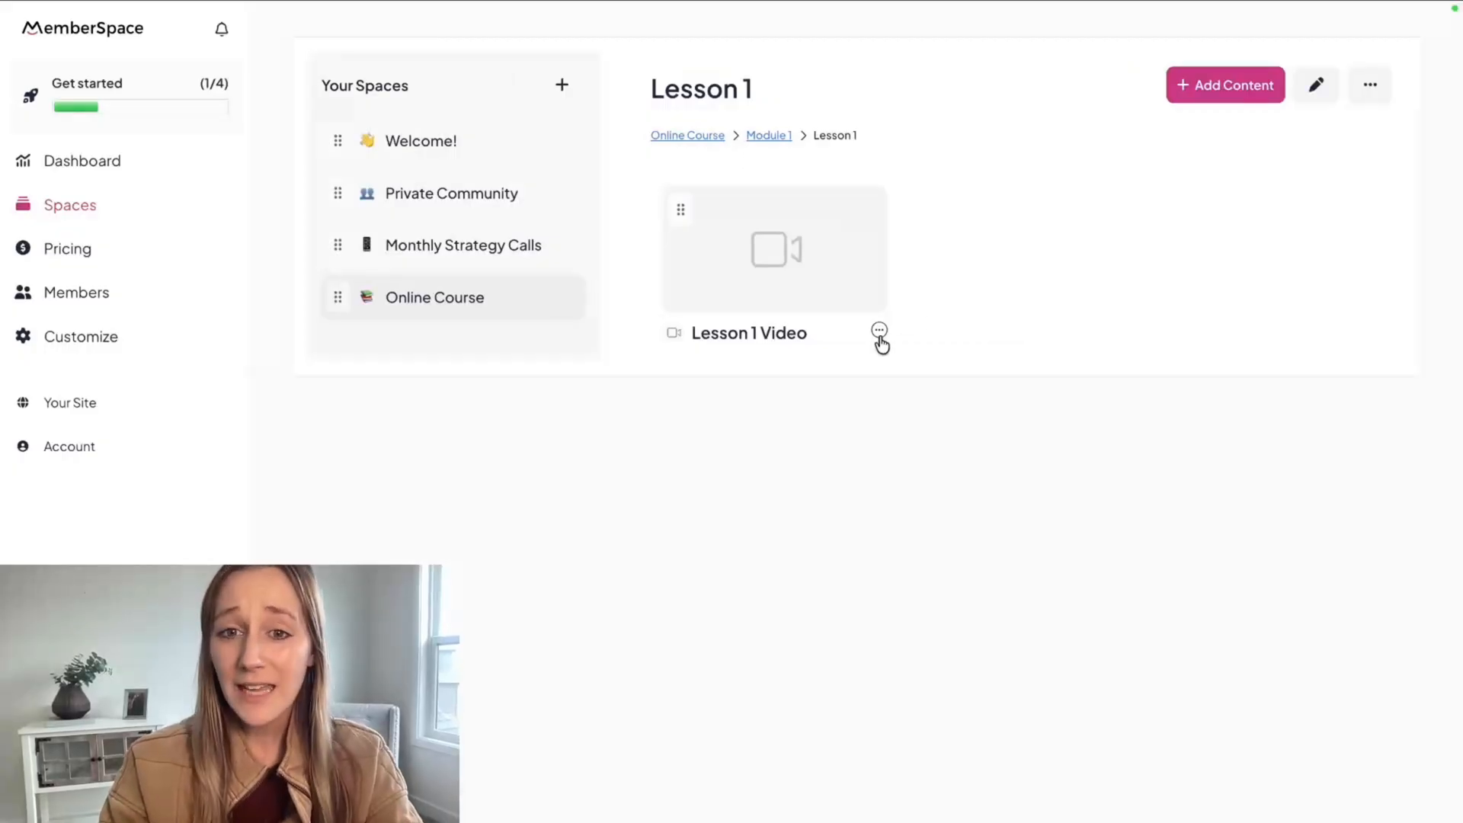
Start a downloadable file item in the Lesson 1 folder and title it "Lesson 1 Workbook".
left_click(1200, 95)
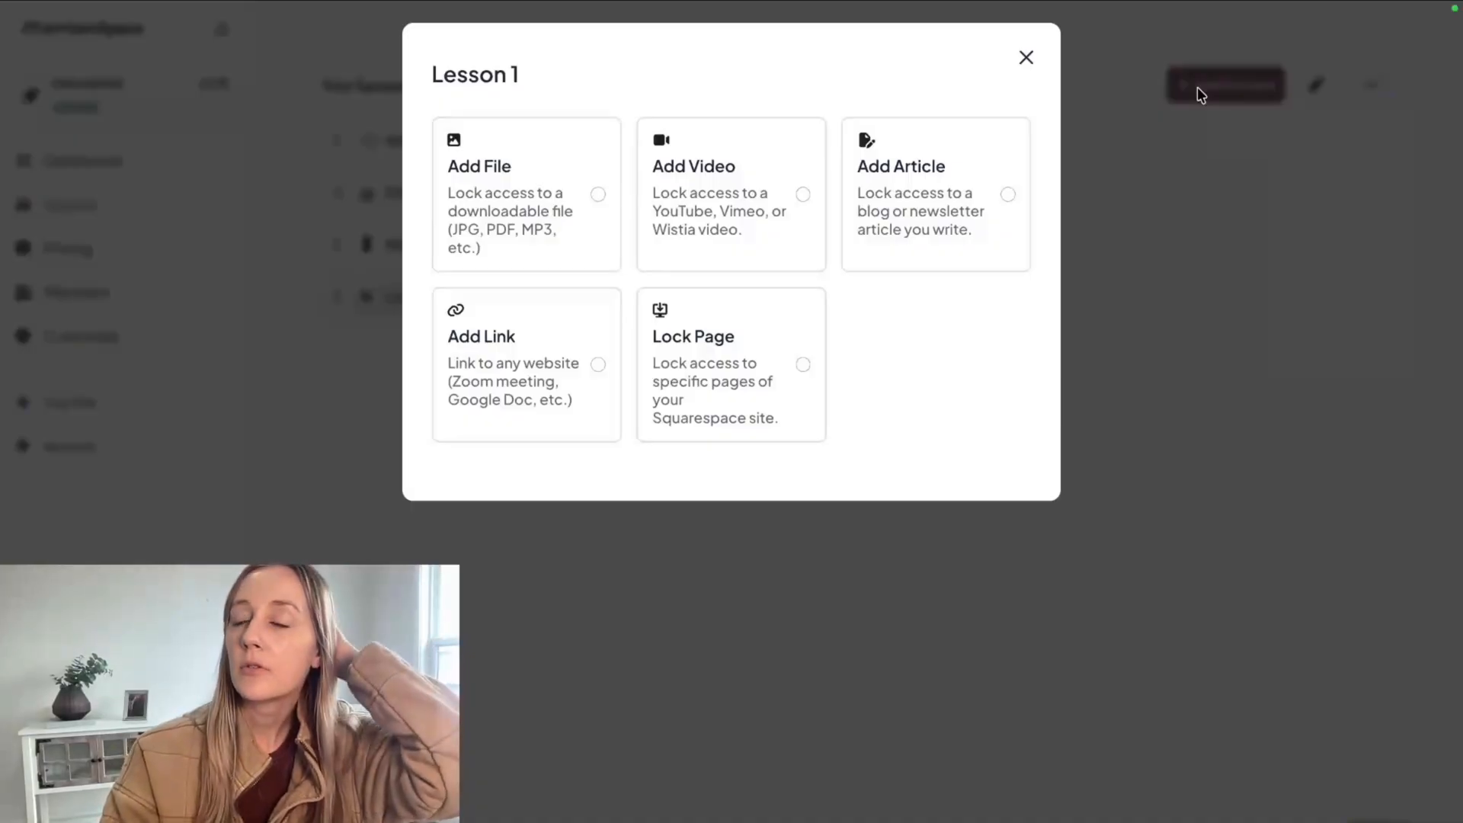
left_click(533, 202)
left_click(502, 514)
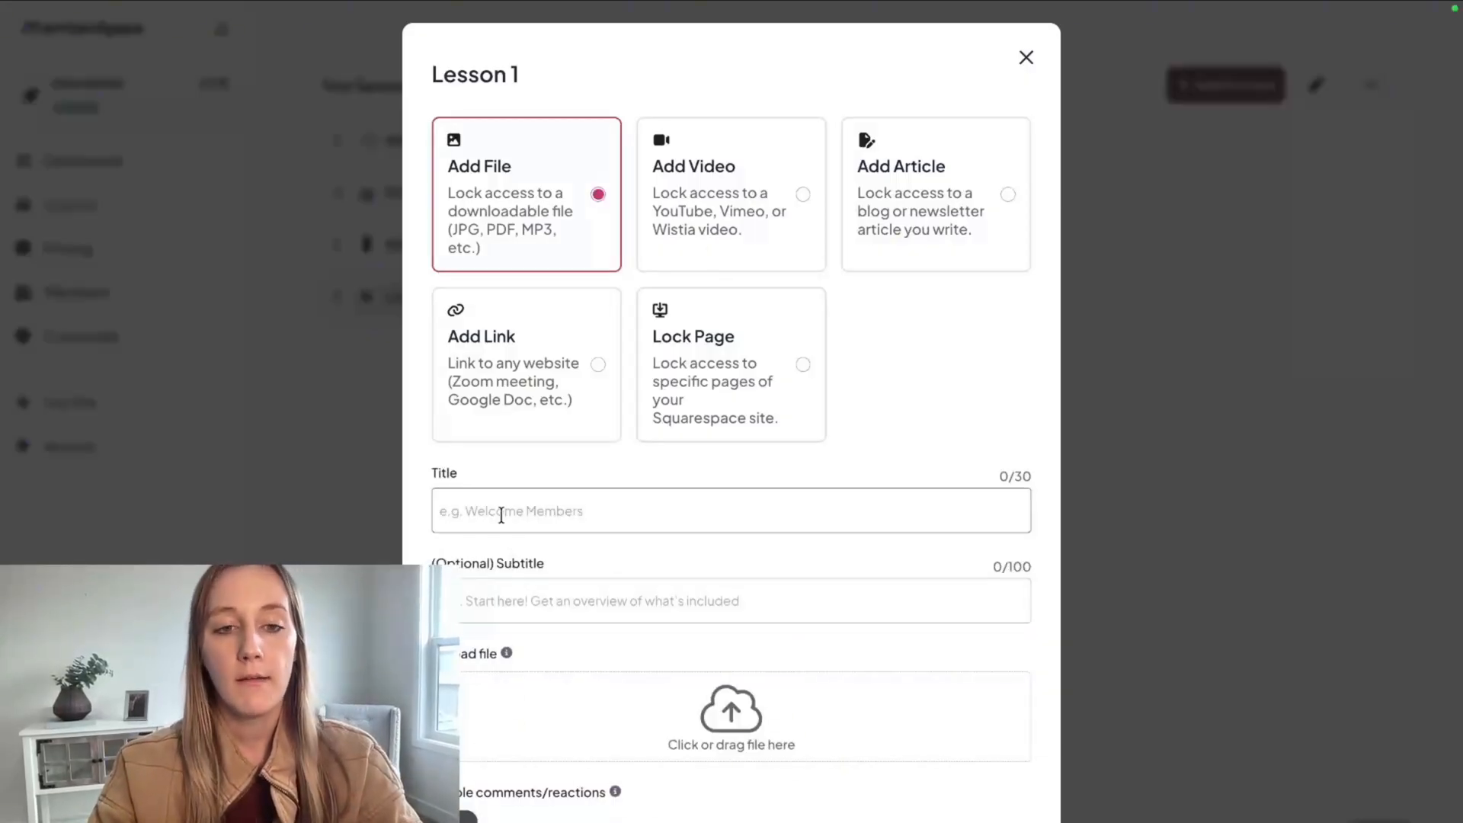
type("Lesson 1 Wor")
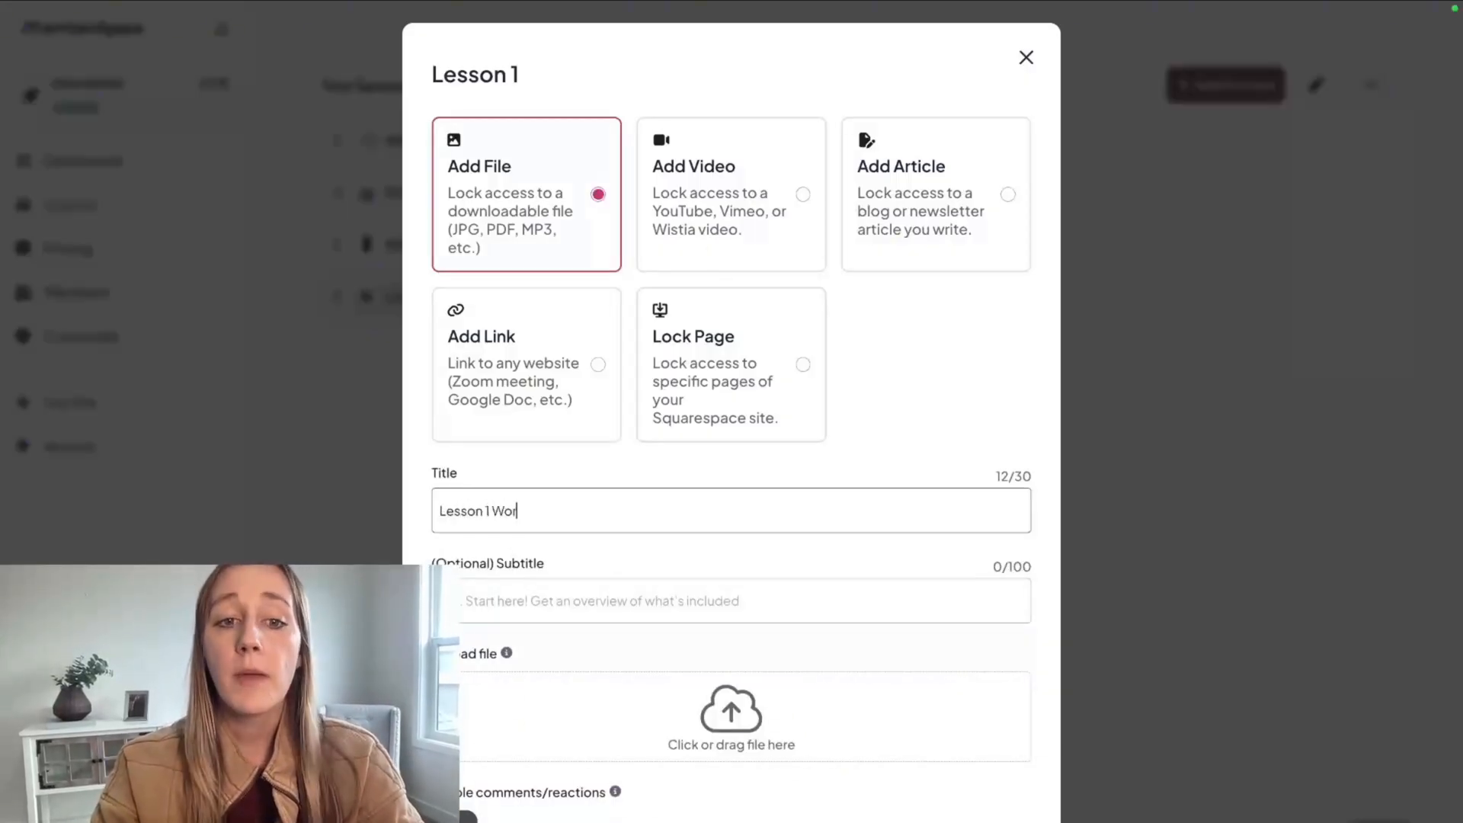
type("kbook")
Upload the lesson 1 workbook PDF, add the file item, and return to the Module 1 folder.
scroll(538, 636, "down", 3)
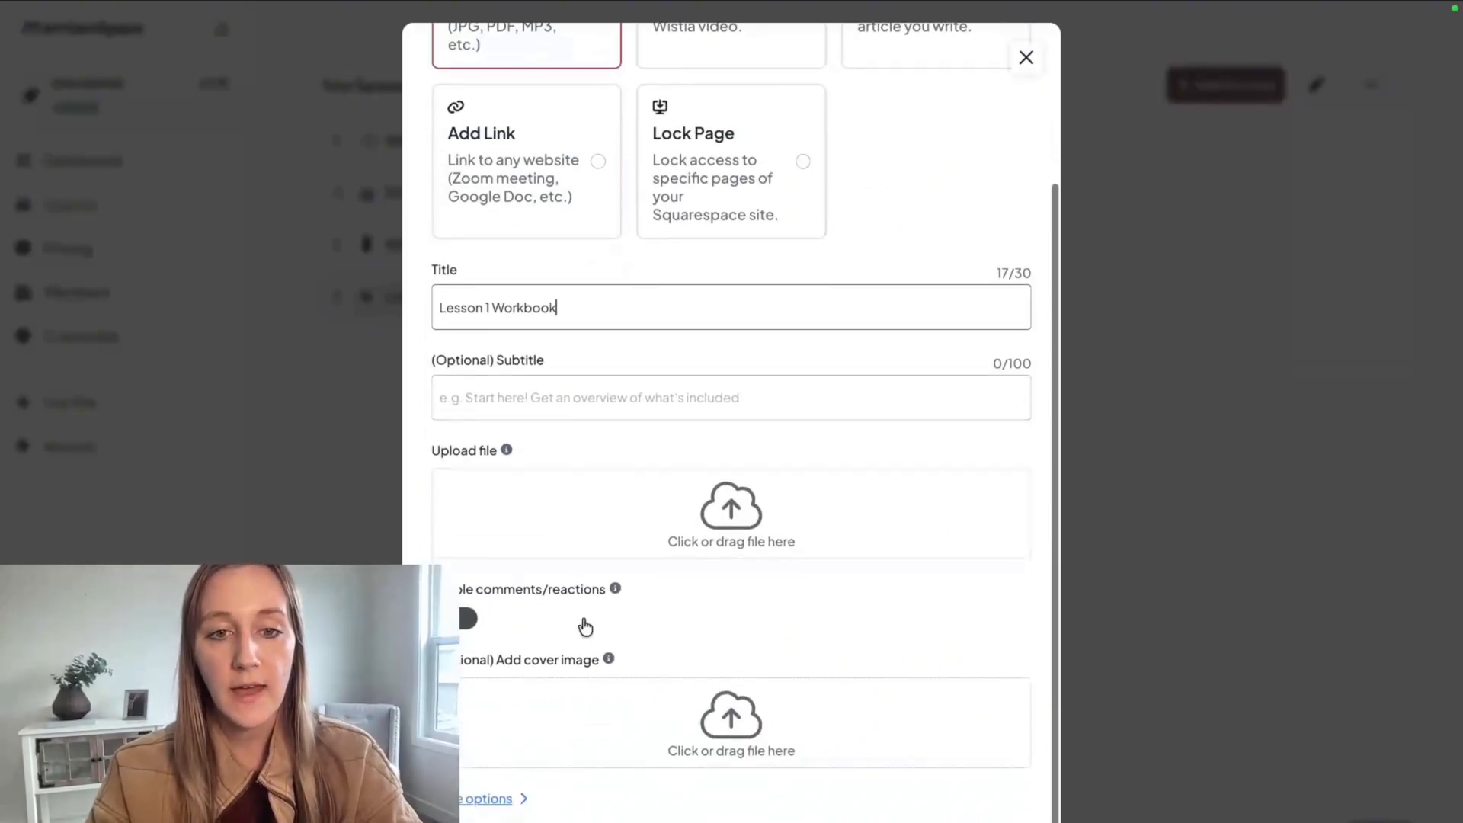
left_click(743, 542)
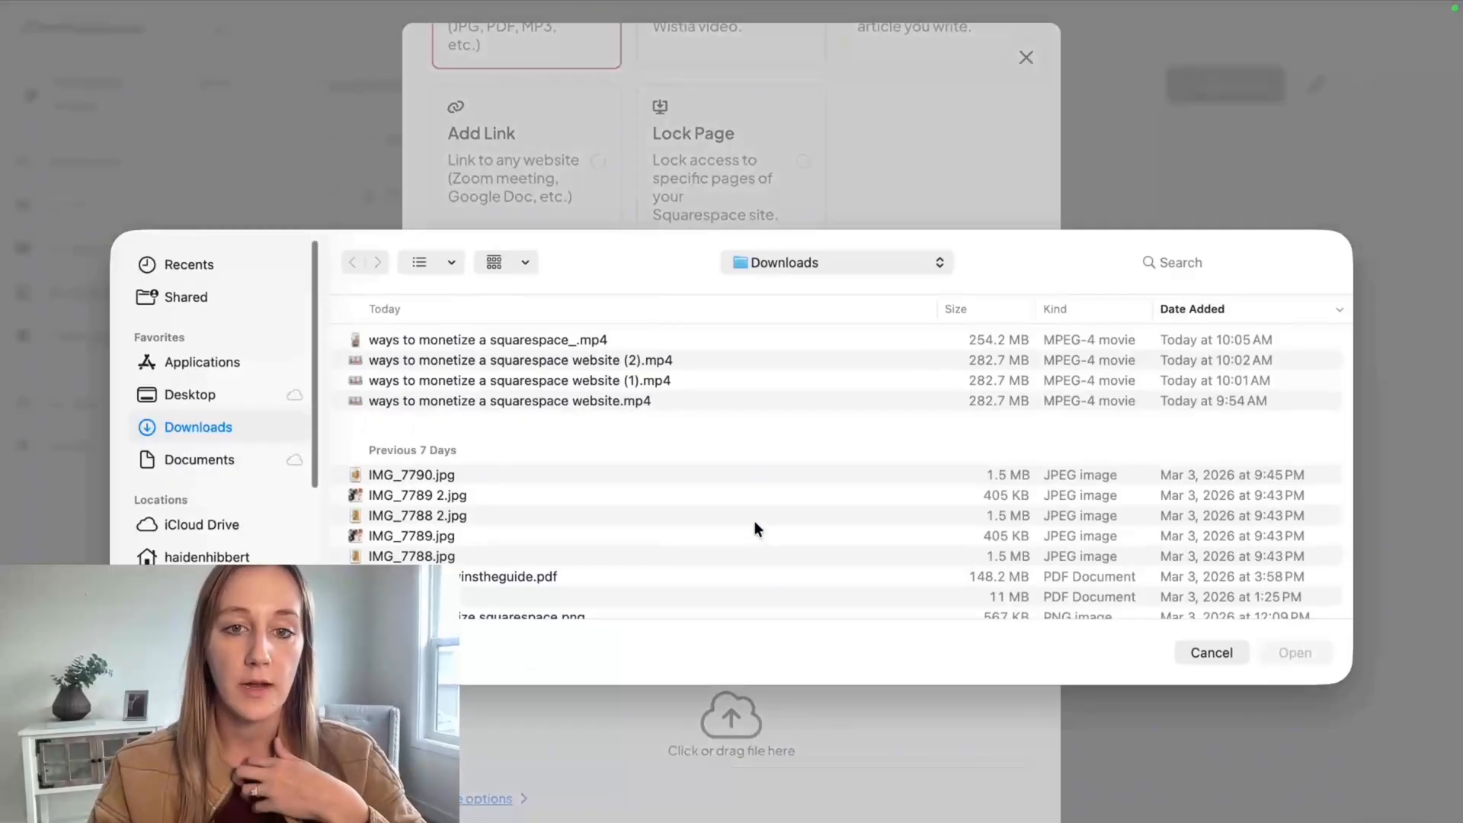
scroll(754, 528, "down", 3)
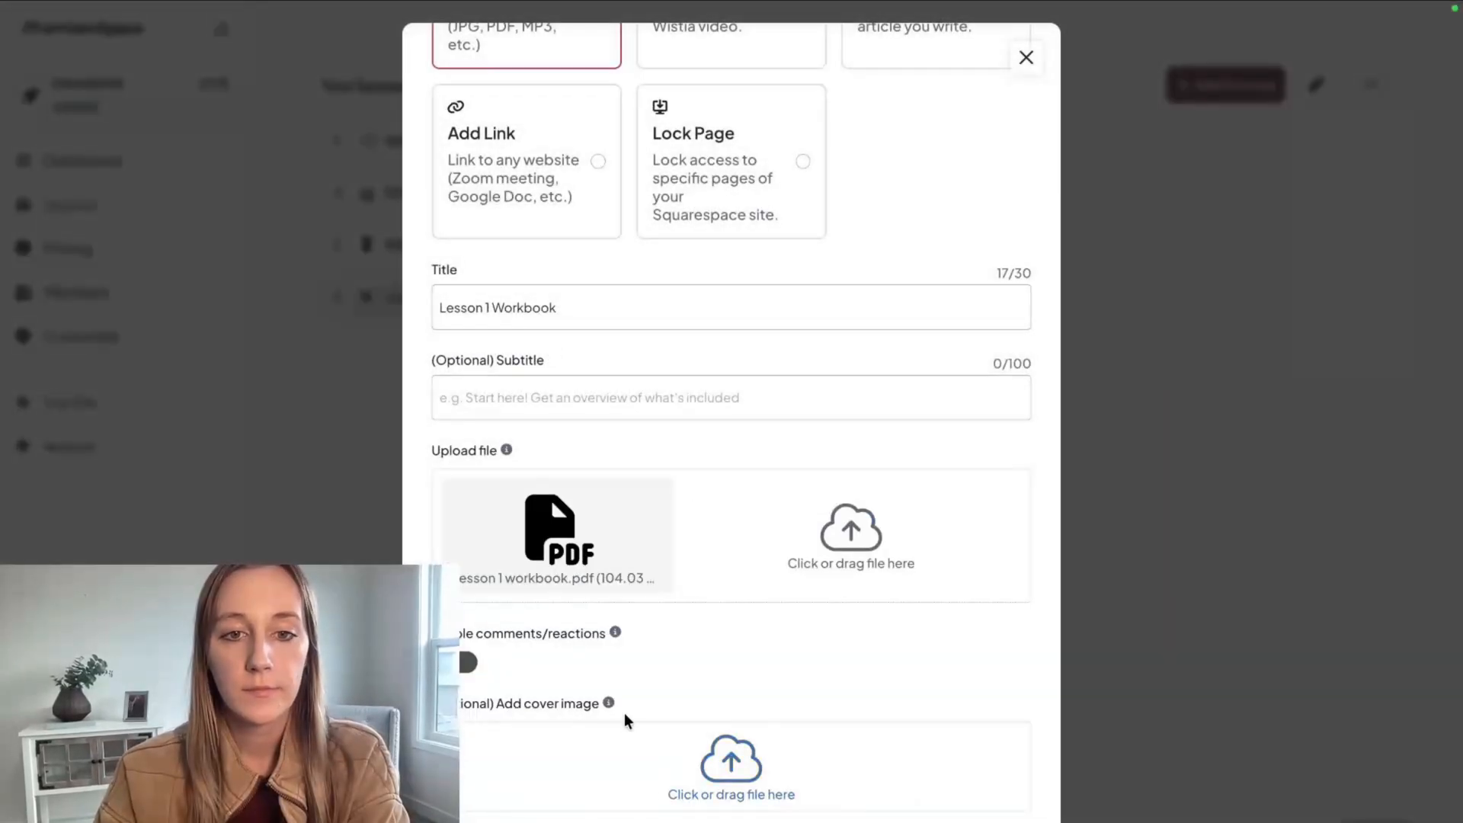
scroll(624, 721, "down", 1)
left_click(607, 811)
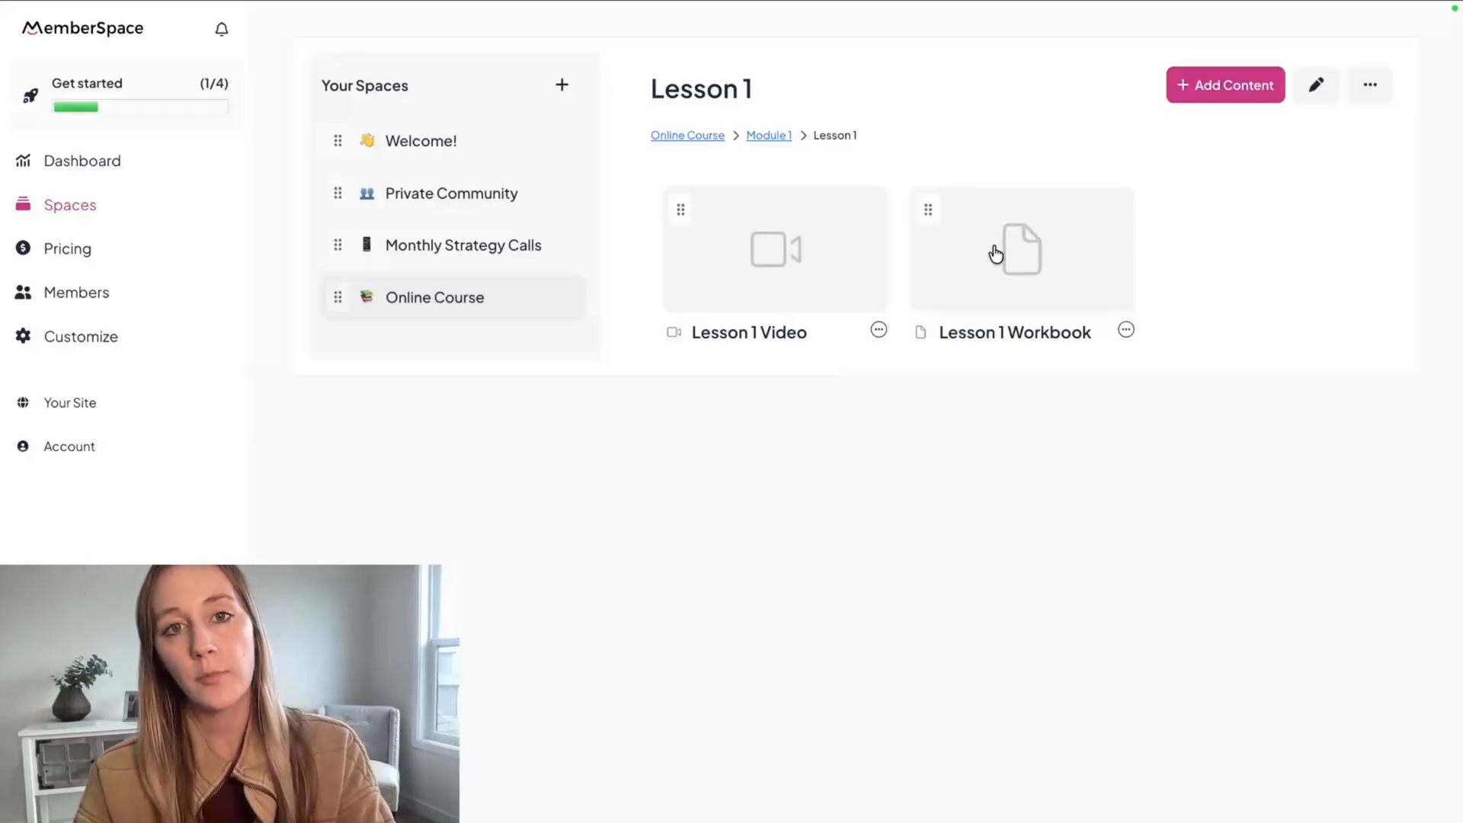
left_click(774, 140)
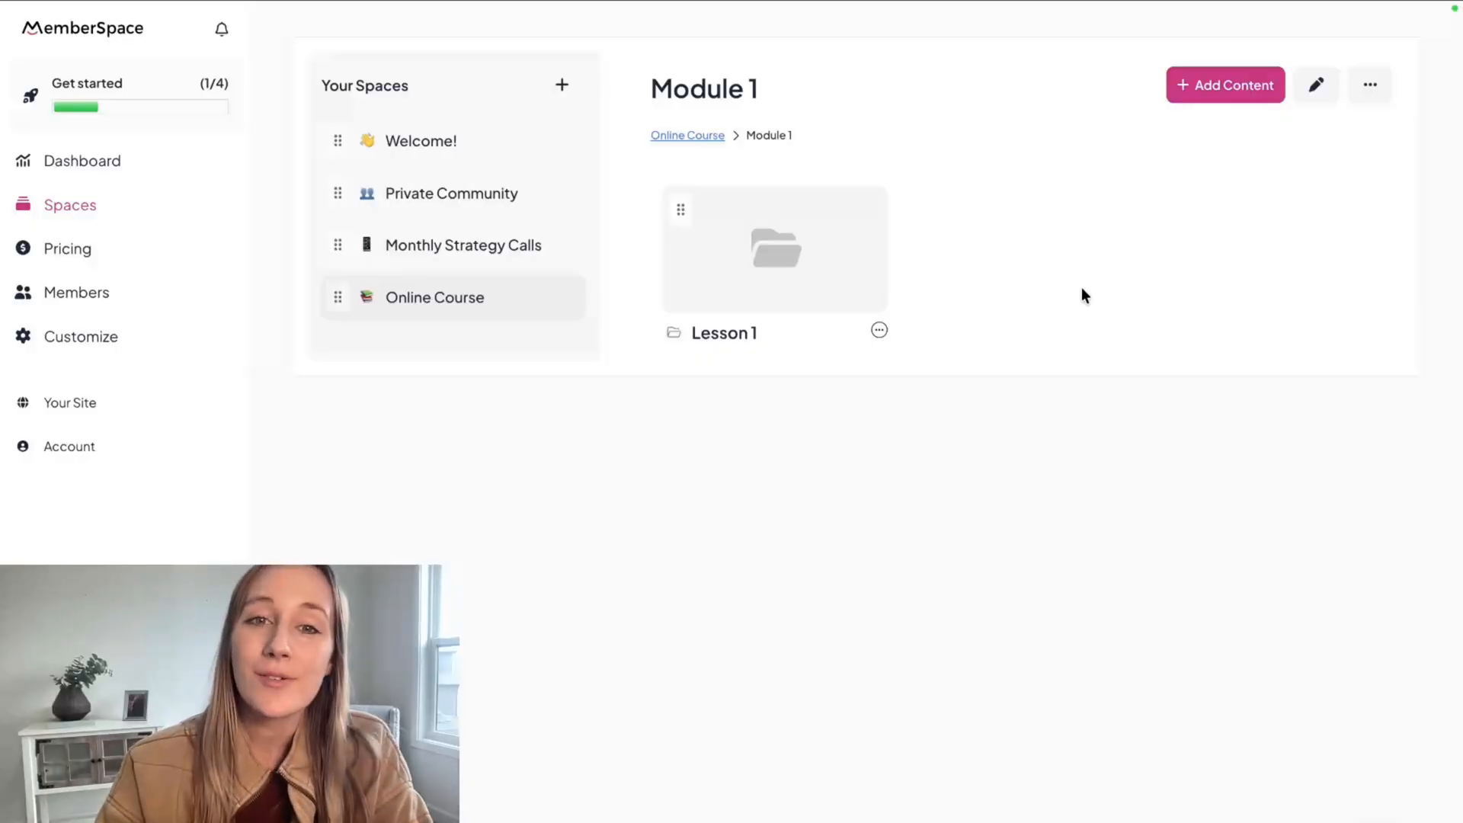
Review the contents of the Online Course, Monthly Strategy Calls and Private Community spaces.
left_click(712, 137)
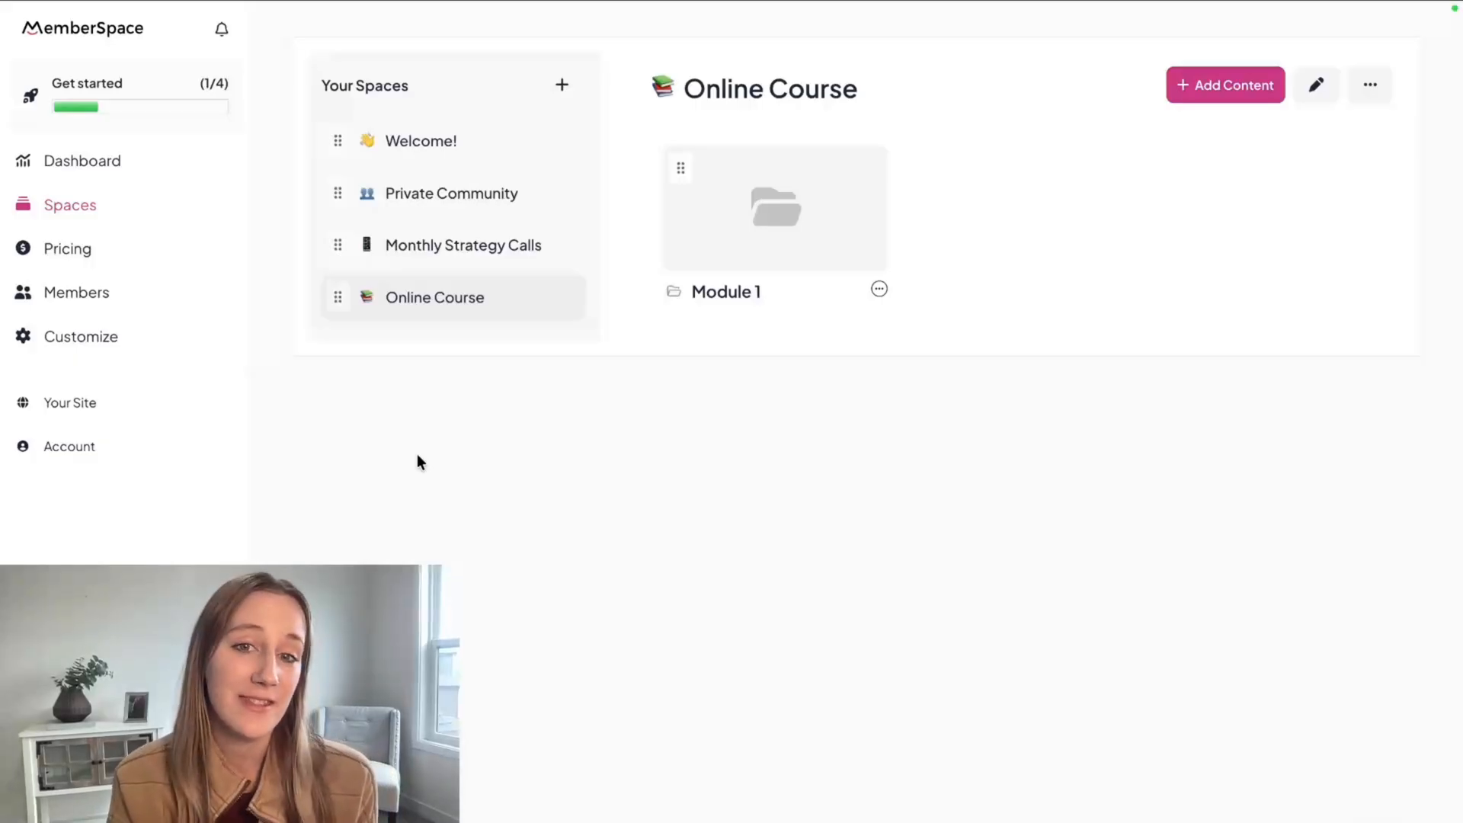
left_click(461, 245)
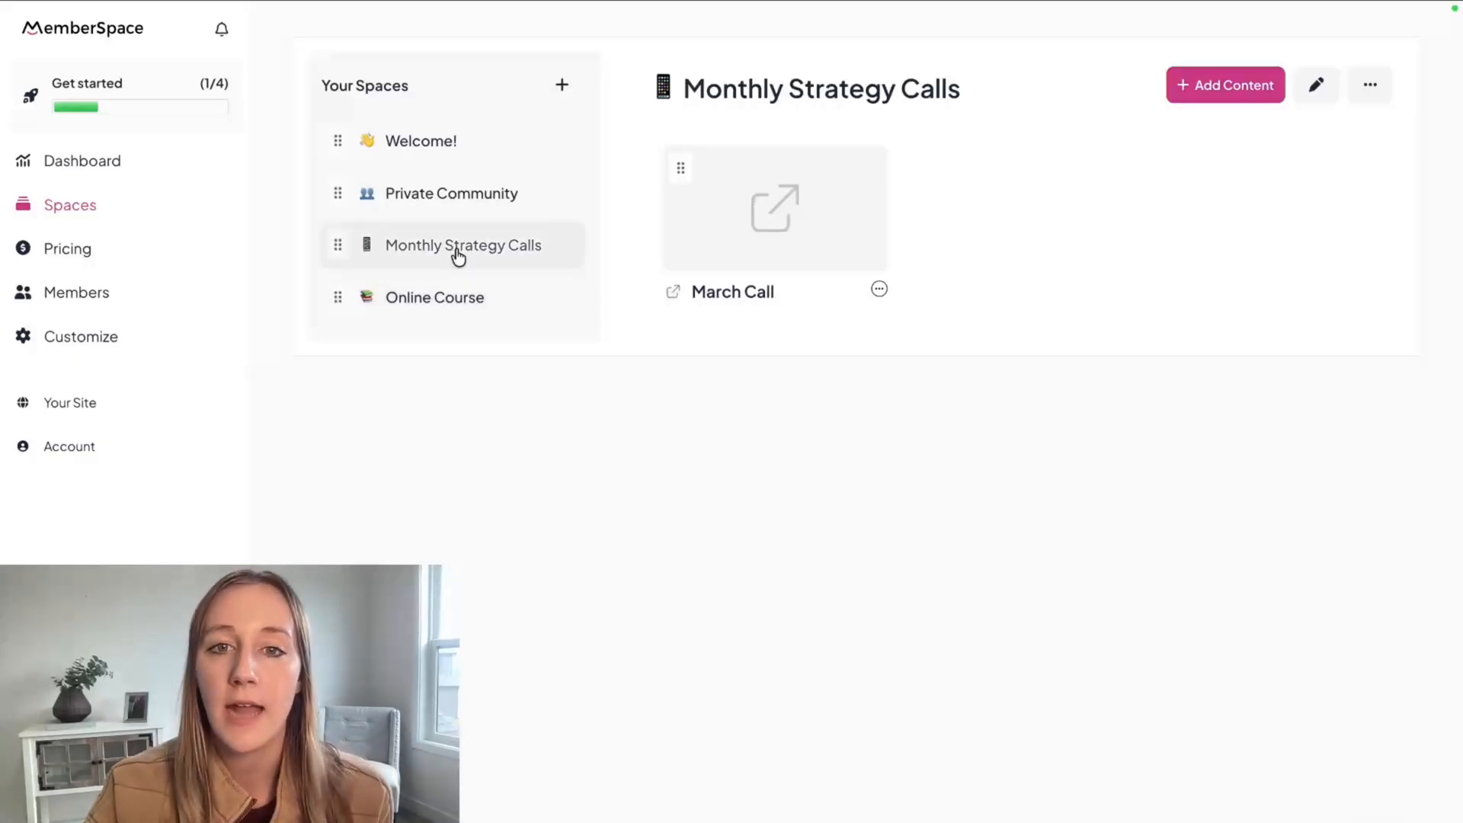
left_click(468, 194)
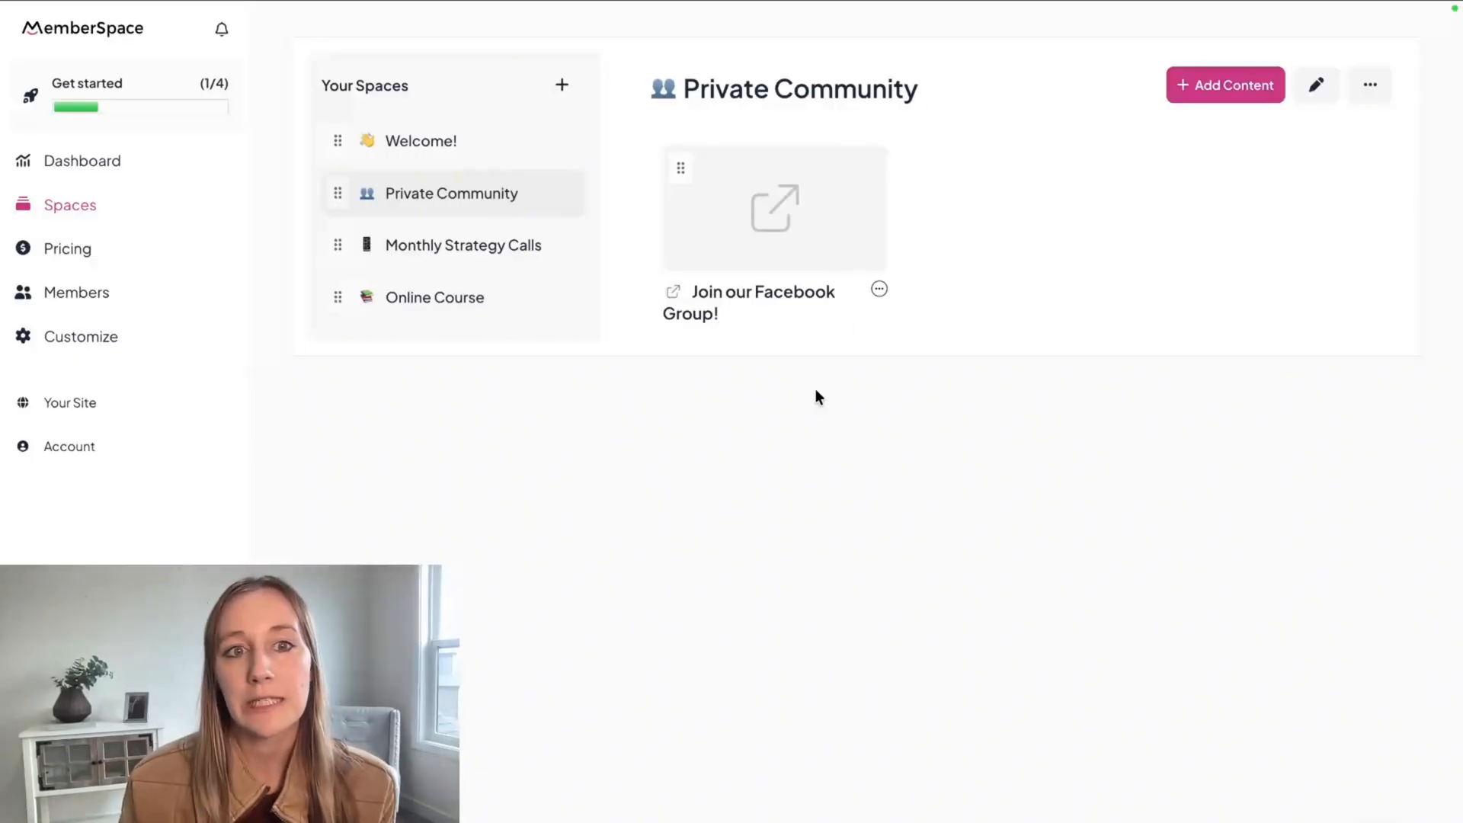
Start creating a pricing plan and connect a Stripe account for paid plans.
left_click(70, 253)
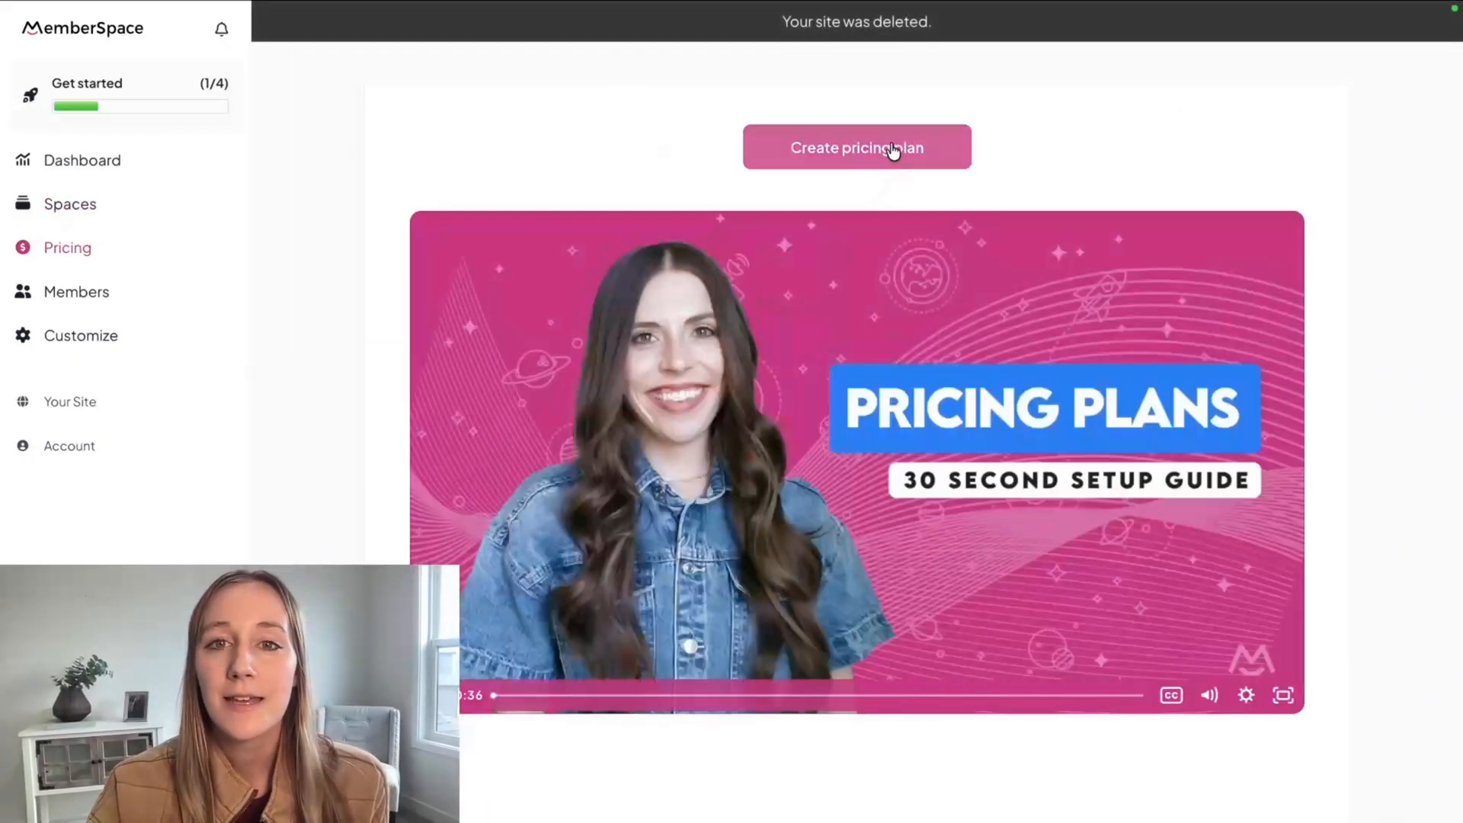
left_click(893, 160)
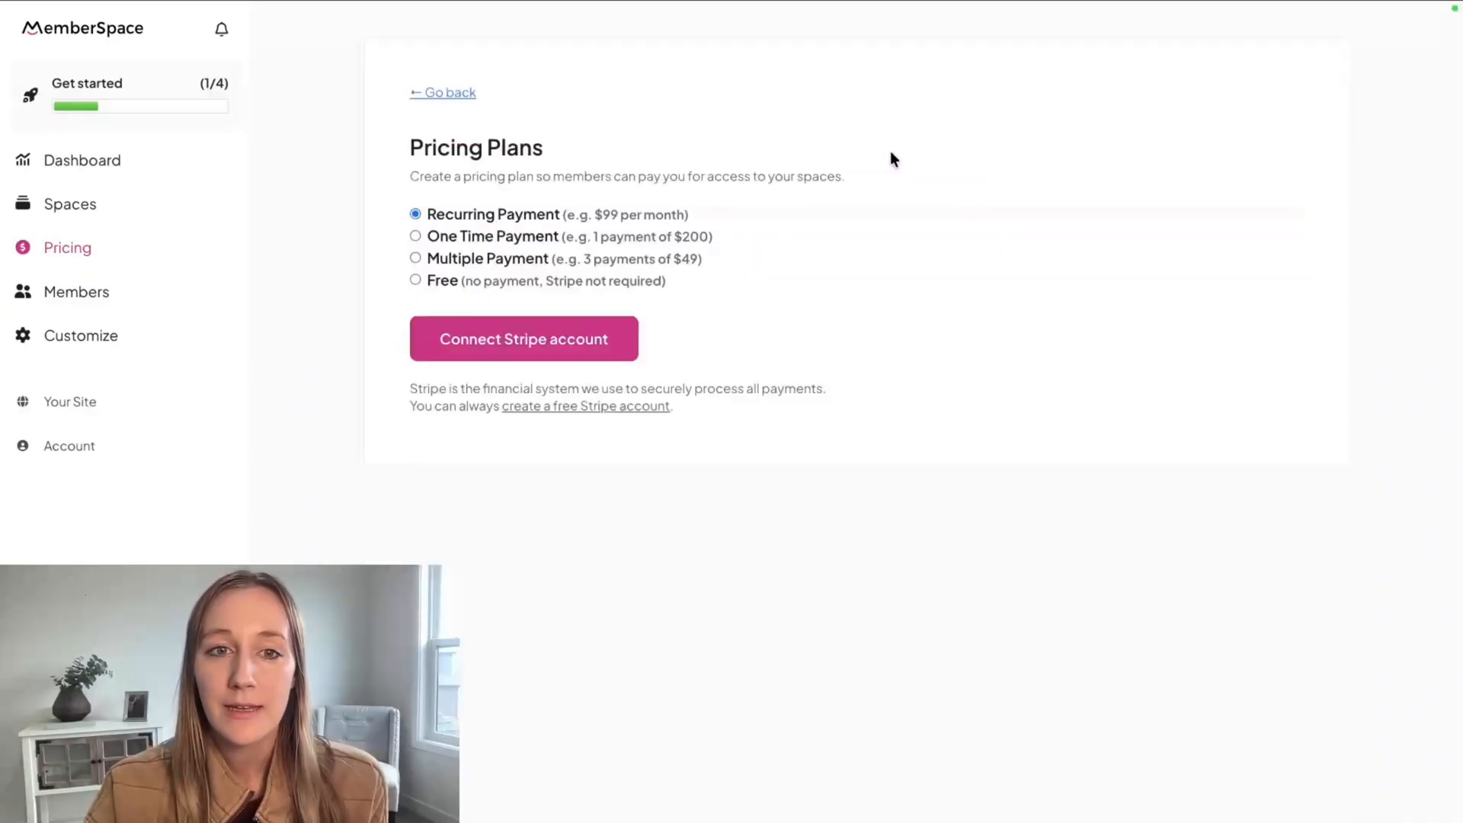
left_click(539, 358)
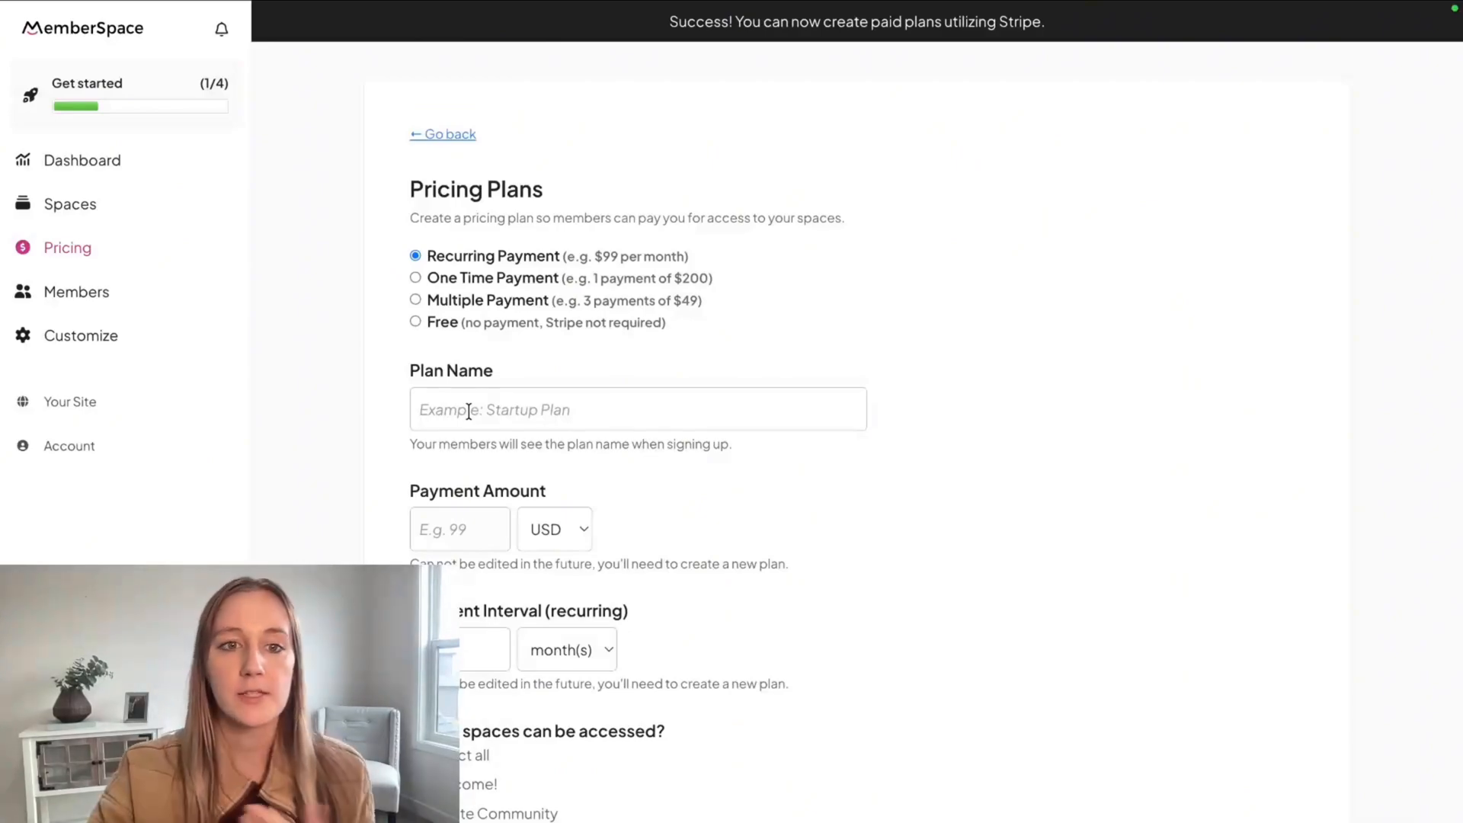
Create a free pricing plan named "Free Plan" with access to one space.
left_click(415, 320)
left_click(468, 409)
type("Fre")
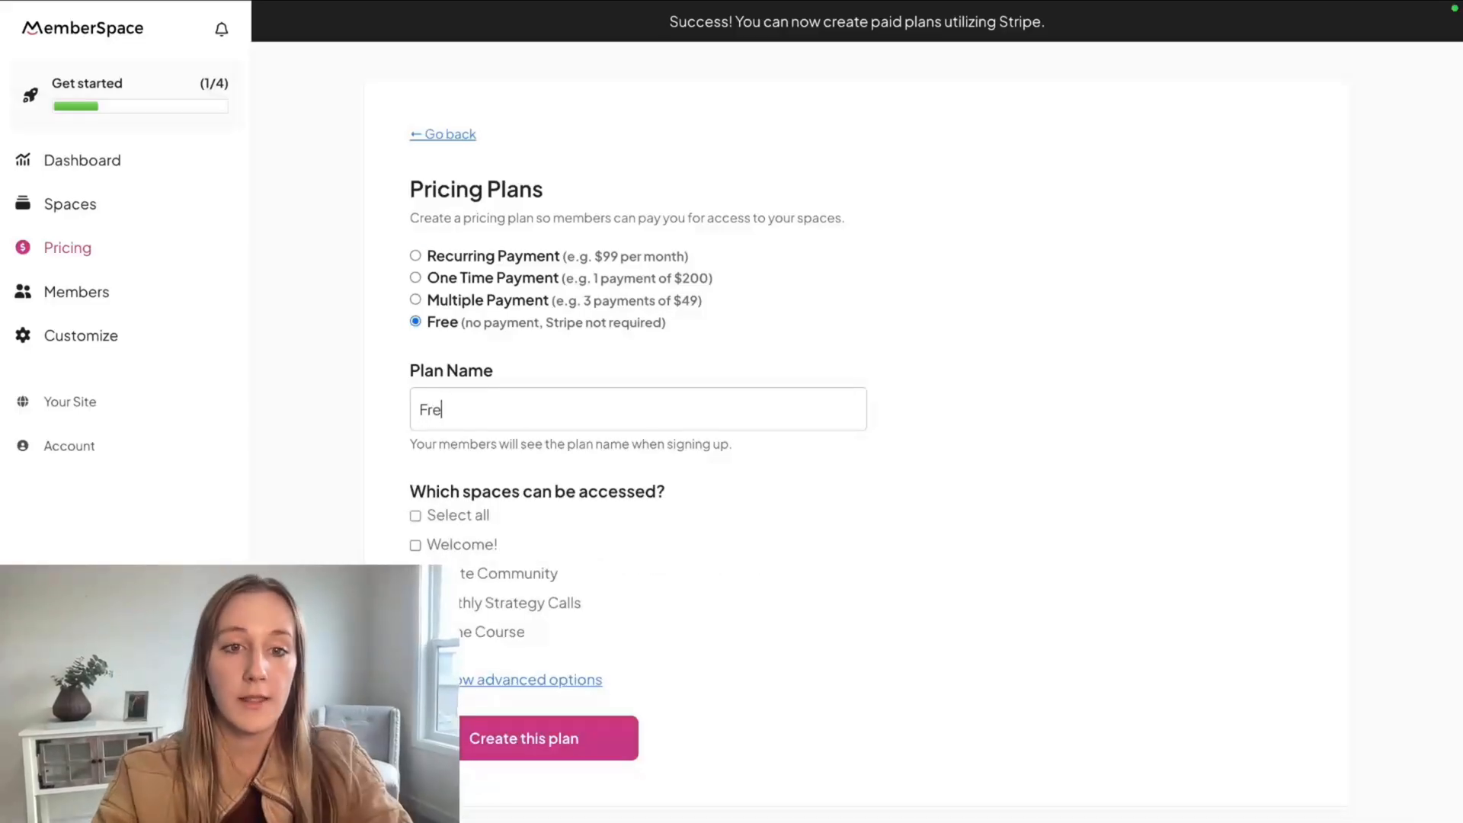
type("e Plan")
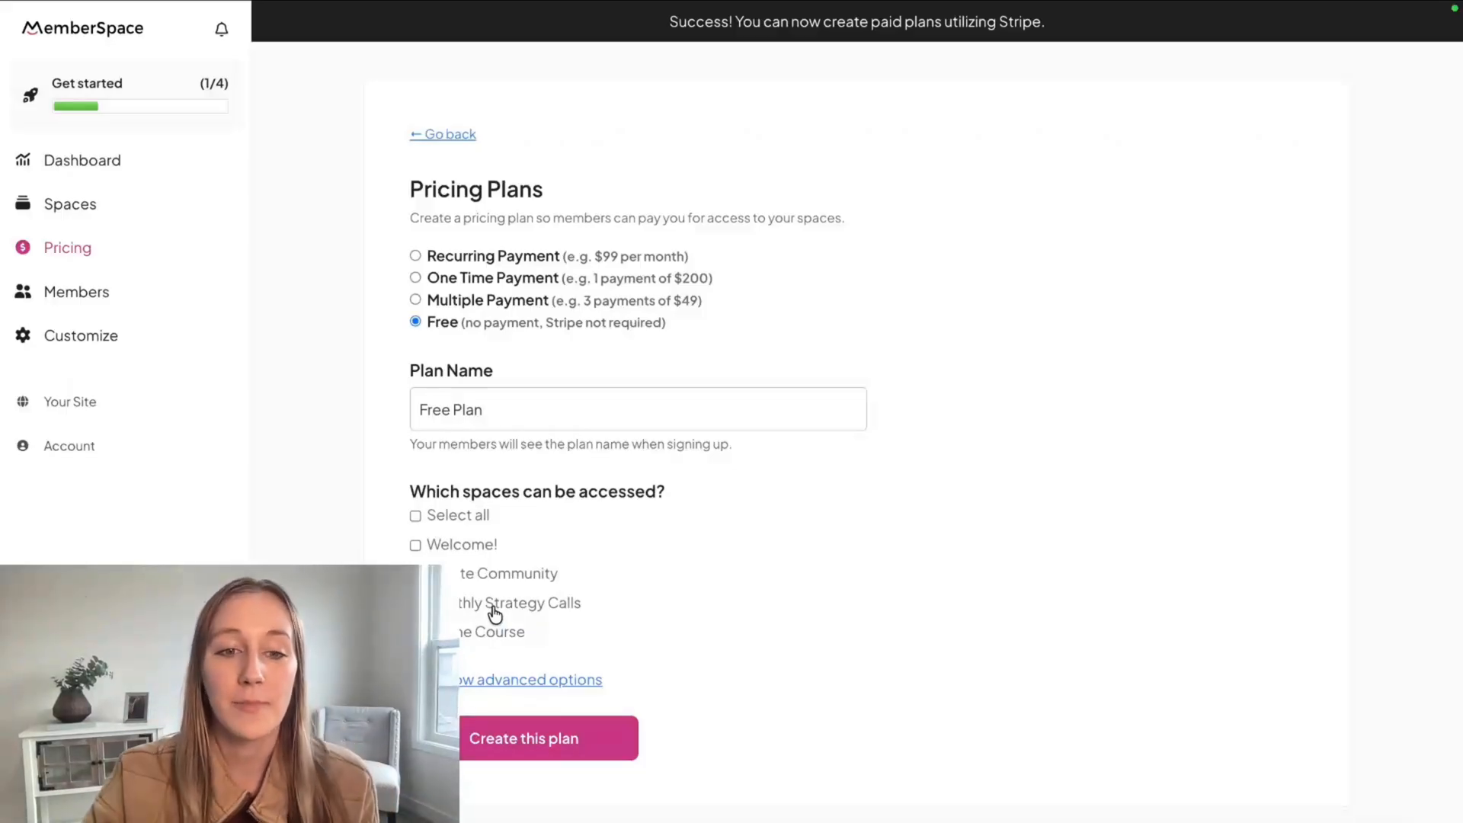
left_click(497, 758)
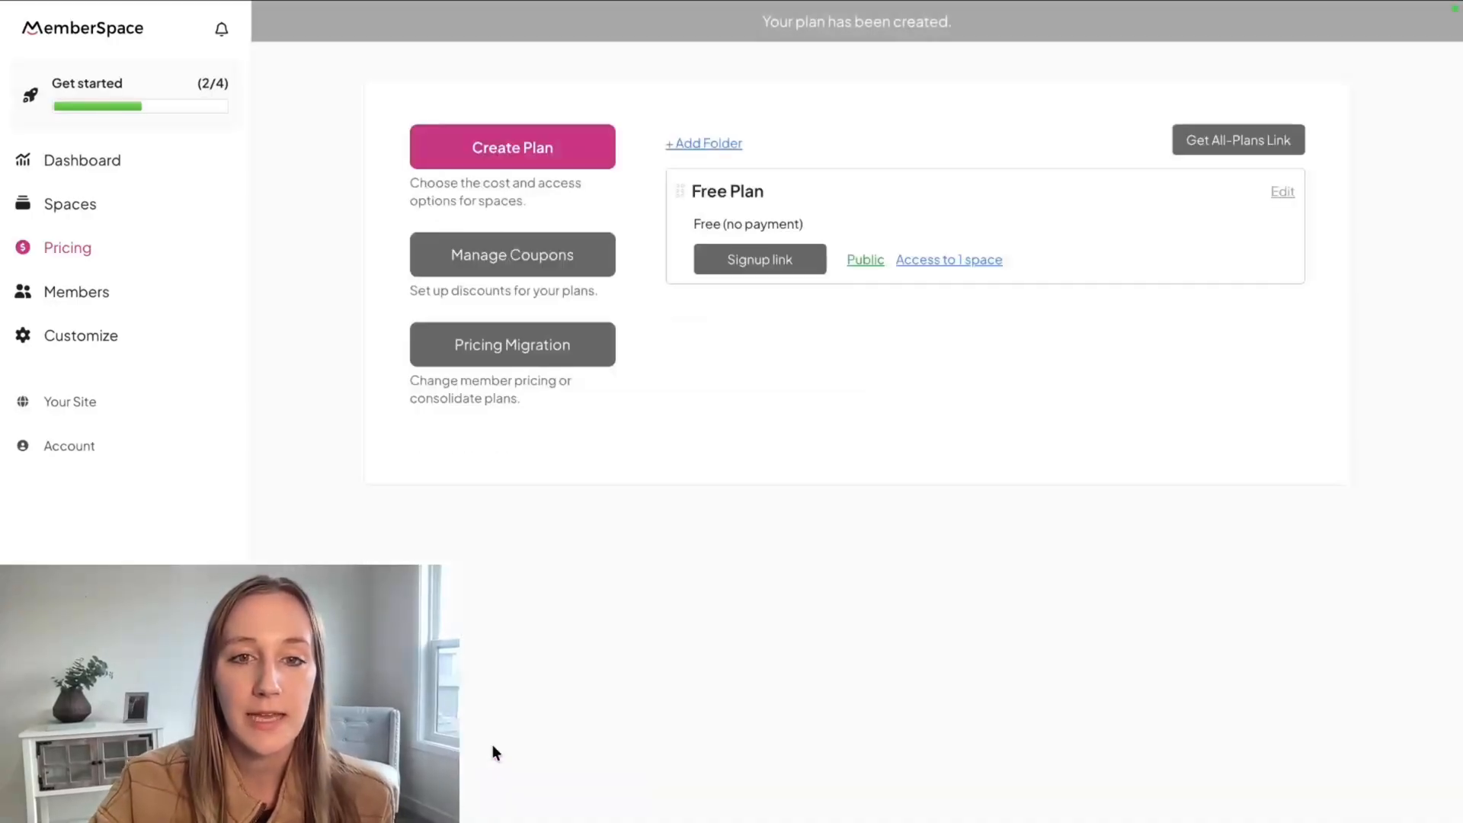
Create a recurring plan named "Paid Plan" at 25 USD every 1 month with access to all four spaces.
left_click(551, 161)
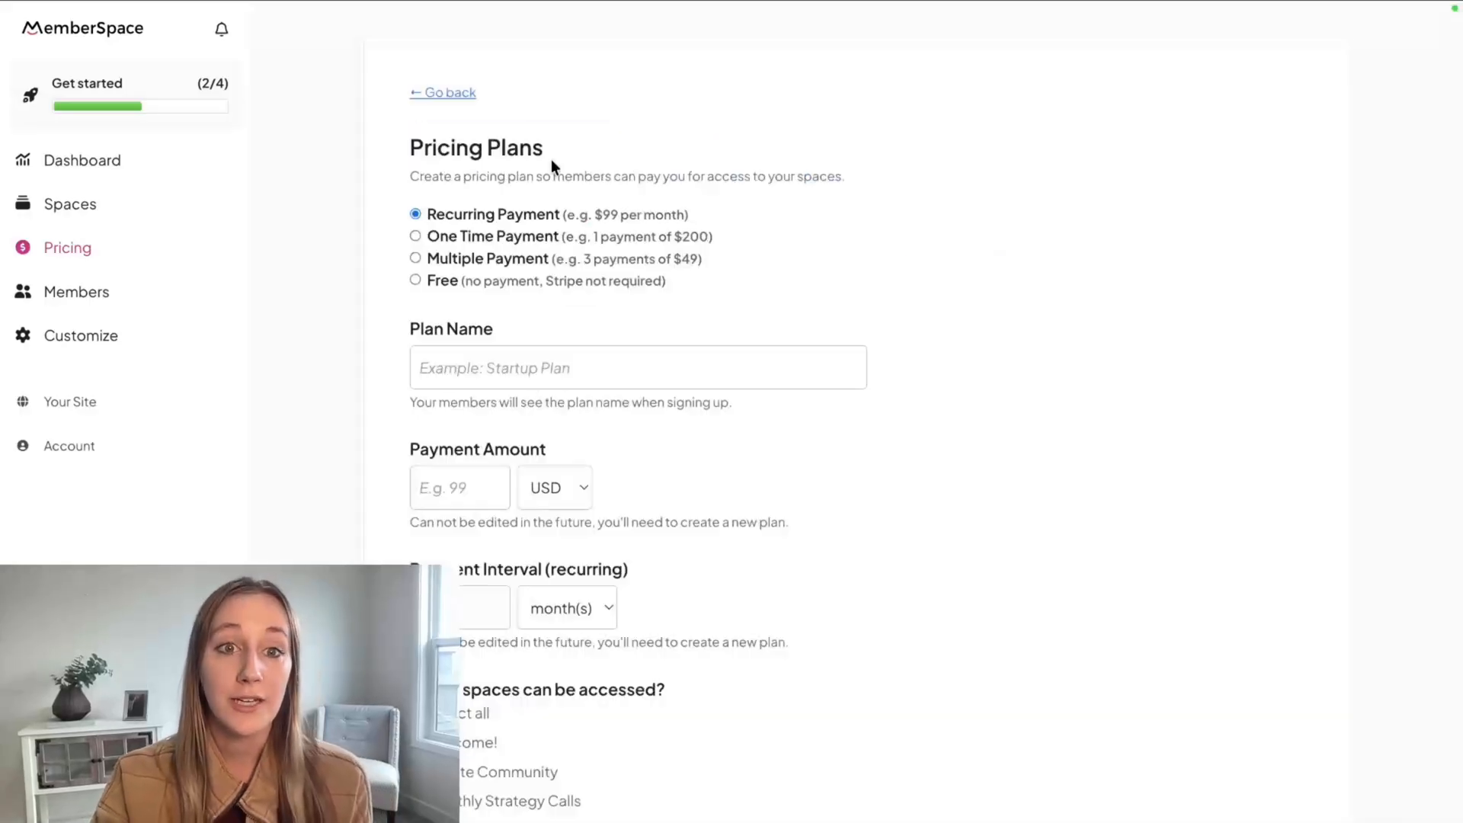
left_click(503, 369)
type("Paid P")
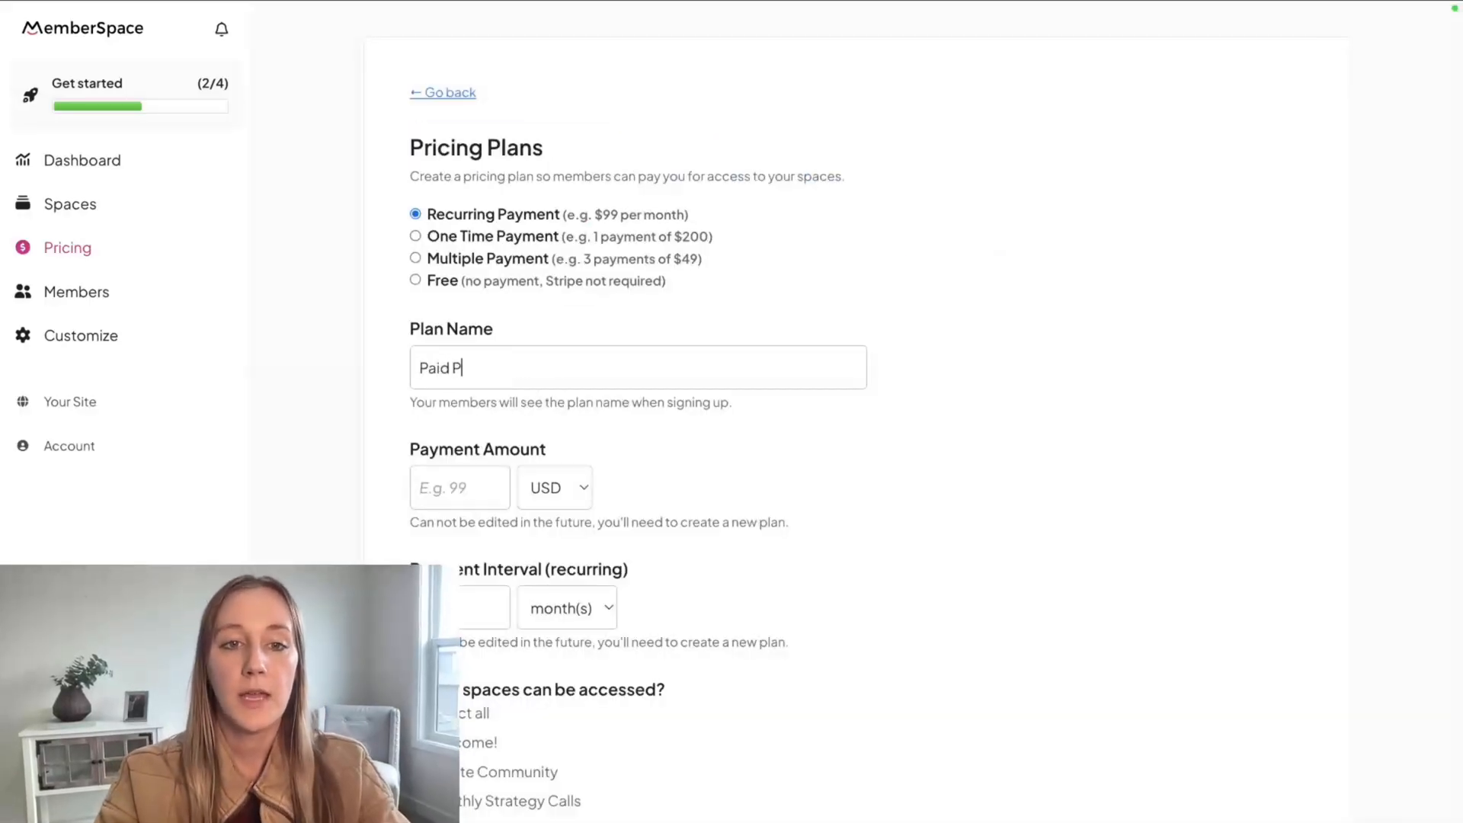
type("lan")
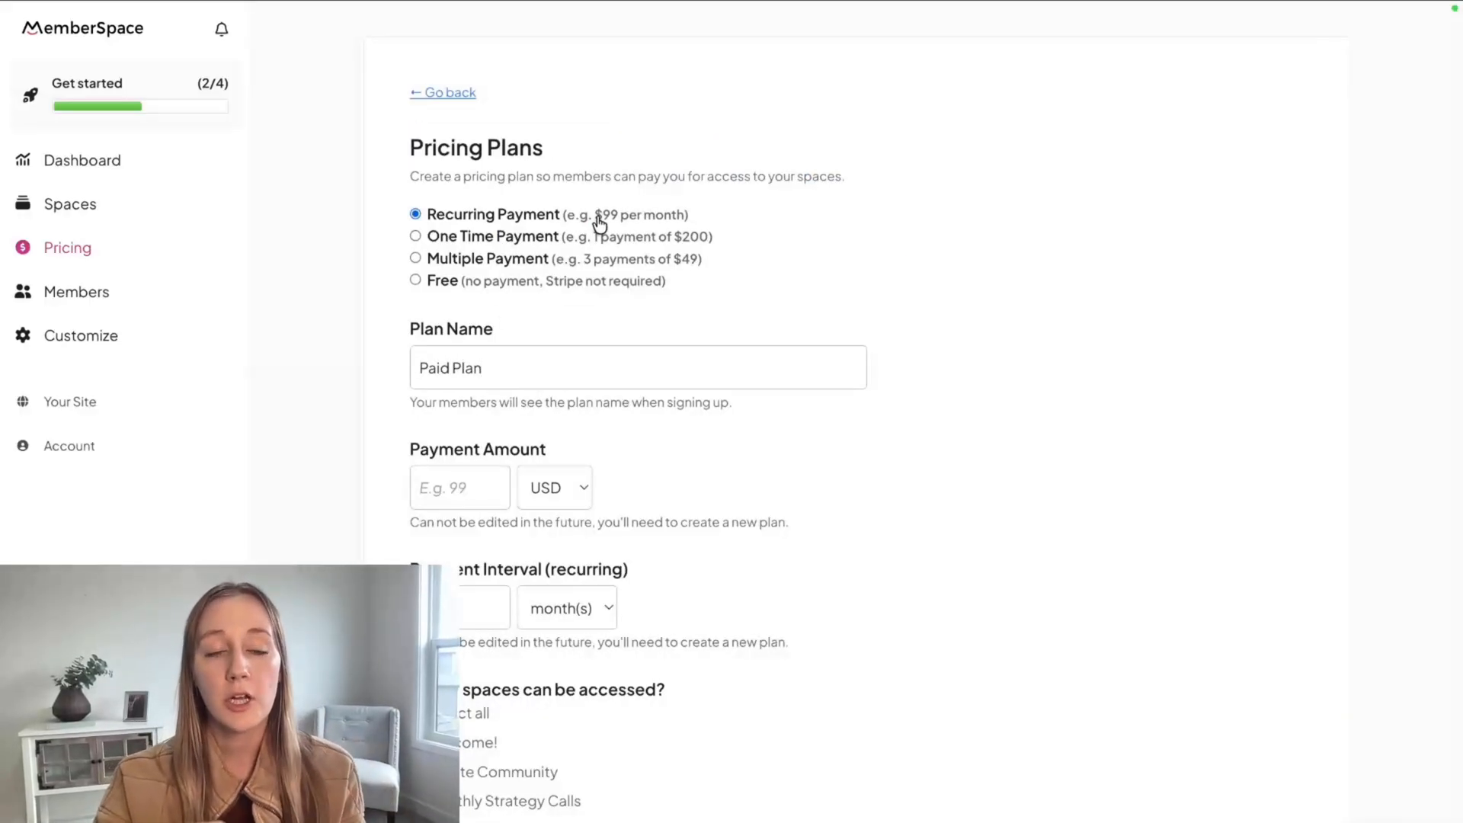
left_click(446, 495)
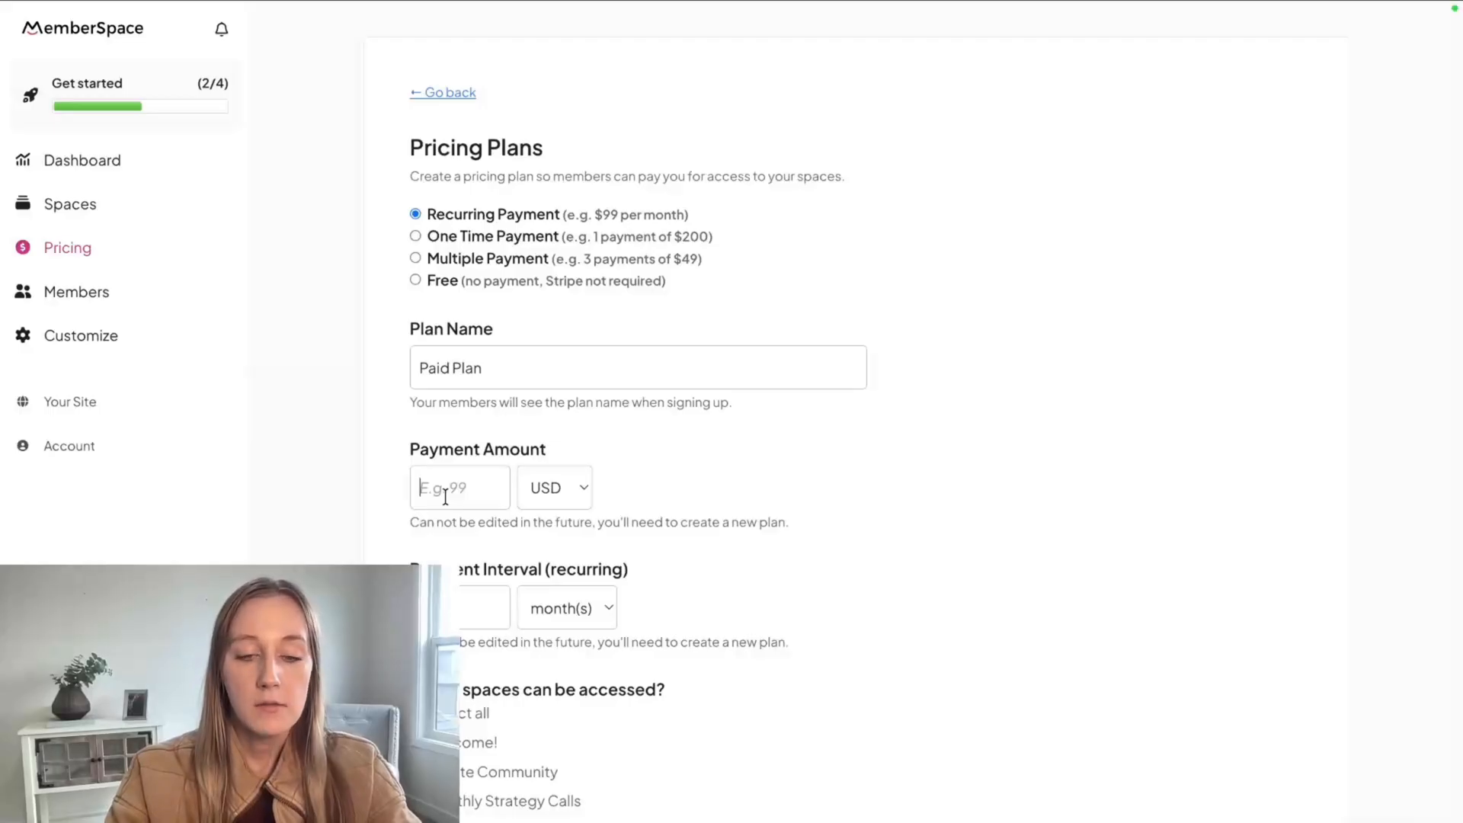
type("25")
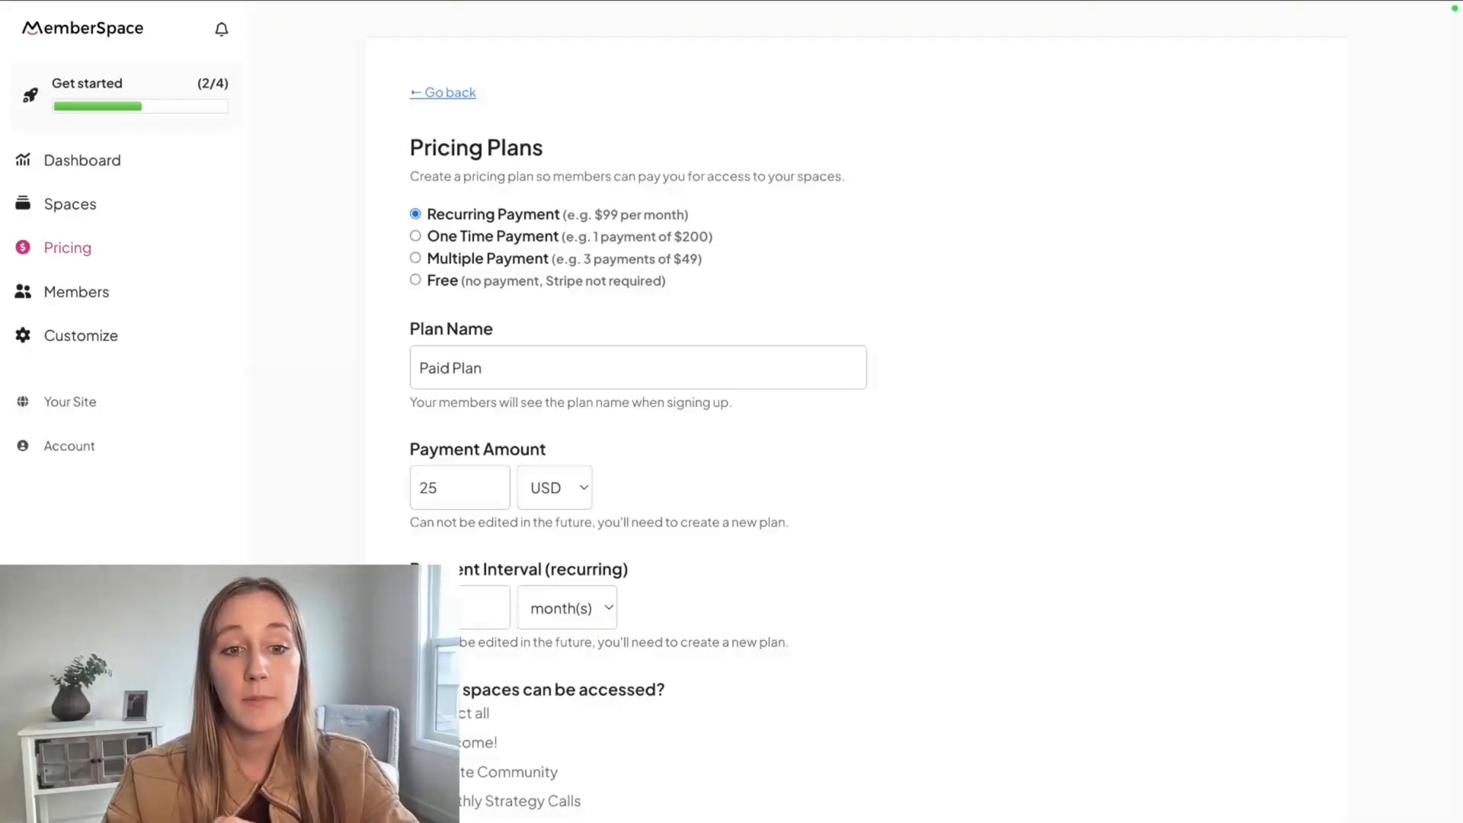
scroll(486, 659, "down", 1)
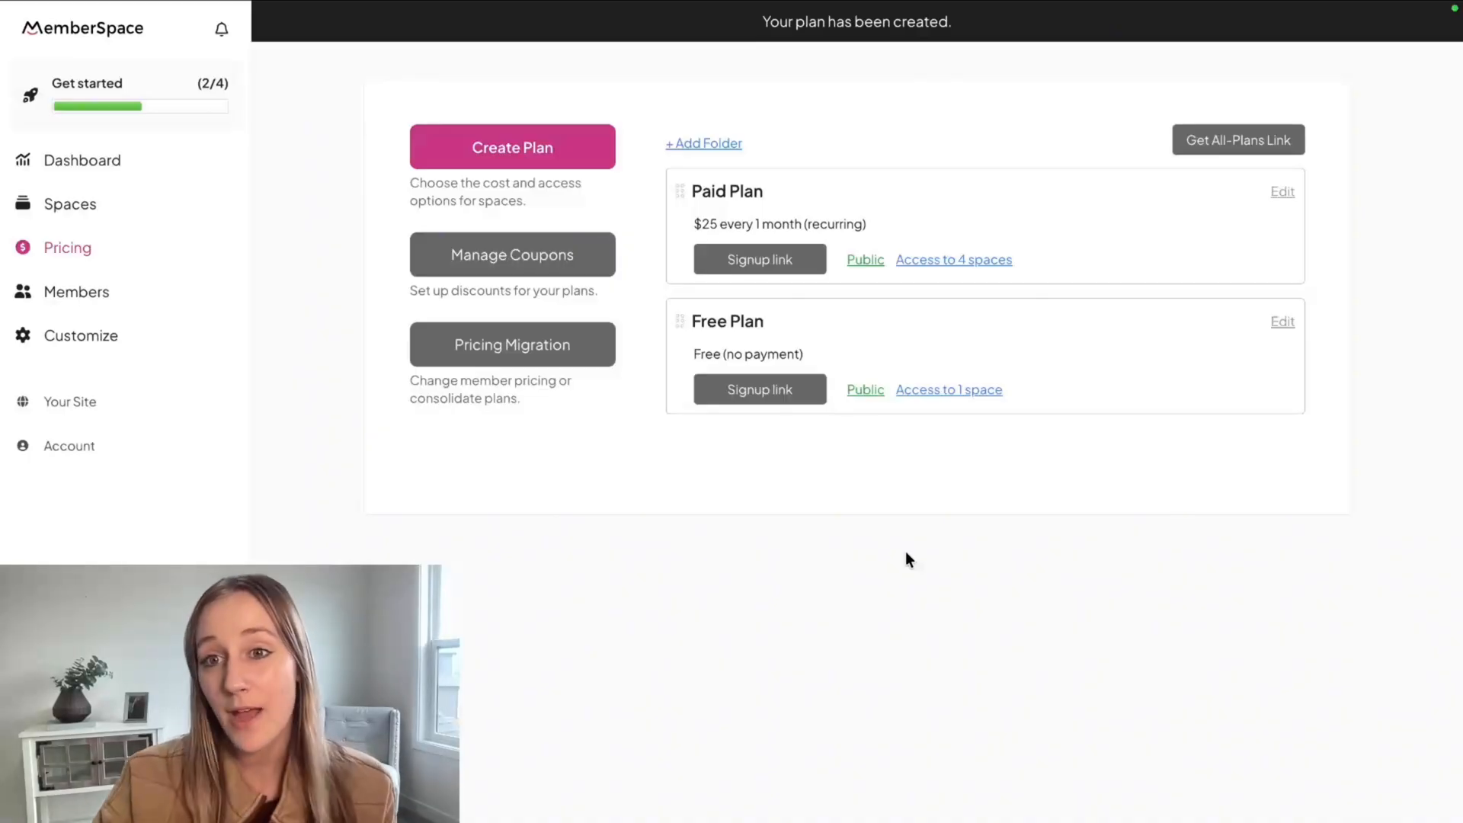
Copy the All-Plans popup link and switch to the Next Step Marketing site in Squarespace.
left_click(1194, 162)
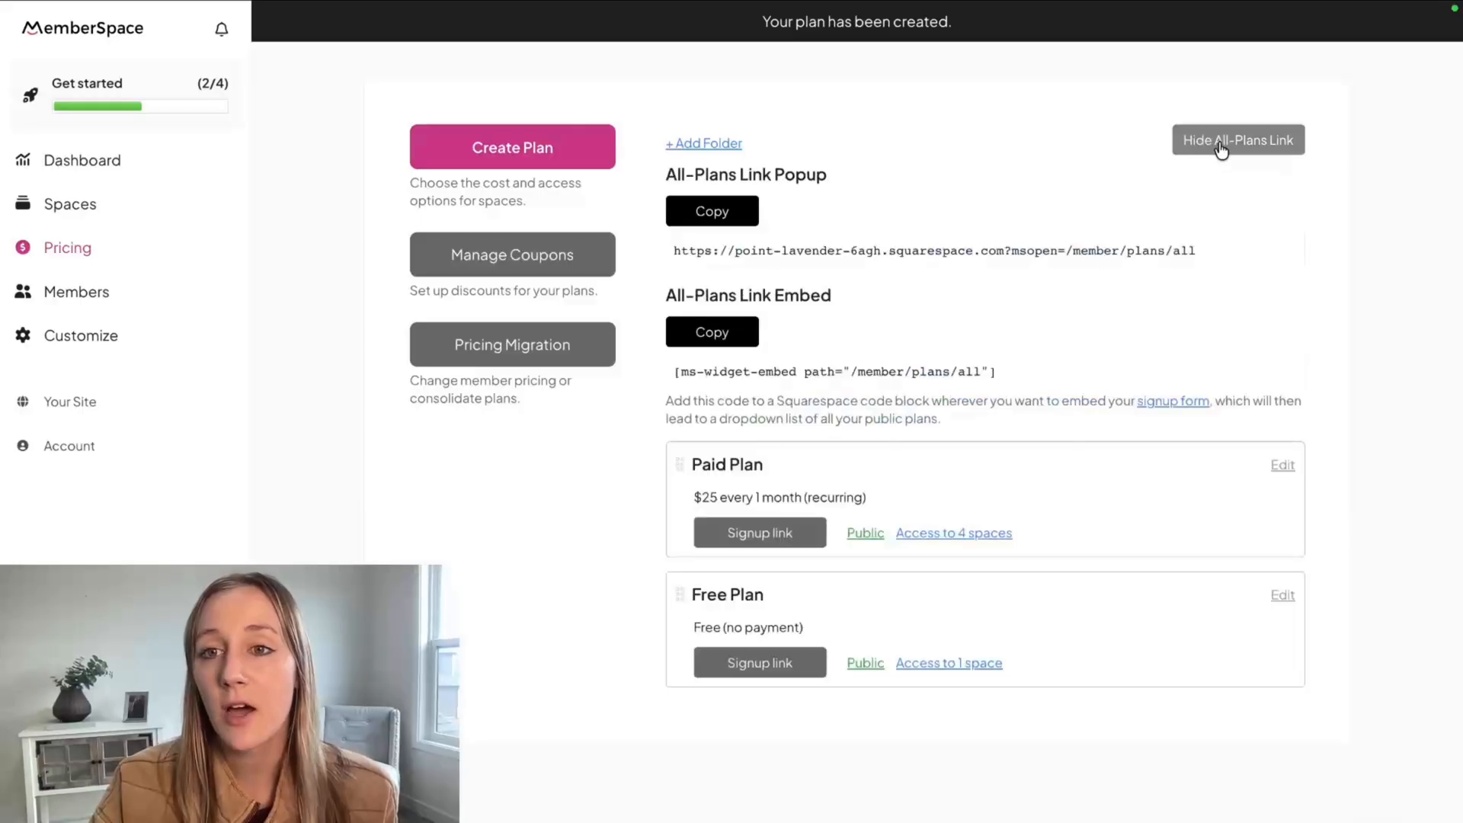
left_click(713, 216)
mouse_move(332, 7)
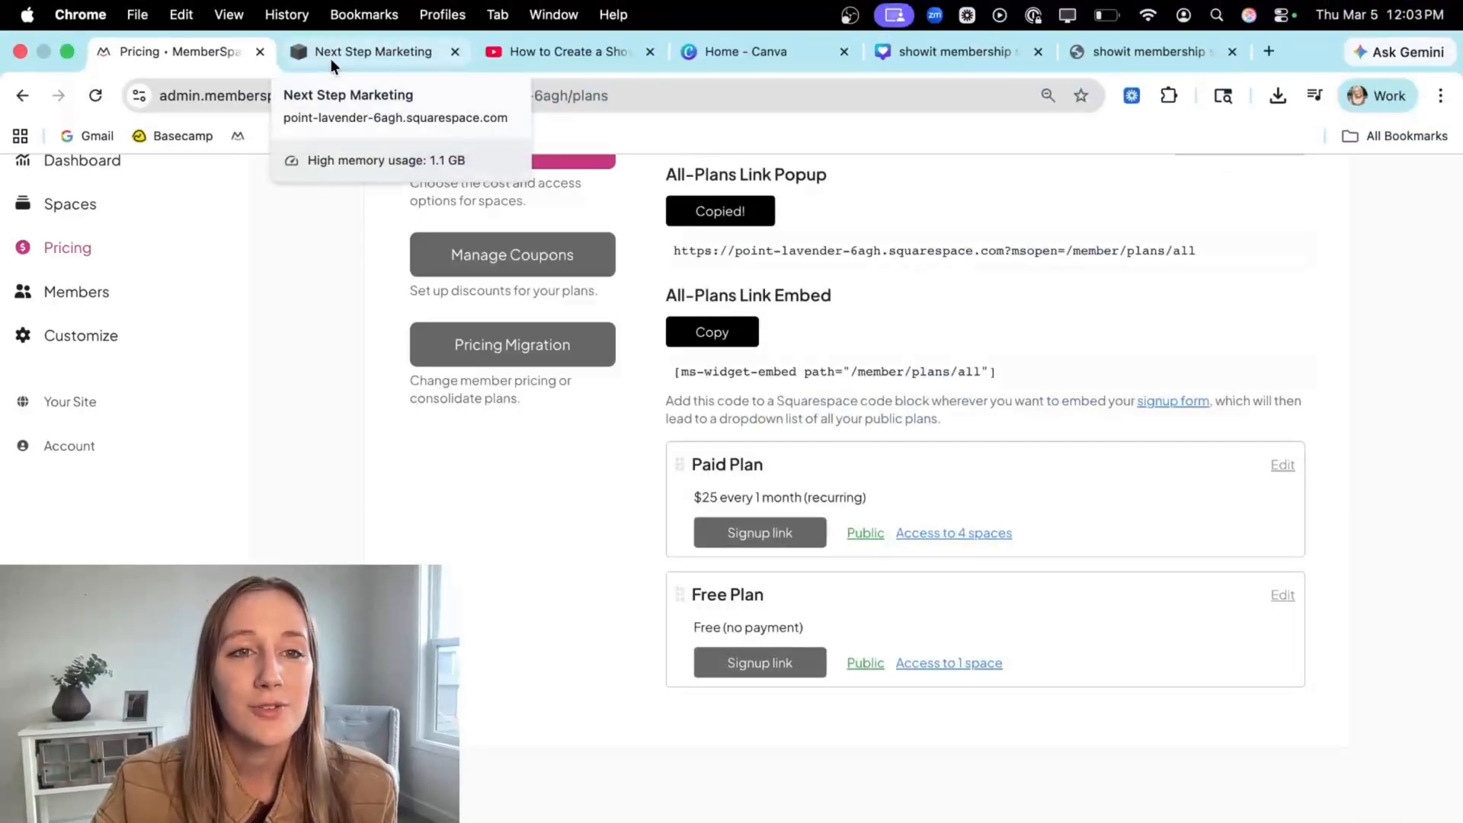
left_click(331, 61)
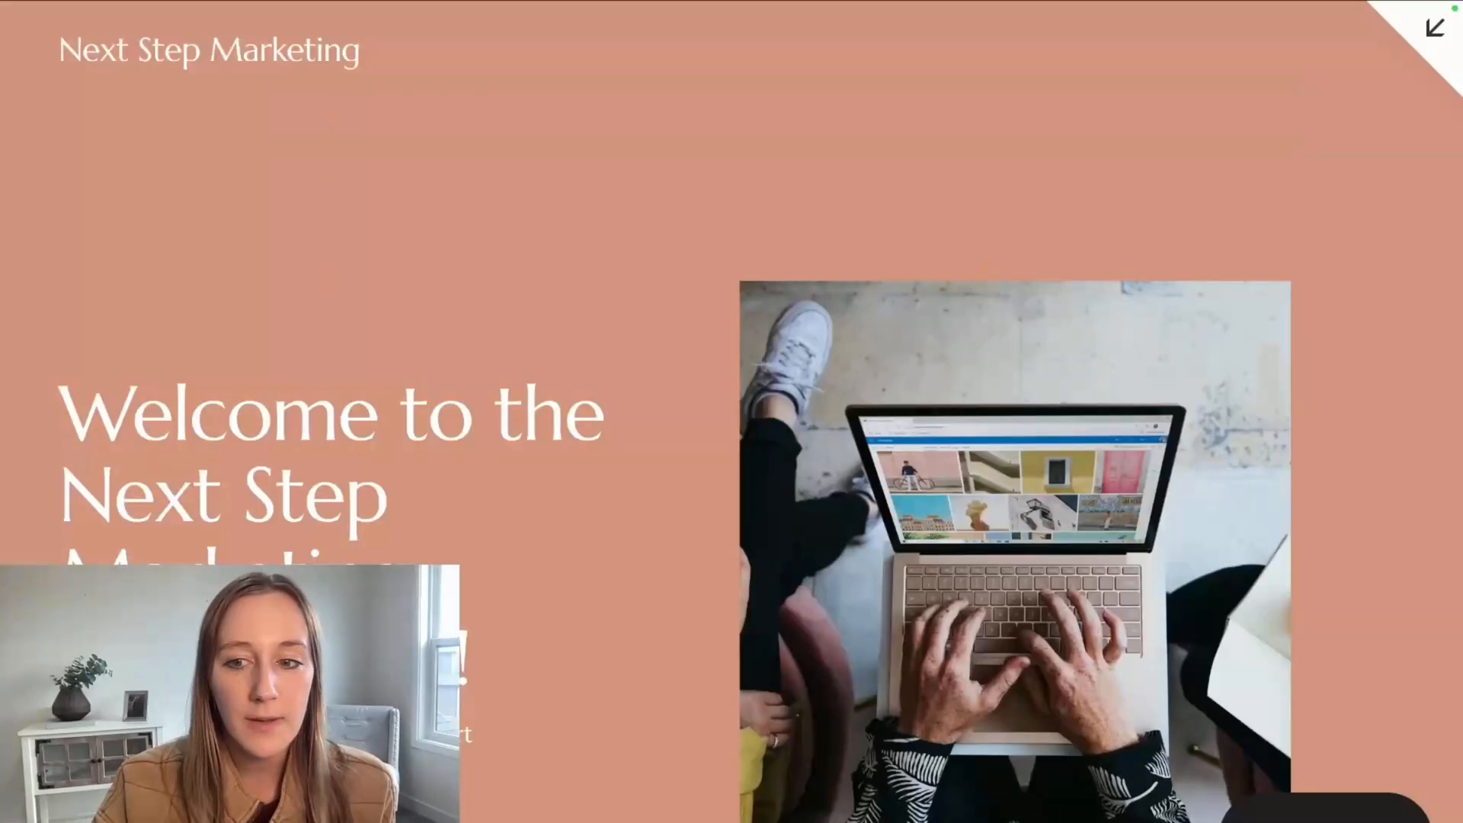
Replace the Home page Join Now button's /about link with the copied All-Plans link and save the page.
scroll(390, 525, "down", 3)
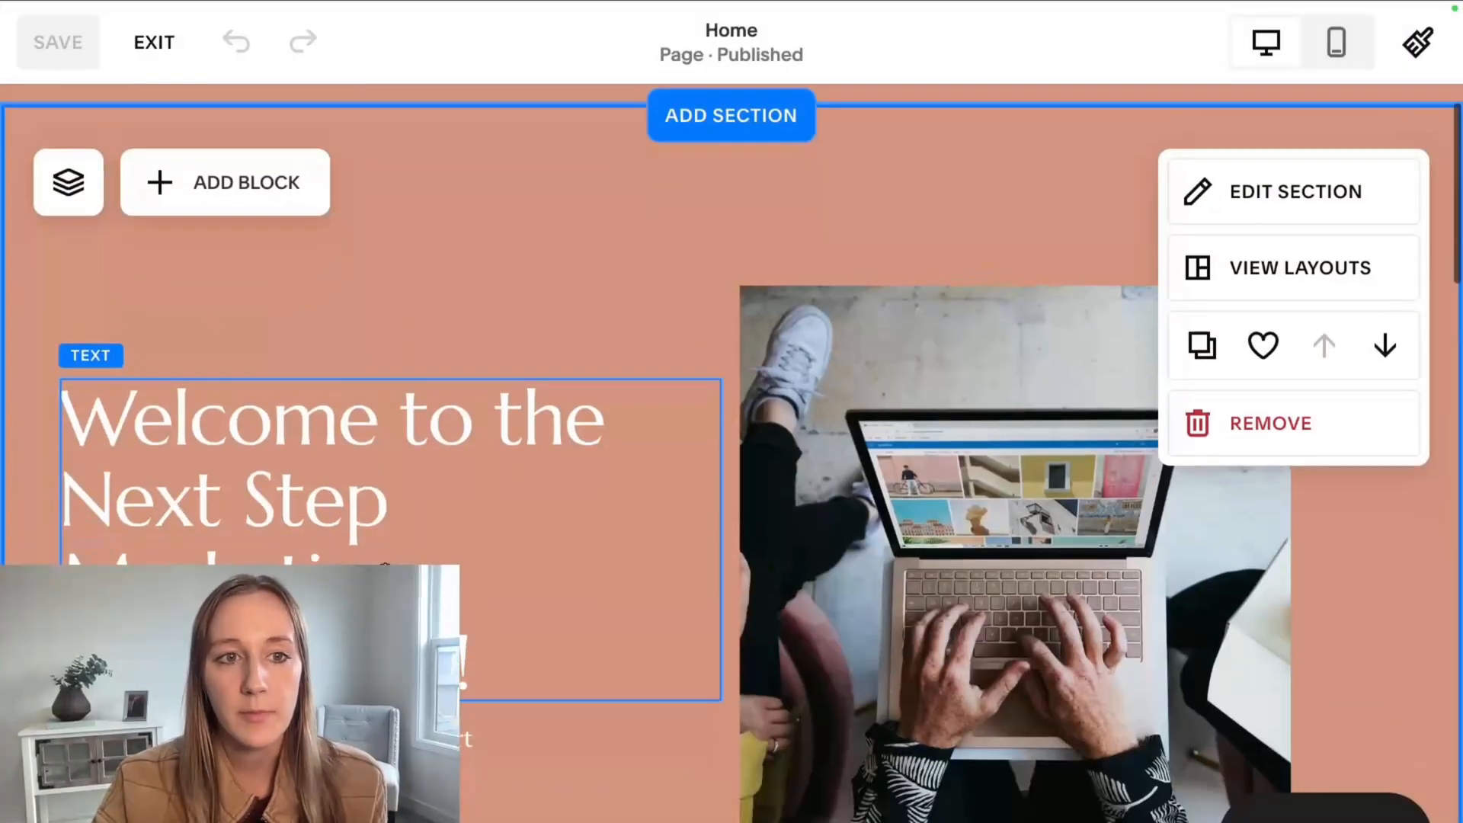
scroll(385, 567, "down", 1)
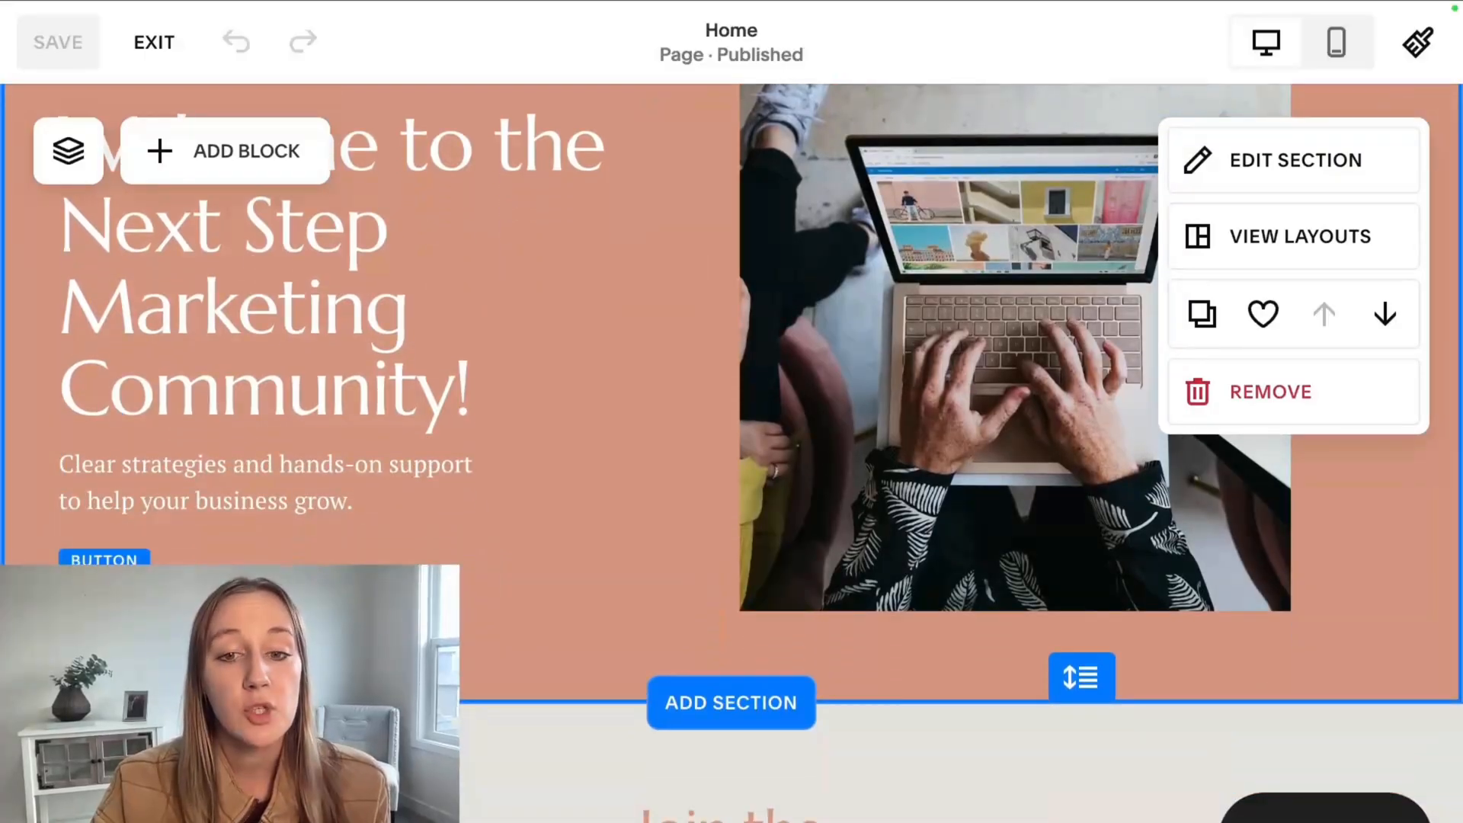
left_click(104, 560)
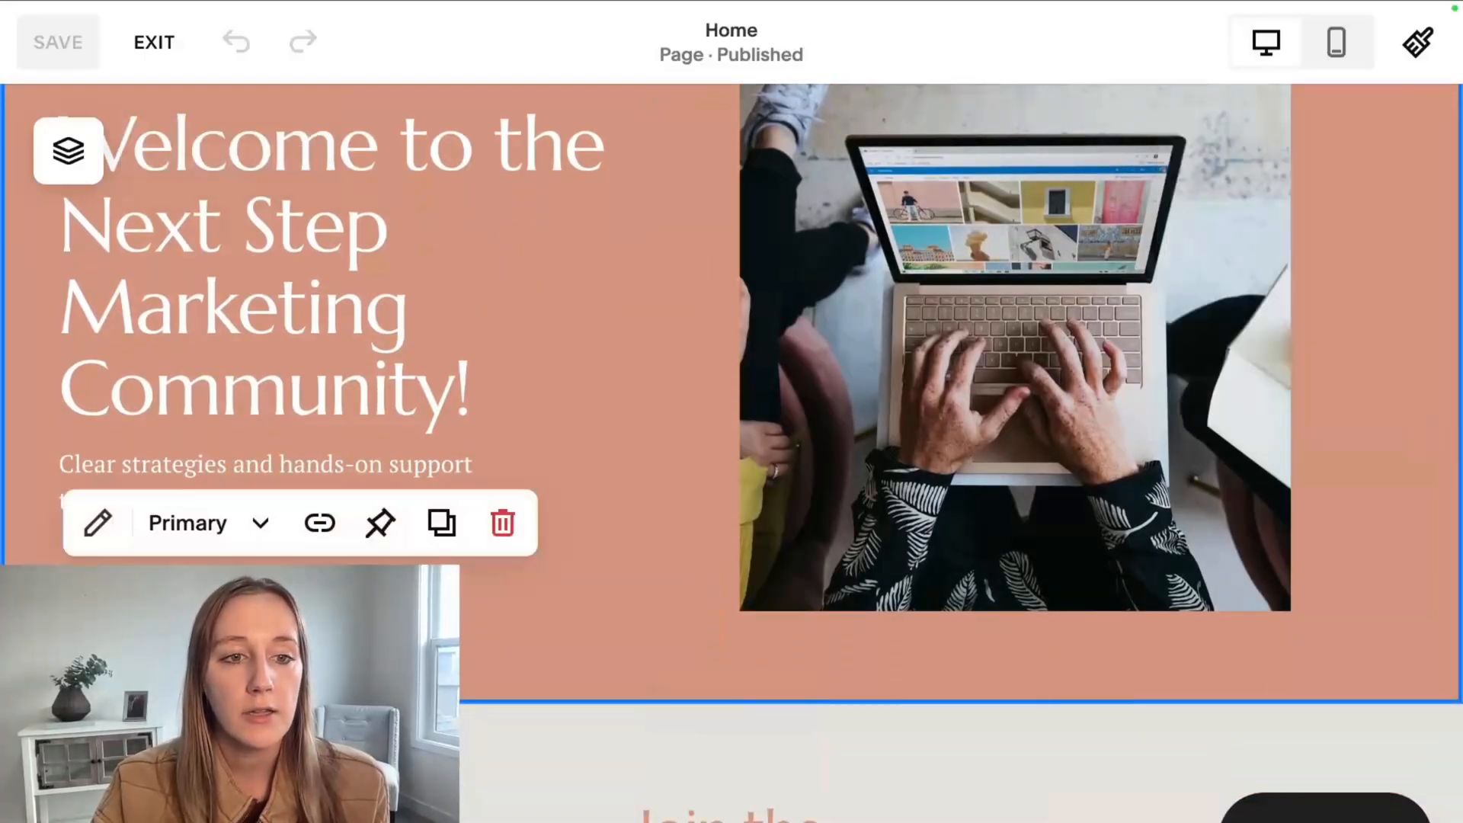
left_click(98, 523)
left_click(446, 549)
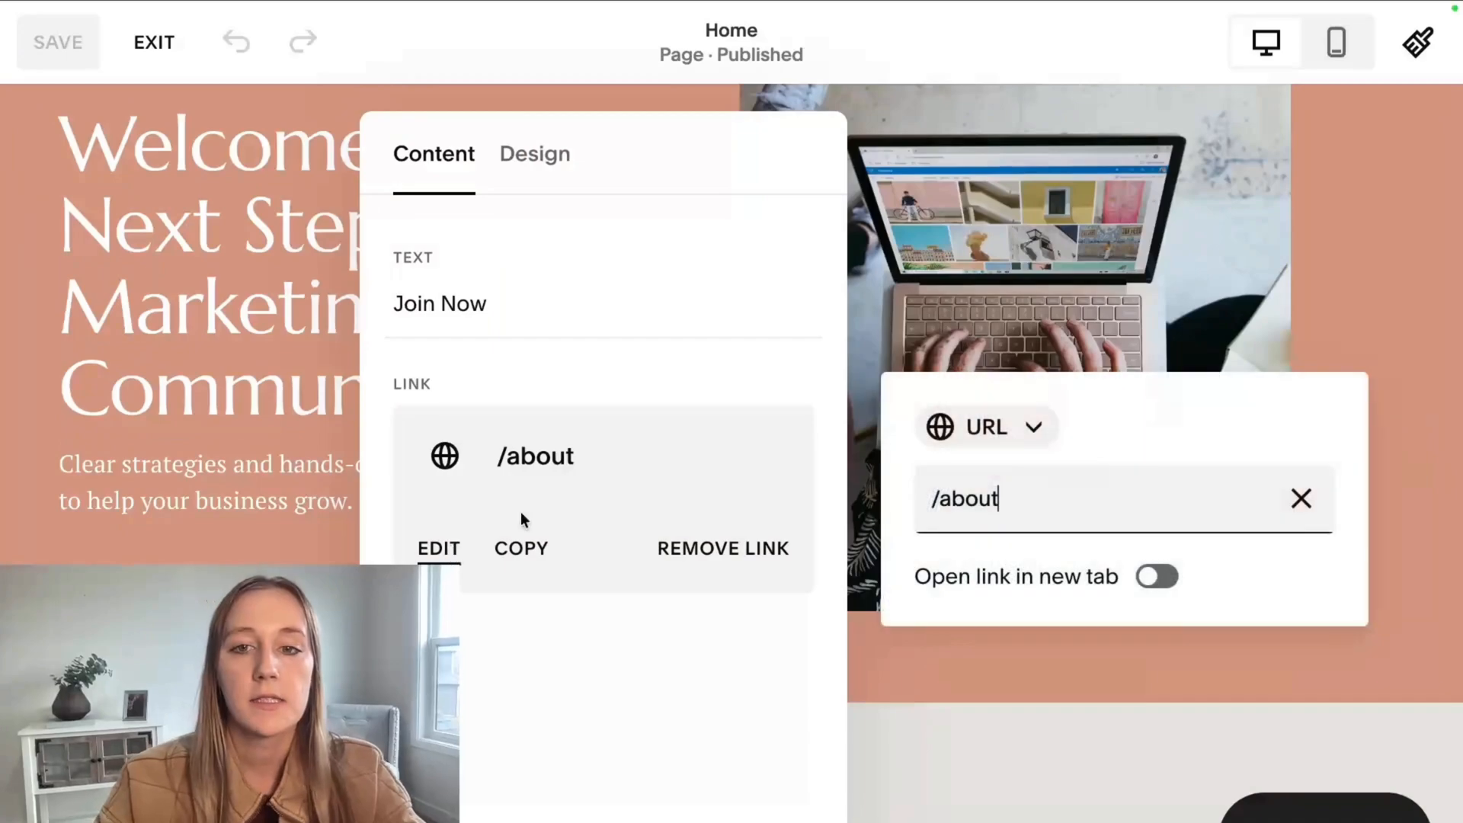
left_click_drag(1084, 499, 905, 507)
key("ctrl+v")
key("Return")
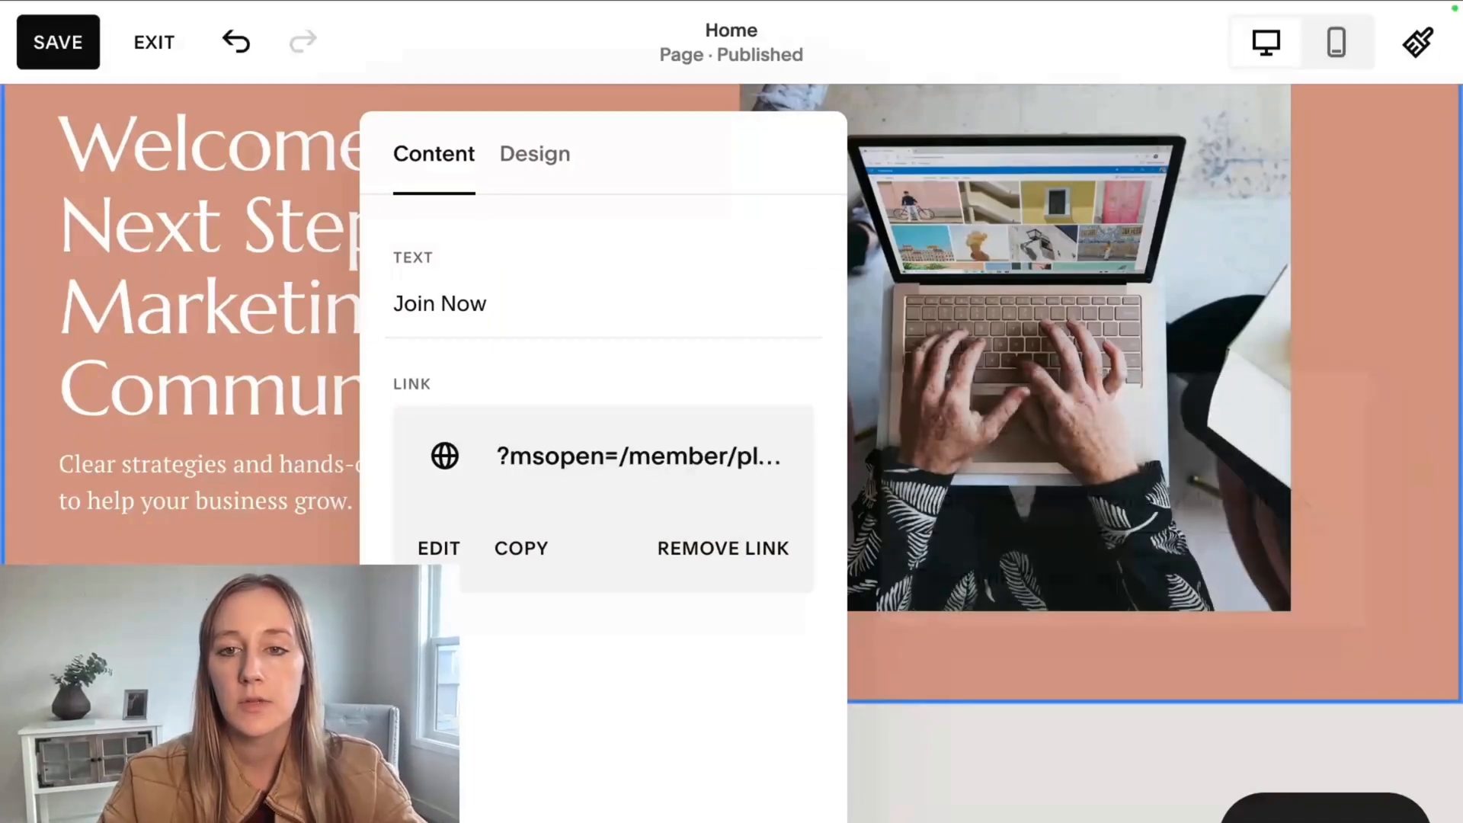
left_click(95, 57)
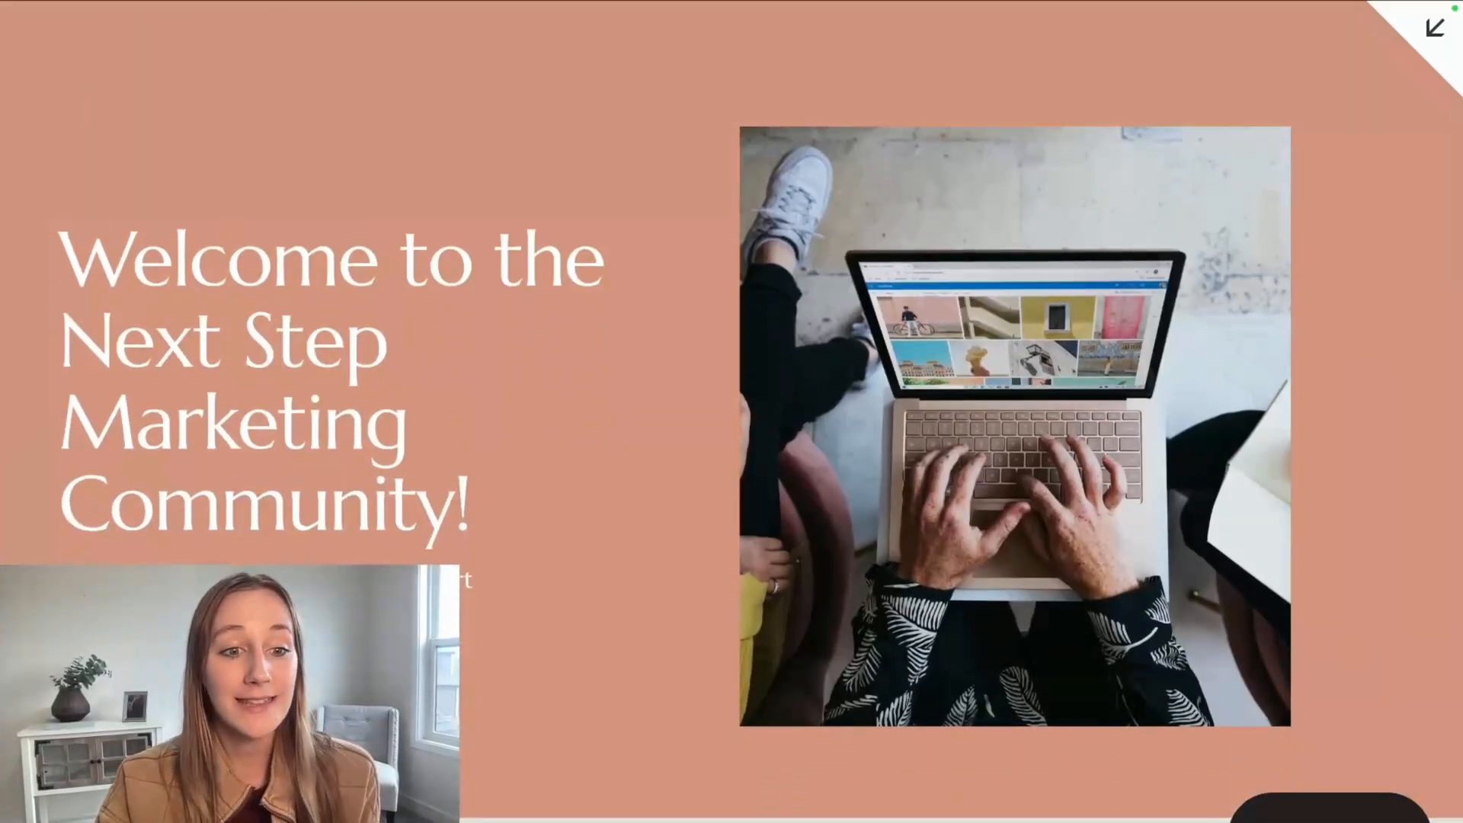
Test the Join Now sign-up for the Paid Plan, entering the card number and payment details, and continue to the member content.
scroll(694, 266, "down", 3)
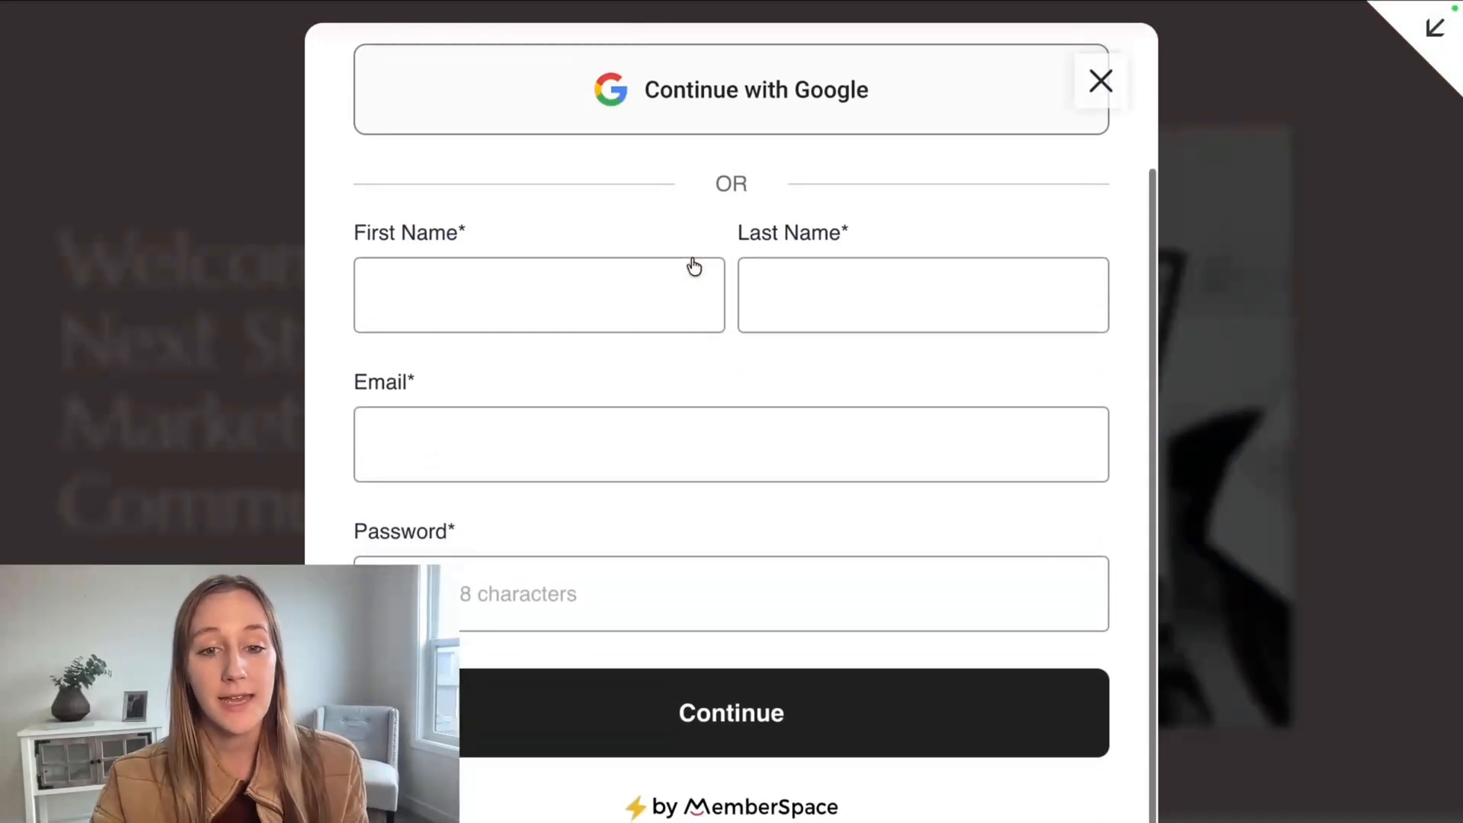
scroll(879, 248, "up", 2)
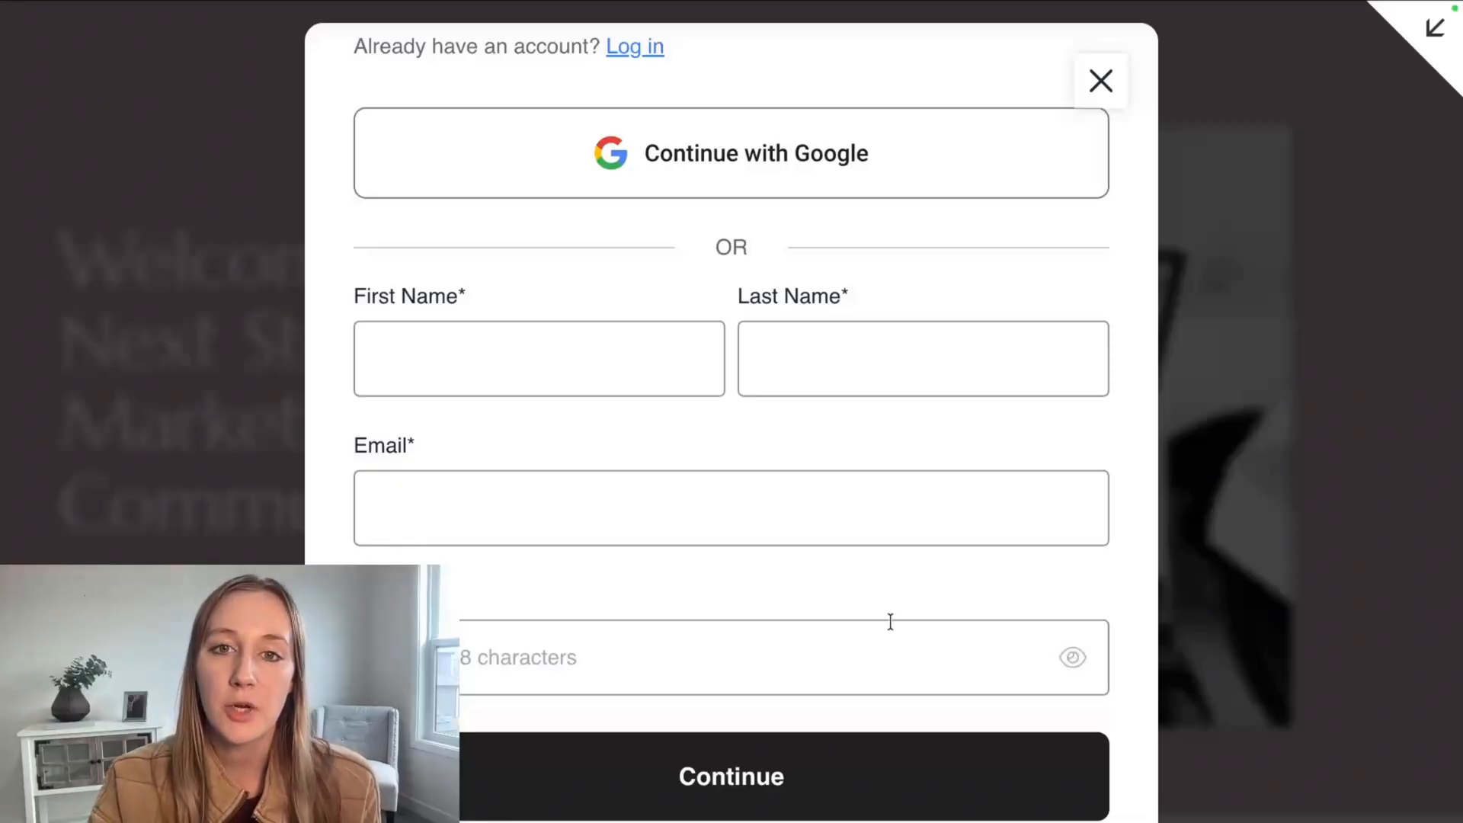
scroll(884, 614, "up", 2)
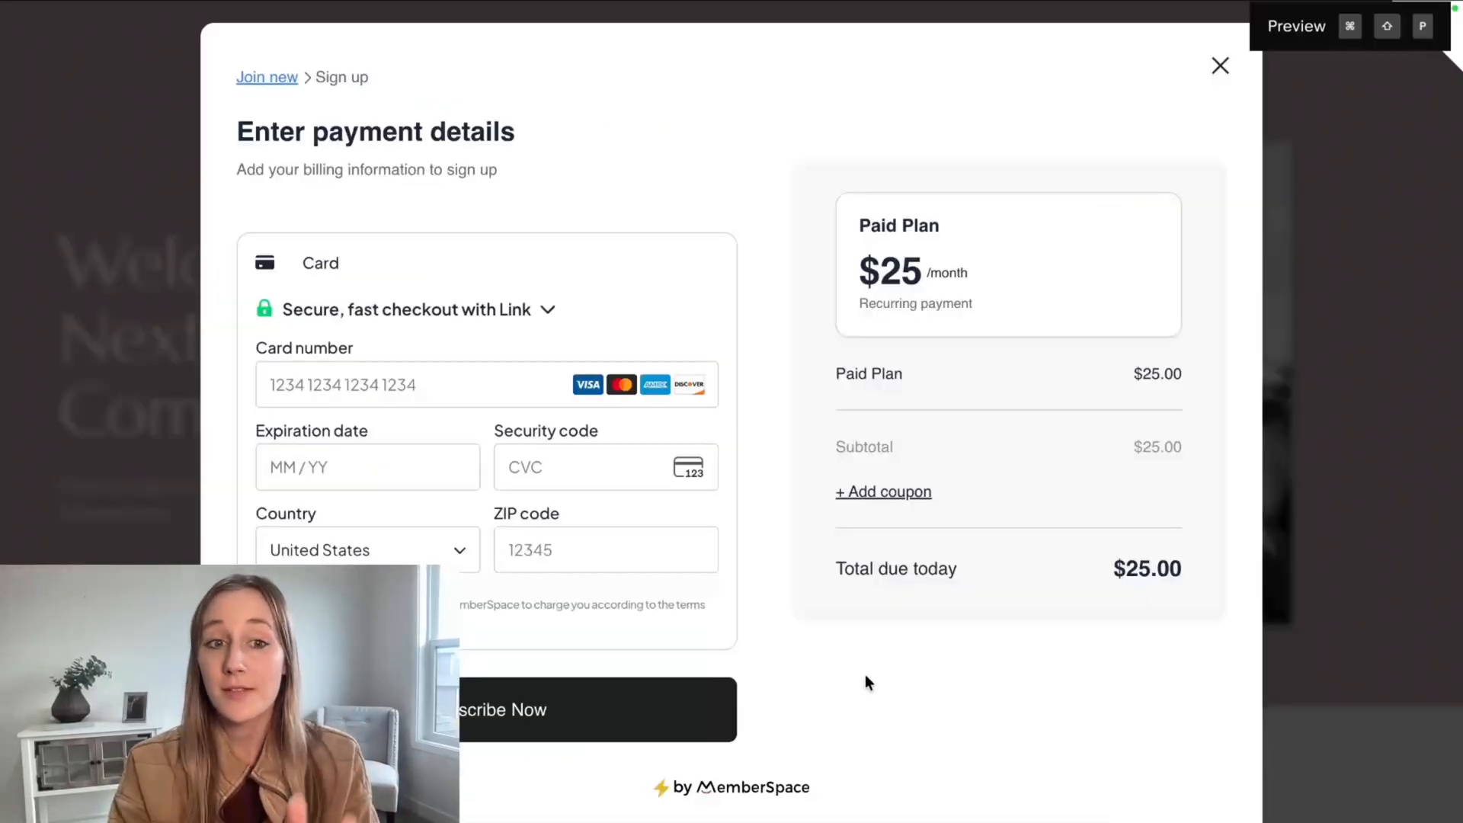
left_click(384, 388)
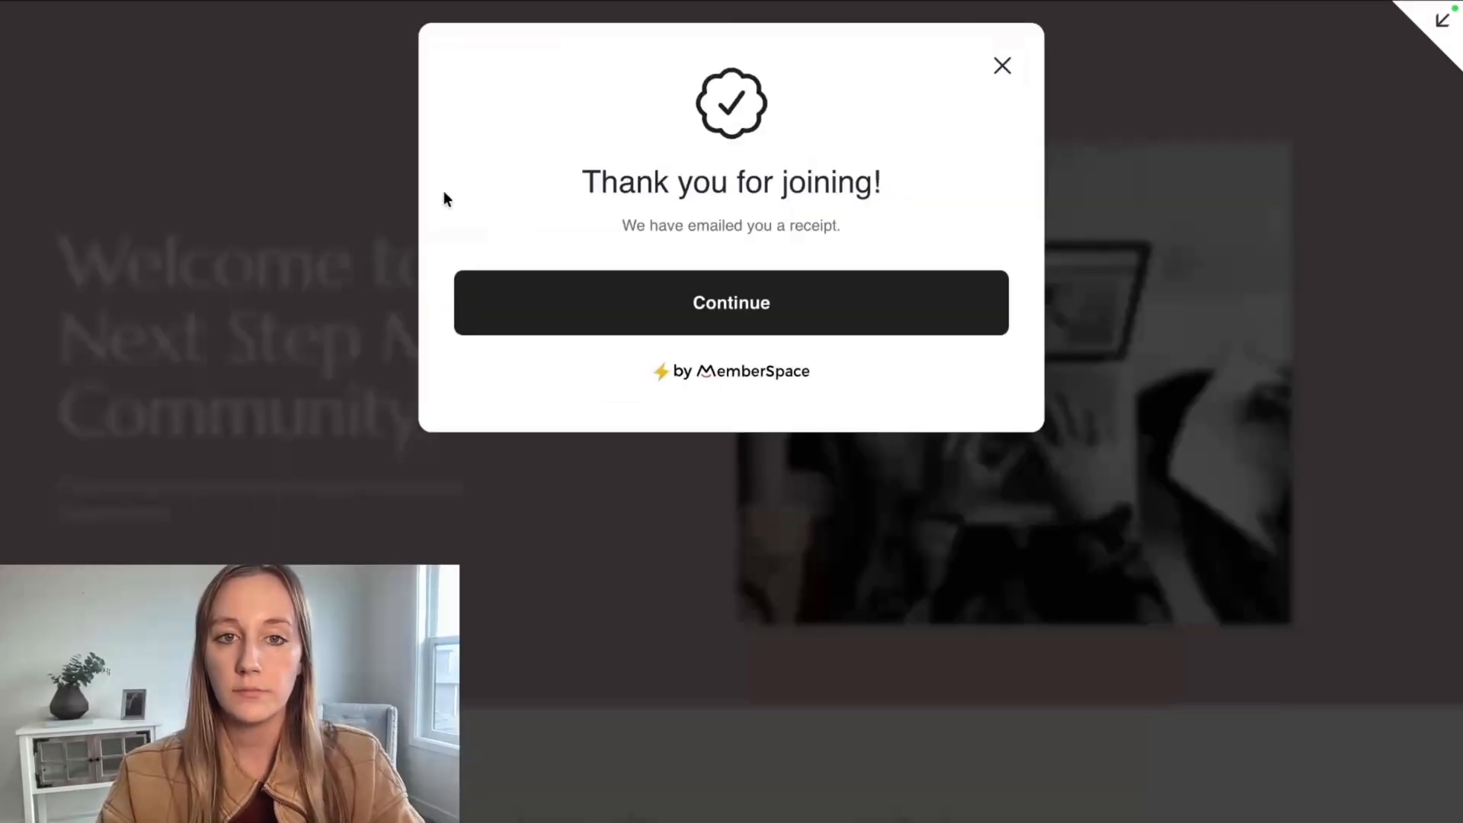
left_click(747, 327)
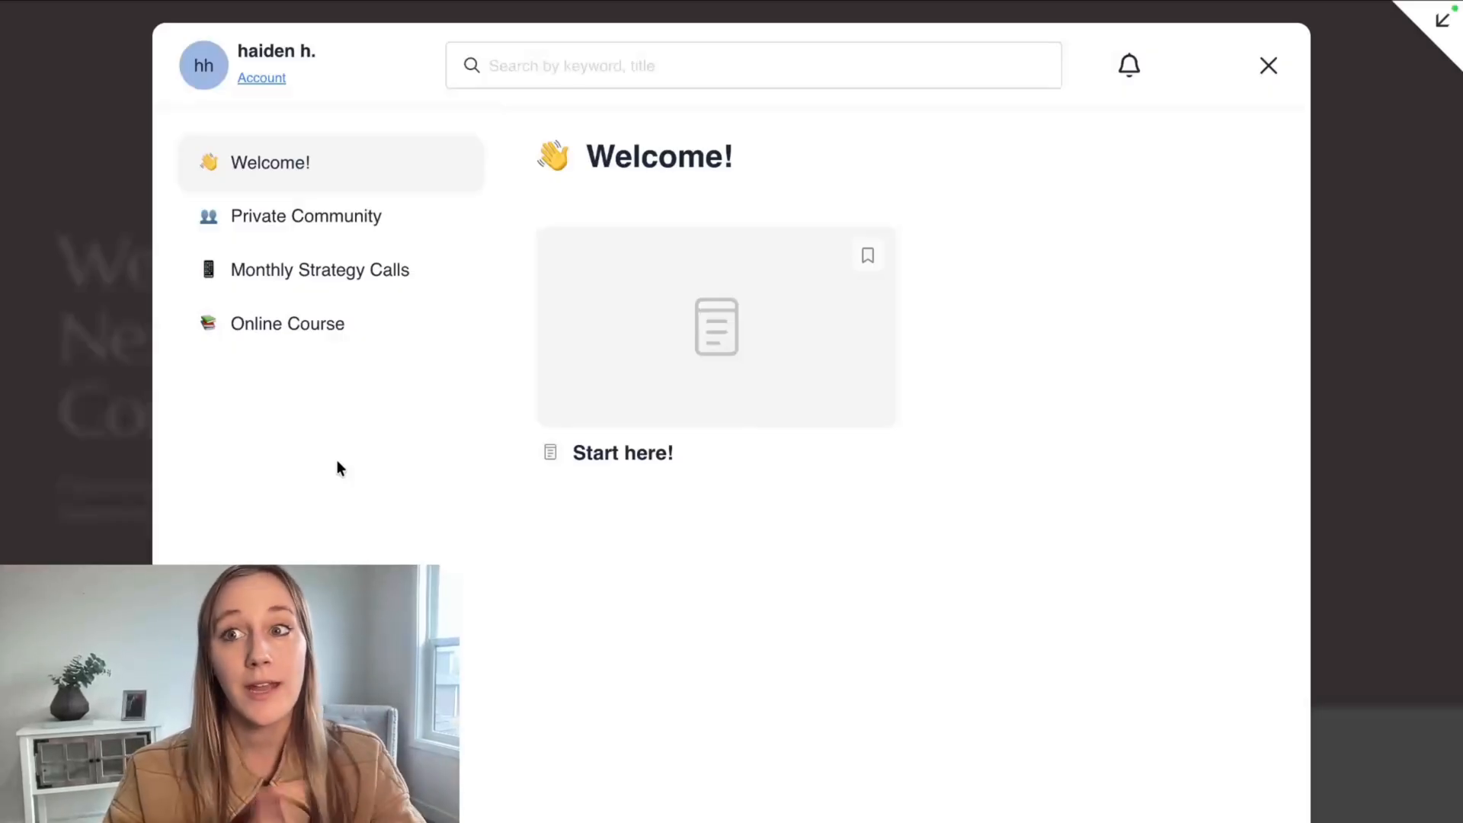
Review the member view of the Start here! article, Private Community, Monthly Strategy Calls, and Online Course down to Lesson 1.
left_click(659, 384)
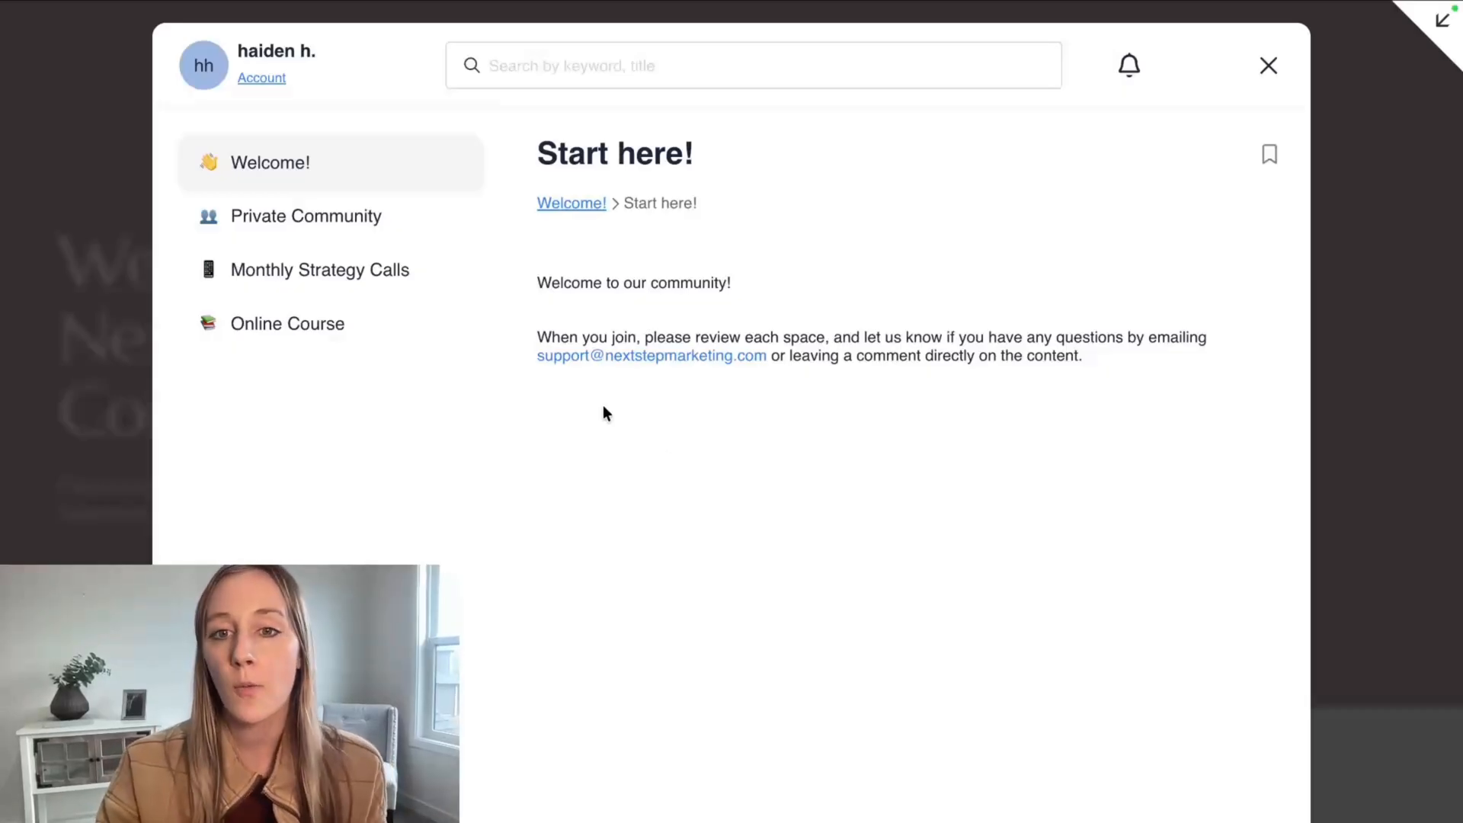
left_click(320, 230)
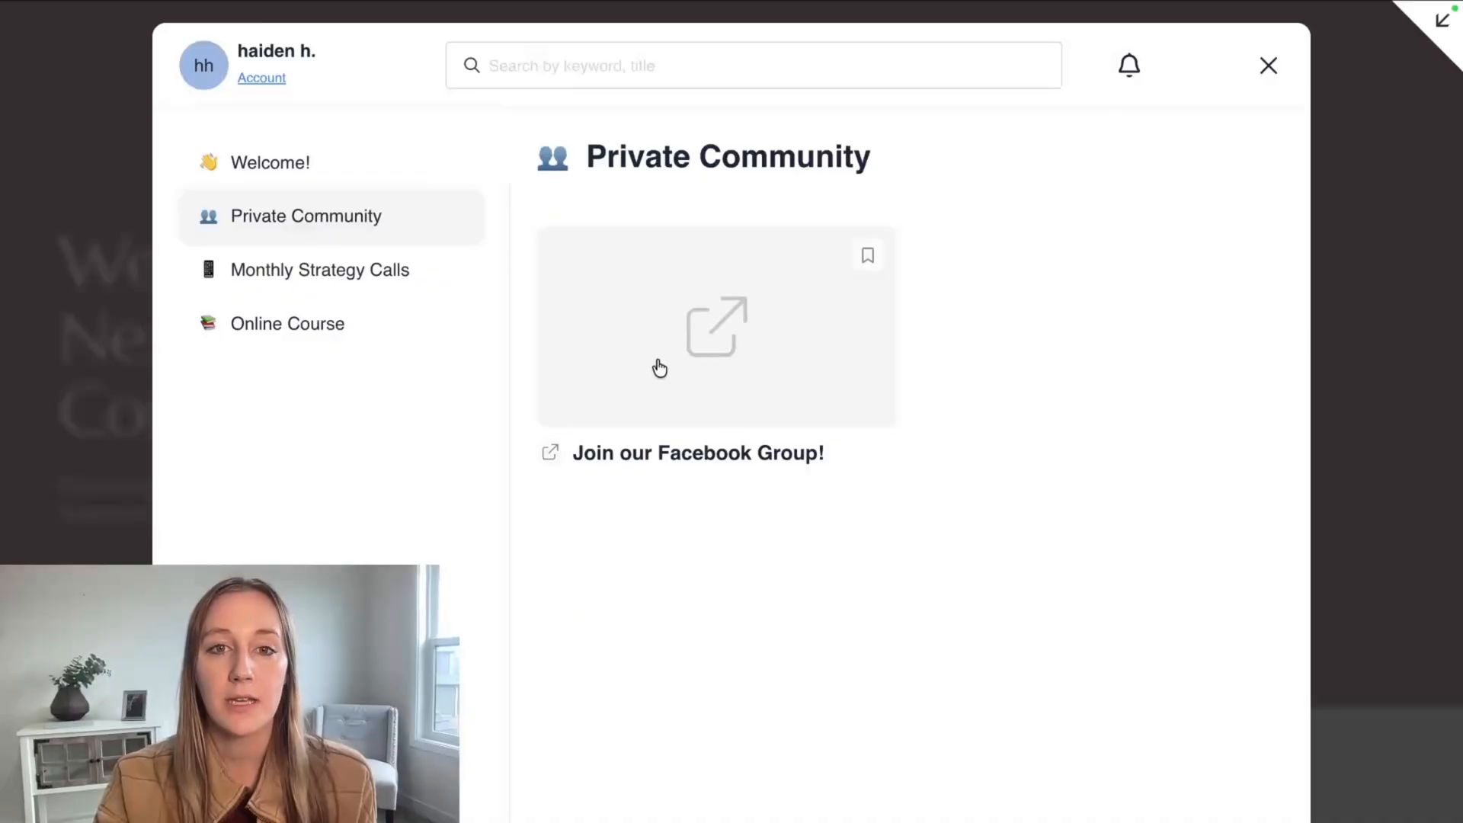
left_click(267, 289)
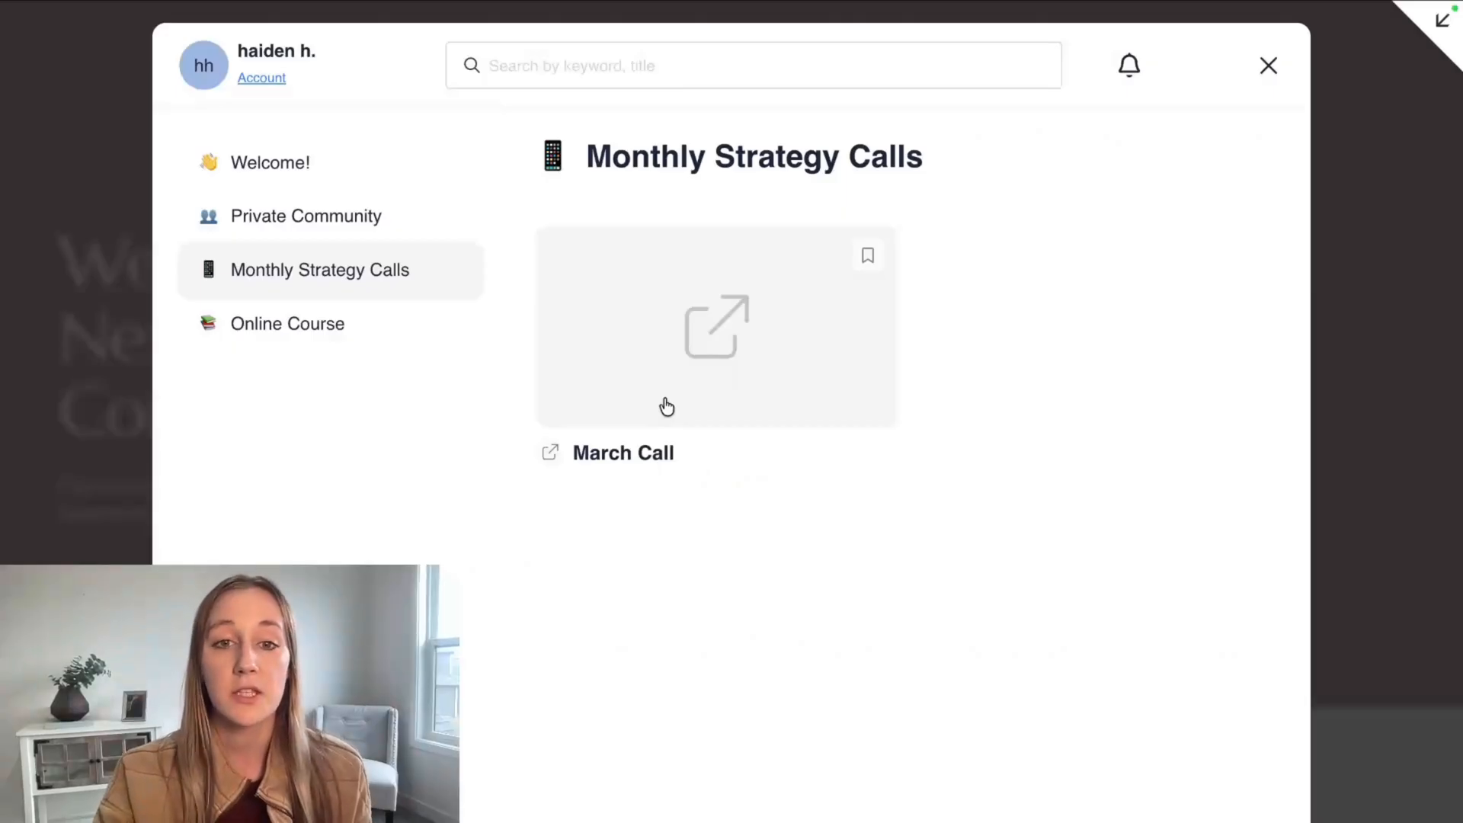
left_click(290, 326)
left_click(661, 307)
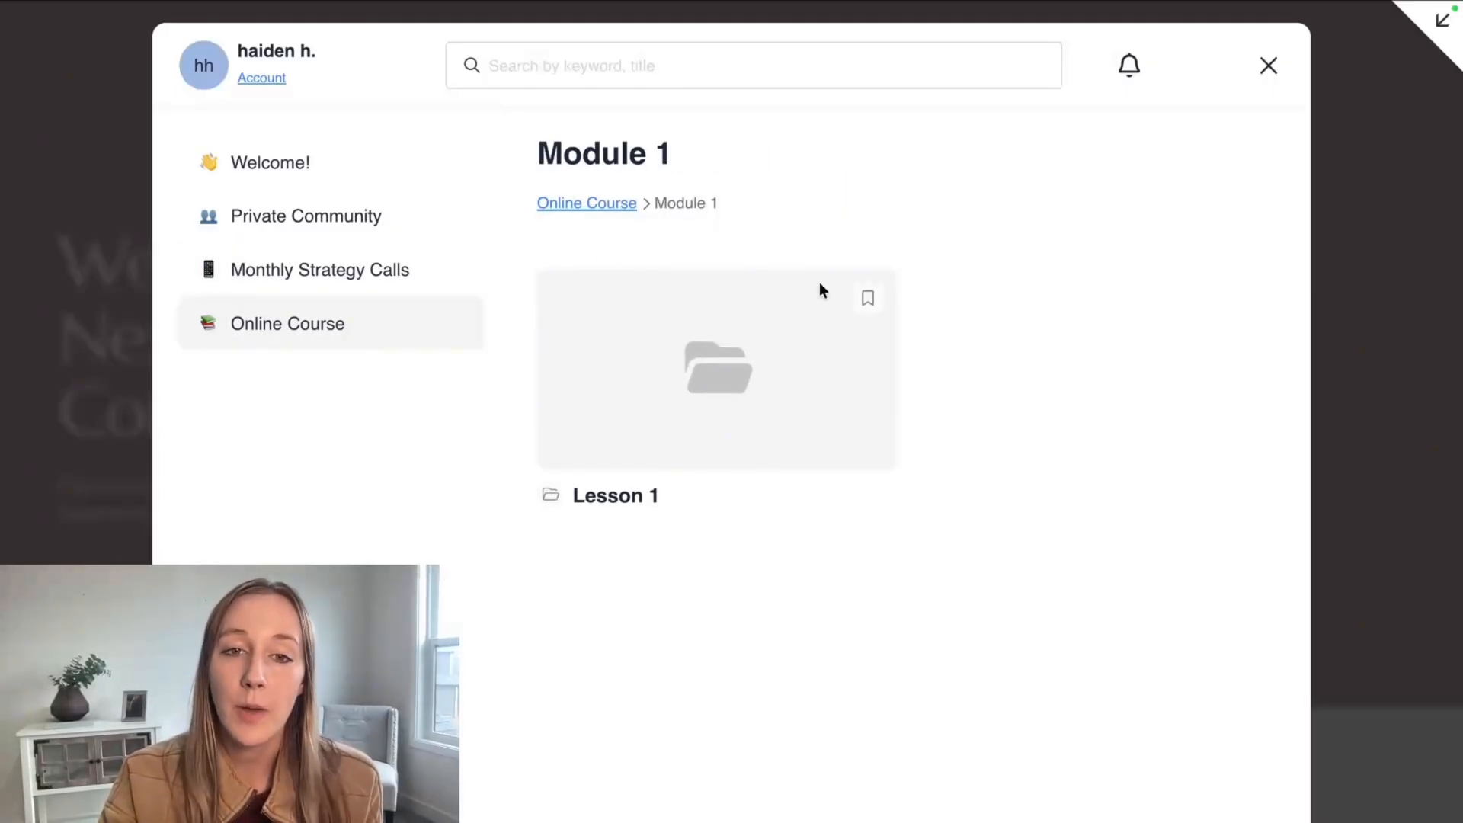
left_click(632, 386)
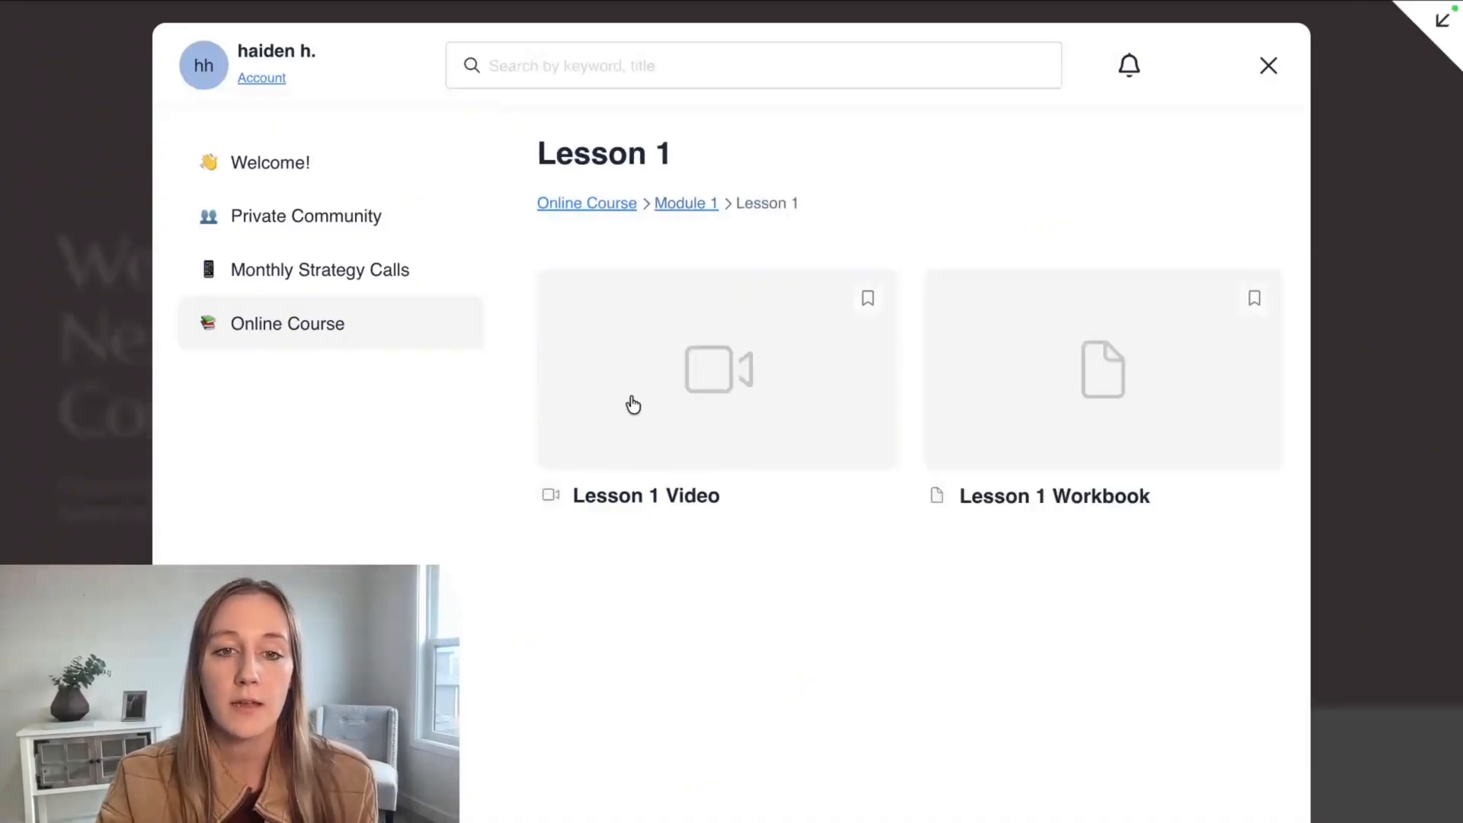